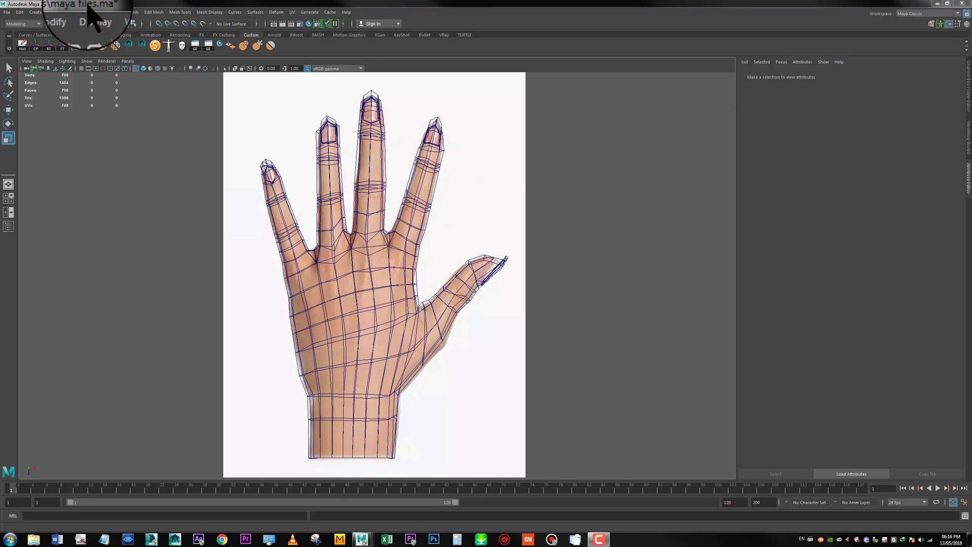
Dismiss the antivirus pop-up and move the existing hand mesh off the reference photo to the empty space on its right.
{"action": "scroll", "coordinate": [390, 181], "scroll_direction": "down", "scroll_amount": 1}
{"action": "middle_click_drag", "start_coordinate": [377, 191], "coordinate": [388, 174], "text": "alt"}
{"action": "scroll", "coordinate": [393, 197], "scroll_direction": "up", "scroll_amount": 1}
{"action": "right_click_drag", "start_coordinate": [389, 173], "coordinate": [399, 187], "text": "alt"}
{"action": "middle_click_drag", "start_coordinate": [399, 187], "coordinate": [395, 199], "text": "alt"}
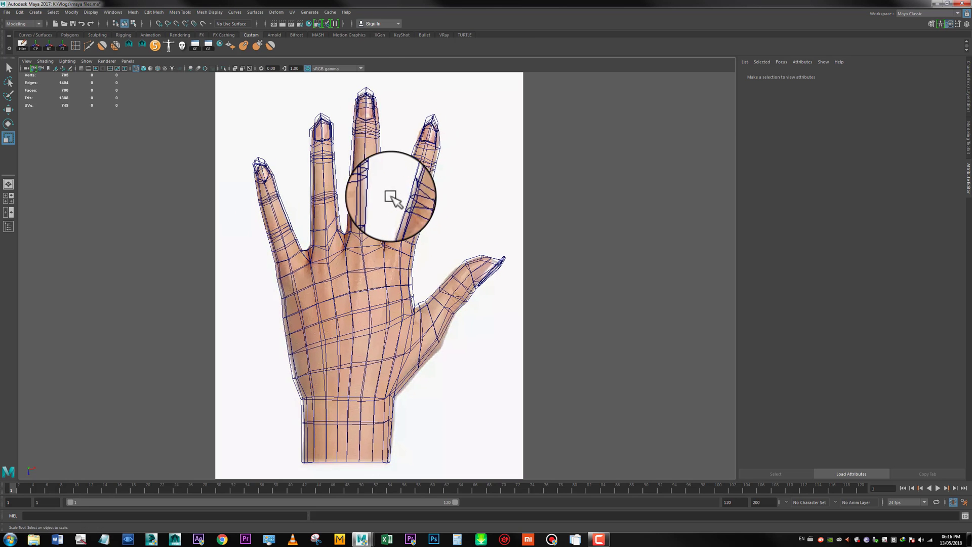
{"action": "left_click", "coordinate": [385, 183]}
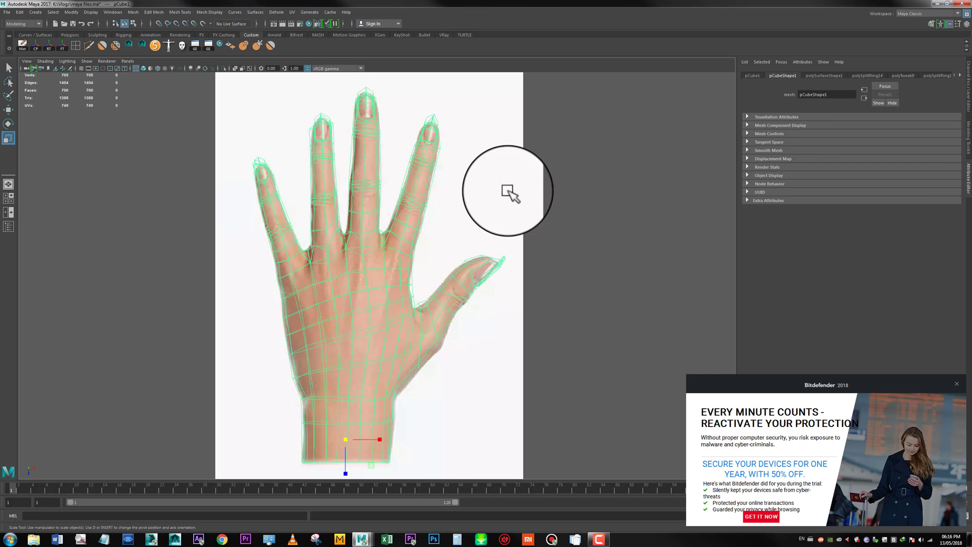
{"action": "left_click", "coordinate": [957, 384]}
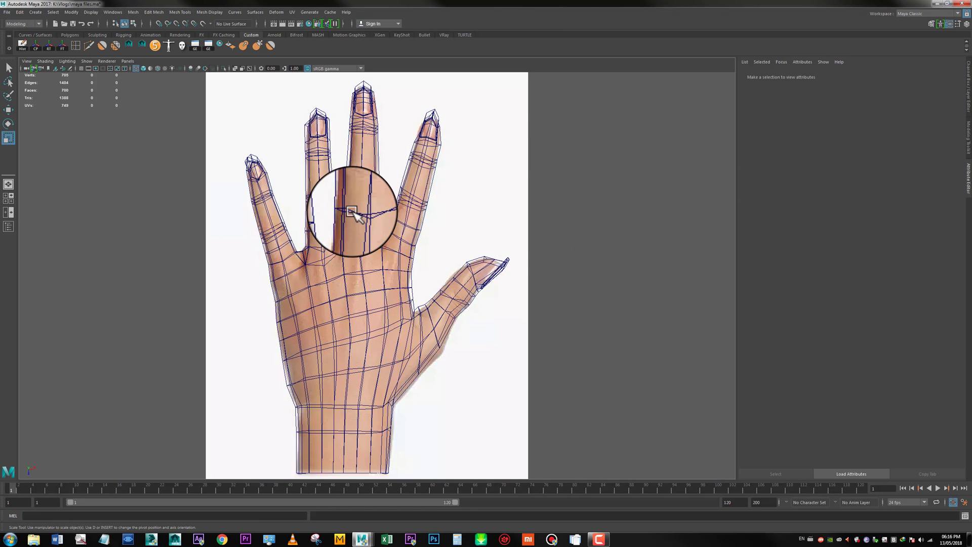
{"action": "left_click", "coordinate": [353, 212]}
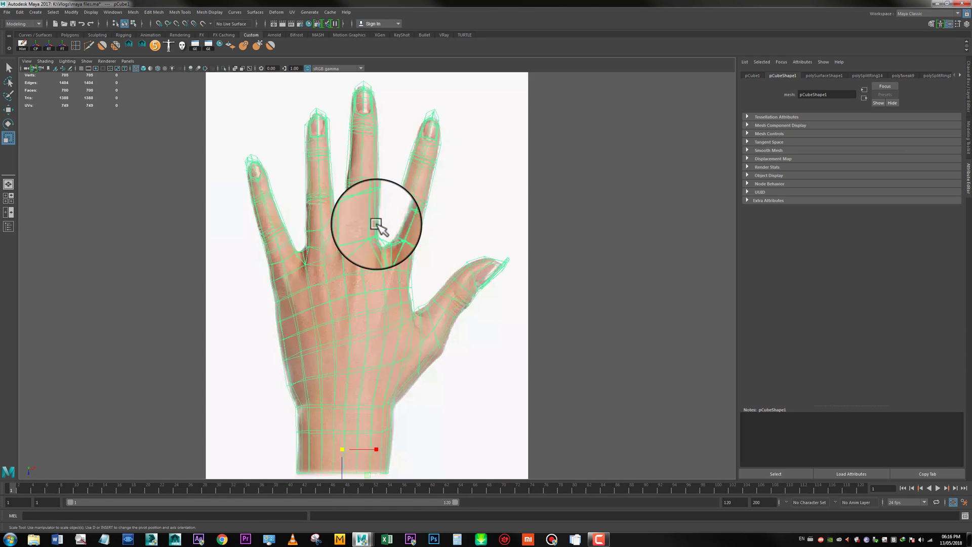
{"action": "key", "text": "w"}
{"action": "right_click_drag", "start_coordinate": [401, 248], "coordinate": [400, 215], "text": "alt"}
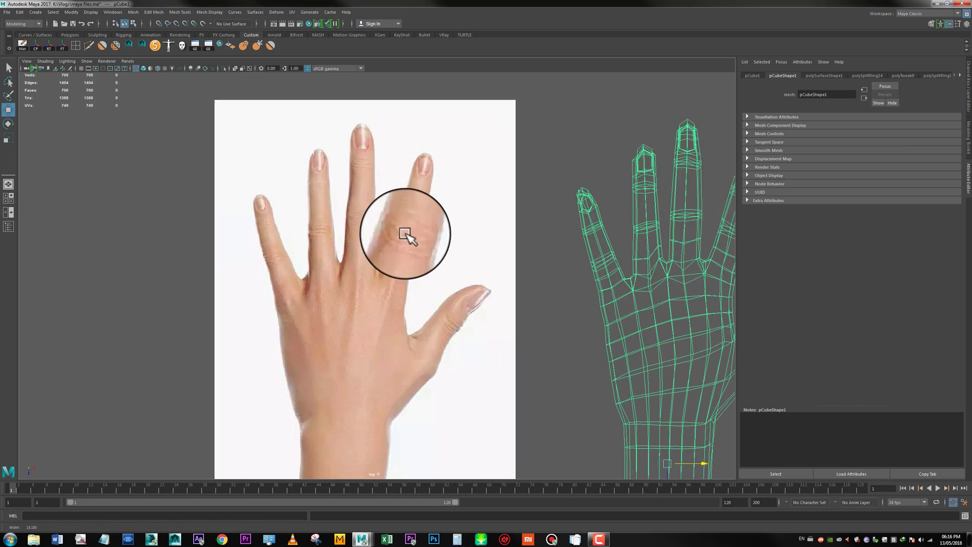
{"action": "middle_click_drag", "start_coordinate": [401, 215], "coordinate": [399, 199], "text": "alt"}
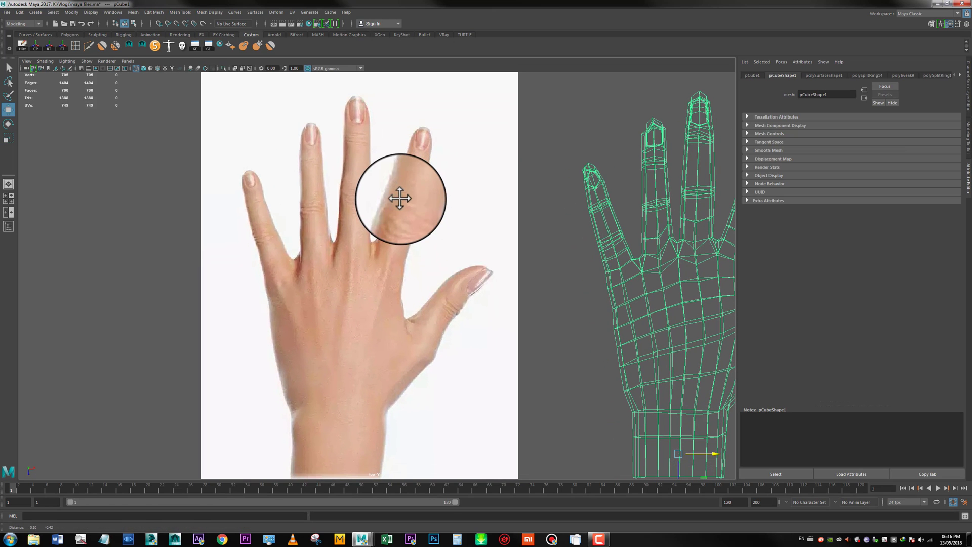
Open the Hotkey Editor, list the Menu items category with its Edit Mesh commands expanded, and dismiss the antivirus pop-up.
{"action": "left_click", "coordinate": [113, 11]}
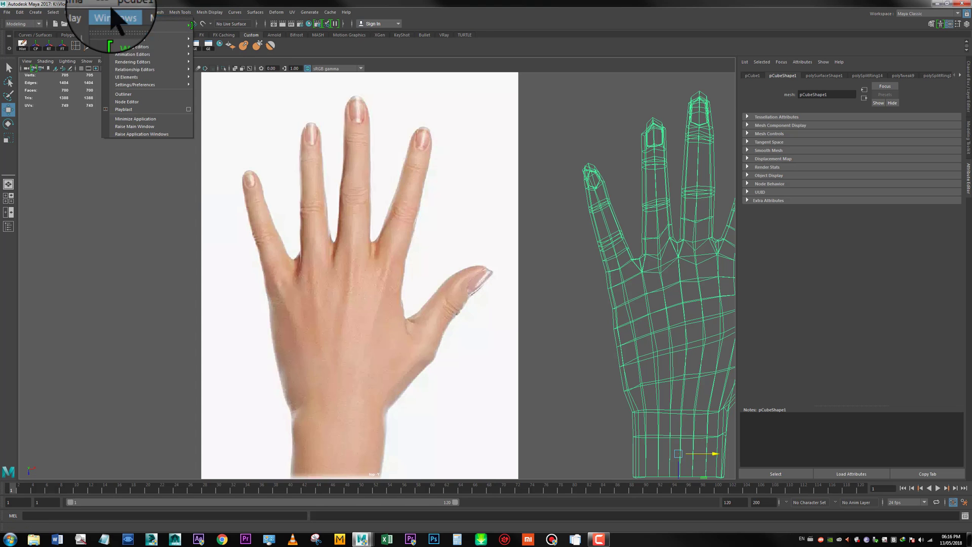
{"action": "mouse_move", "coordinate": [137, 85]}
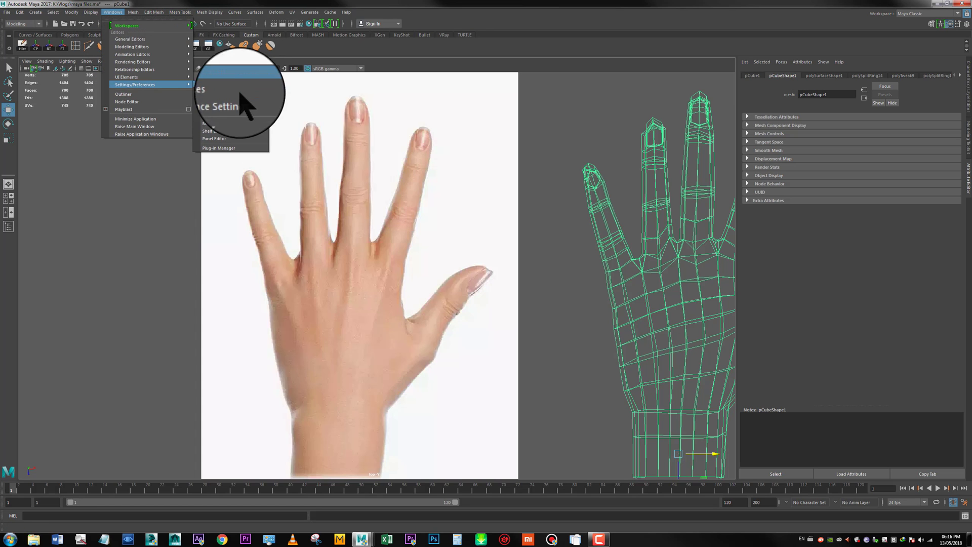
{"action": "left_click", "coordinate": [227, 114]}
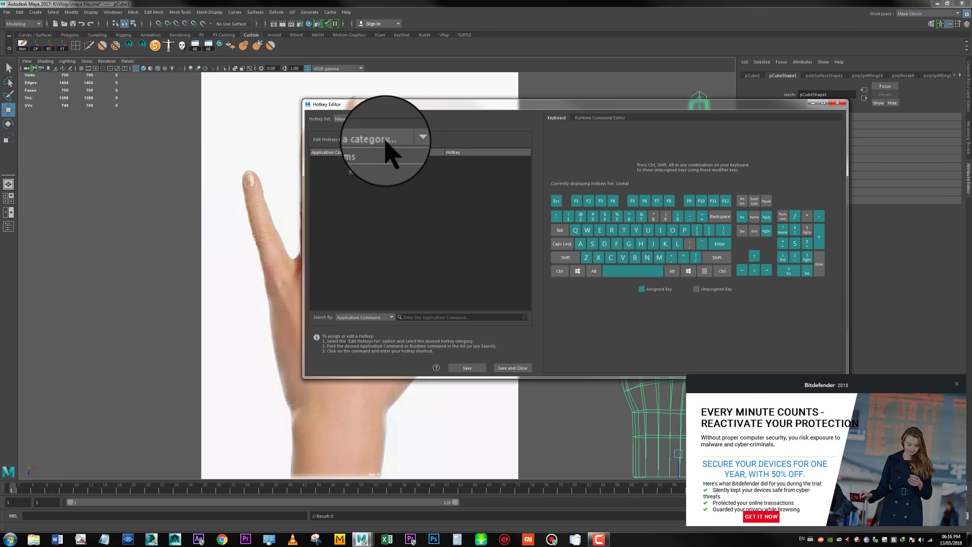
{"action": "left_click", "coordinate": [385, 141]}
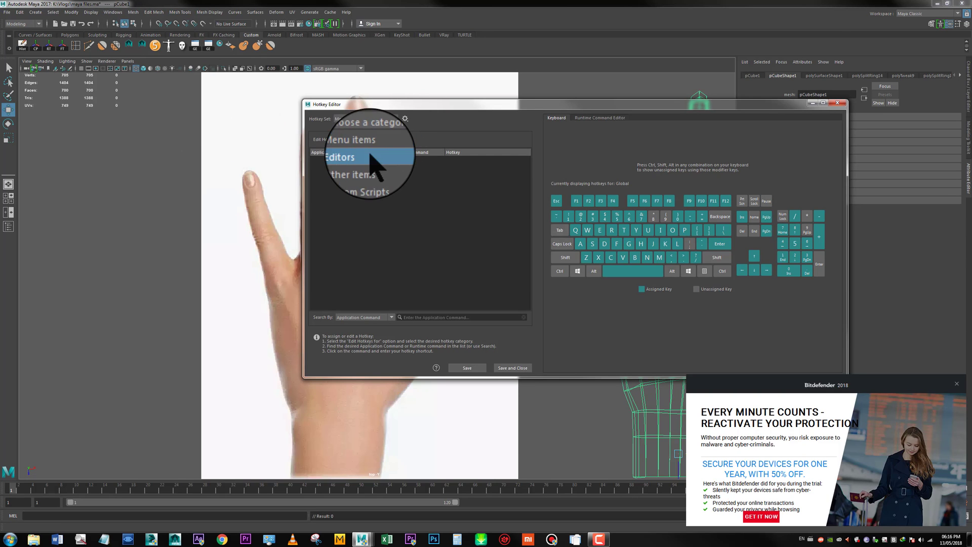
{"action": "left_click", "coordinate": [370, 148]}
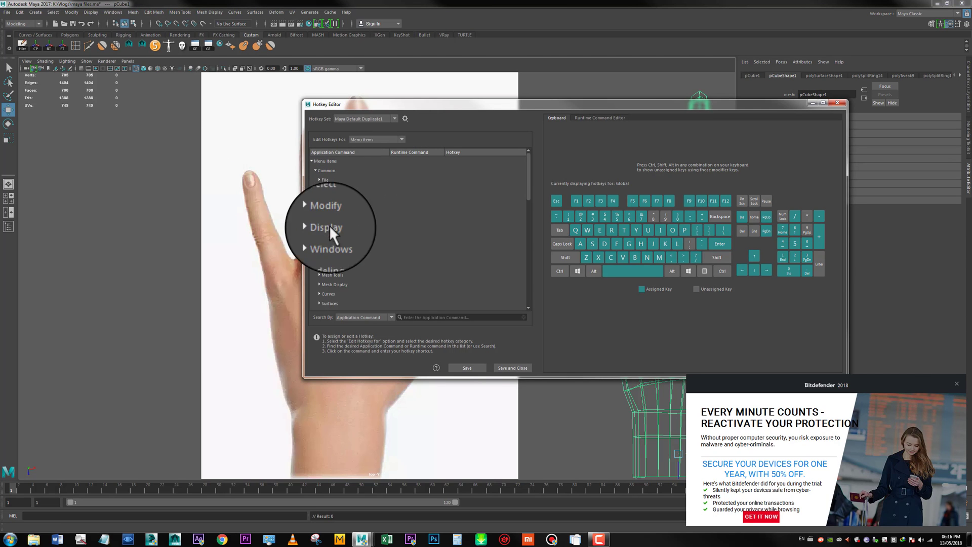
{"action": "left_click", "coordinate": [318, 263]}
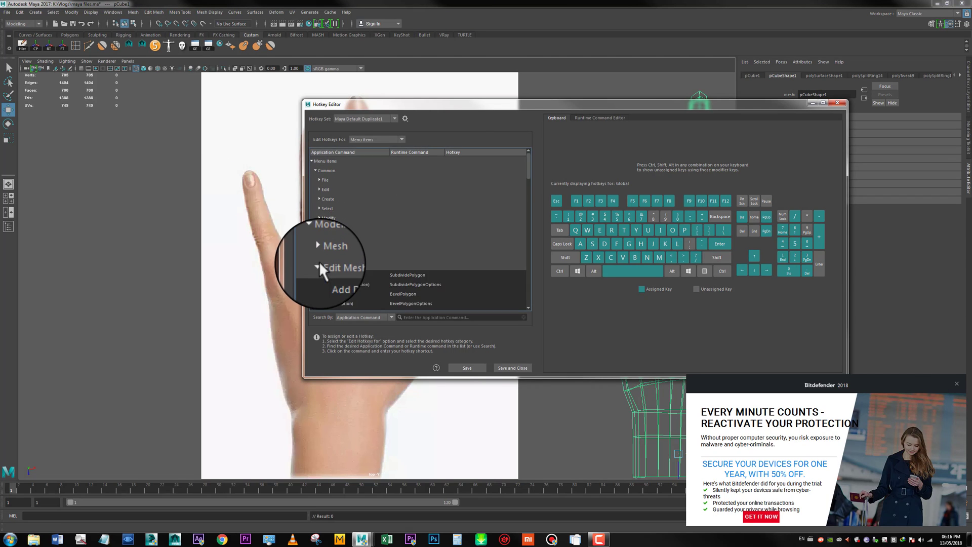
{"action": "left_click", "coordinate": [957, 385]}
Check the hotkey entries for Multi-Cut and Insert Edge Loop, then save and close the Hotkey Editor.
{"action": "scroll", "coordinate": [439, 276], "scroll_direction": "down", "scroll_amount": 3}
{"action": "scroll", "coordinate": [421, 255], "scroll_direction": "down", "scroll_amount": 8}
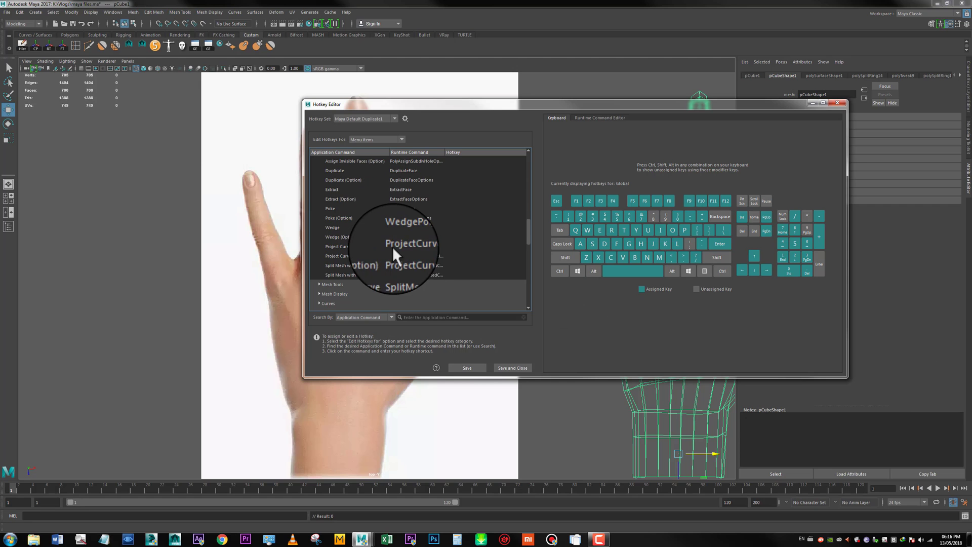
{"action": "scroll", "coordinate": [392, 246], "scroll_direction": "up", "scroll_amount": 2}
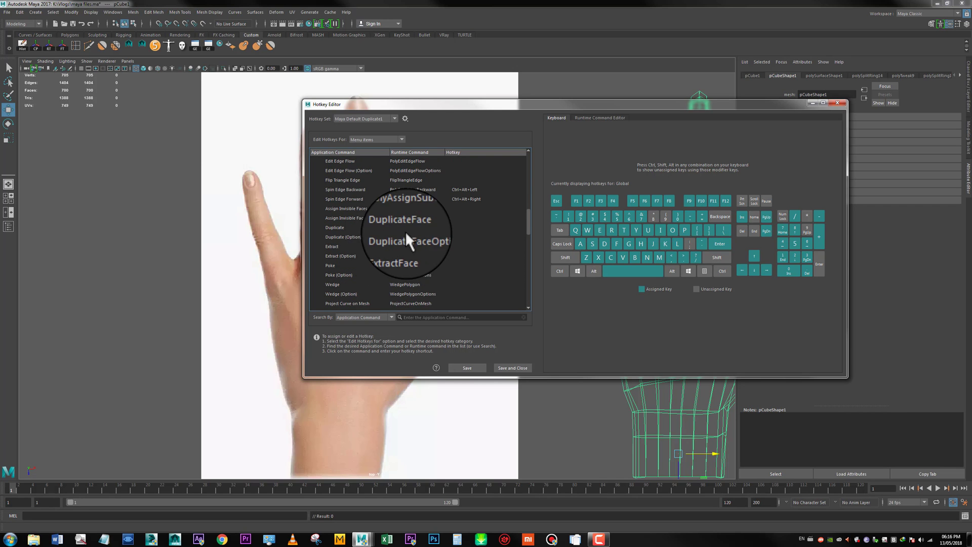
{"action": "scroll", "coordinate": [405, 231], "scroll_direction": "down", "scroll_amount": 8}
{"action": "left_click", "coordinate": [452, 208]}
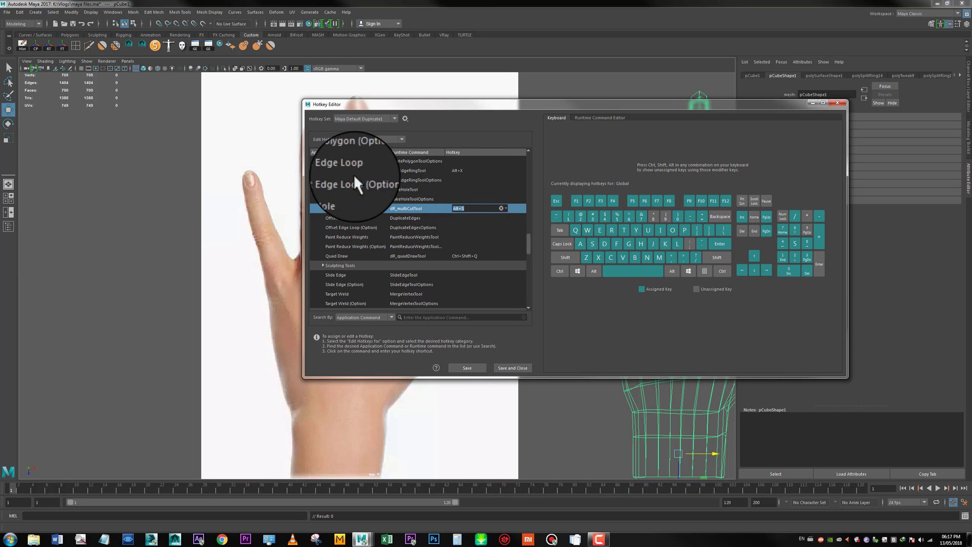
{"action": "left_click", "coordinate": [452, 170]}
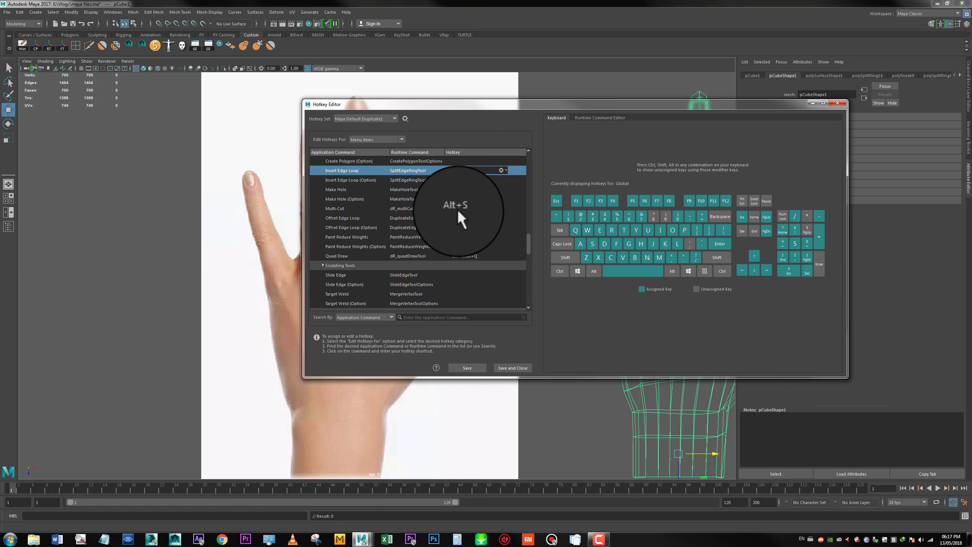
{"action": "left_click", "coordinate": [466, 367]}
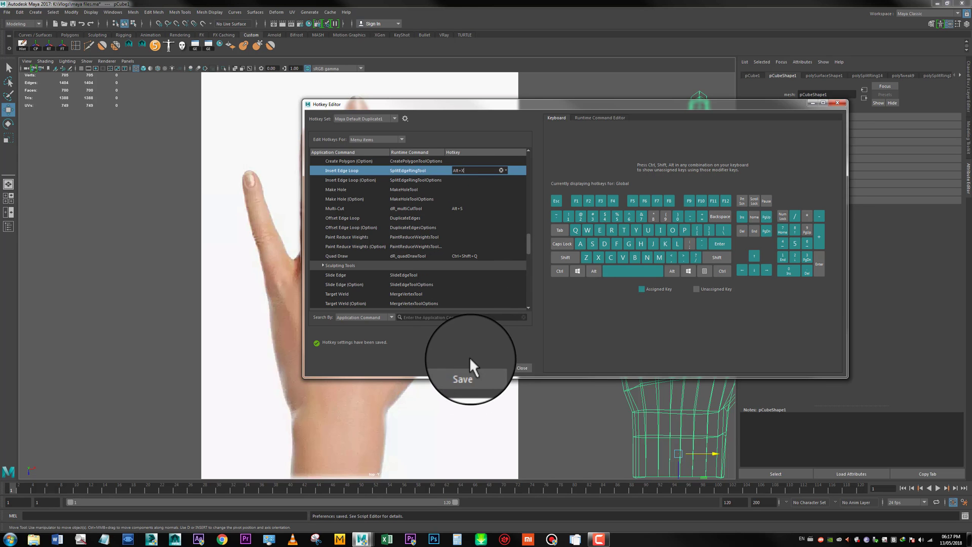
{"action": "left_click", "coordinate": [501, 368]}
Examine the hand mesh and reference image from several angles in the perspective view, then return to the top view.
{"action": "middle_click_drag", "start_coordinate": [467, 262], "coordinate": [478, 217], "text": "alt"}
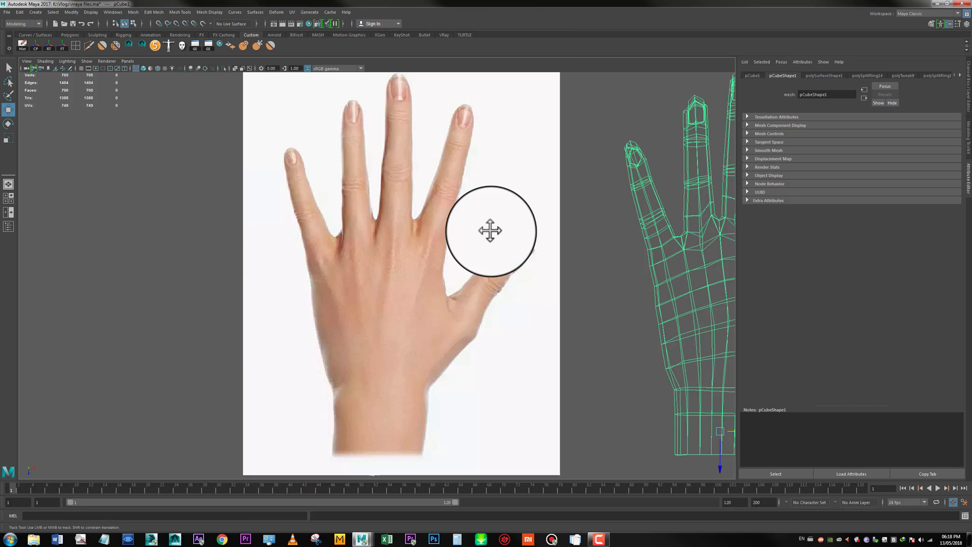
{"action": "right_click_drag", "start_coordinate": [478, 217], "coordinate": [488, 221], "text": "alt"}
{"action": "middle_click_drag", "start_coordinate": [488, 223], "coordinate": [482, 230], "text": "alt"}
{"action": "right_click_drag", "start_coordinate": [483, 230], "coordinate": [471, 223], "text": "alt"}
{"action": "middle_click_drag", "start_coordinate": [471, 223], "coordinate": [468, 247], "text": "alt"}
{"action": "right_click_drag", "start_coordinate": [469, 247], "coordinate": [458, 251], "text": "alt"}
{"action": "key", "text": "space"}
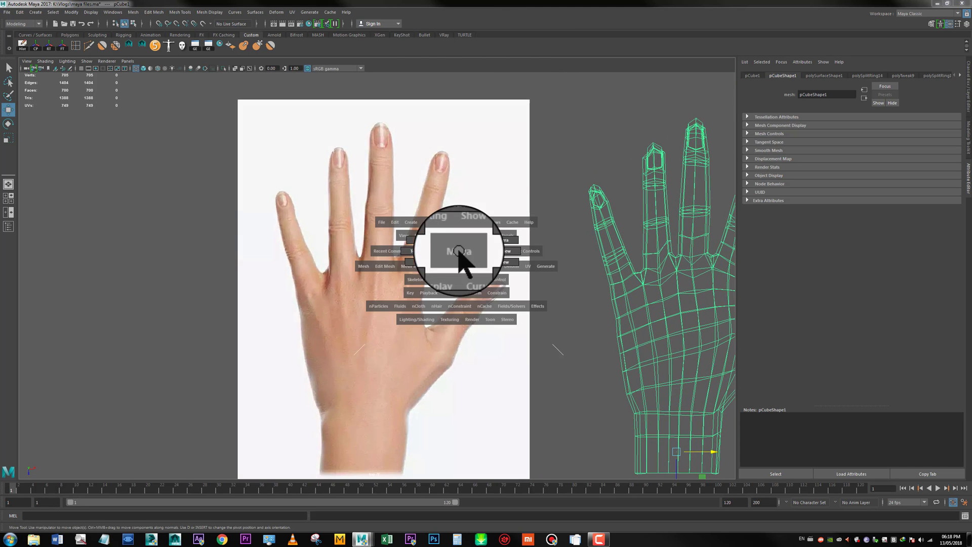
{"action": "left_click", "coordinate": [459, 252]}
{"action": "mouse_move", "coordinate": [462, 235]}
{"action": "left_mouse_down", "text": "alt"}
{"action": "mouse_move", "coordinate": [373, 208]}
{"action": "mouse_move", "coordinate": [407, 235]}
{"action": "mouse_move", "coordinate": [448, 248]}
{"action": "left_mouse_up", "text": "alt"}
{"action": "middle_click_drag", "start_coordinate": [448, 248], "coordinate": [411, 248], "text": "alt"}
{"action": "left_click_drag", "start_coordinate": [410, 248], "coordinate": [462, 221], "text": "alt"}
{"action": "middle_click_drag", "start_coordinate": [461, 221], "coordinate": [431, 264], "text": "alt"}
{"action": "right_click_drag", "start_coordinate": [430, 264], "coordinate": [459, 335], "text": "alt"}
{"action": "left_click_drag", "start_coordinate": [459, 335], "coordinate": [378, 232], "text": "alt"}
{"action": "key", "text": "space"}
{"action": "right_click_drag", "start_coordinate": [384, 232], "coordinate": [393, 243], "text": "alt"}
{"action": "middle_click_drag", "start_coordinate": [393, 243], "coordinate": [382, 217], "text": "alt"}
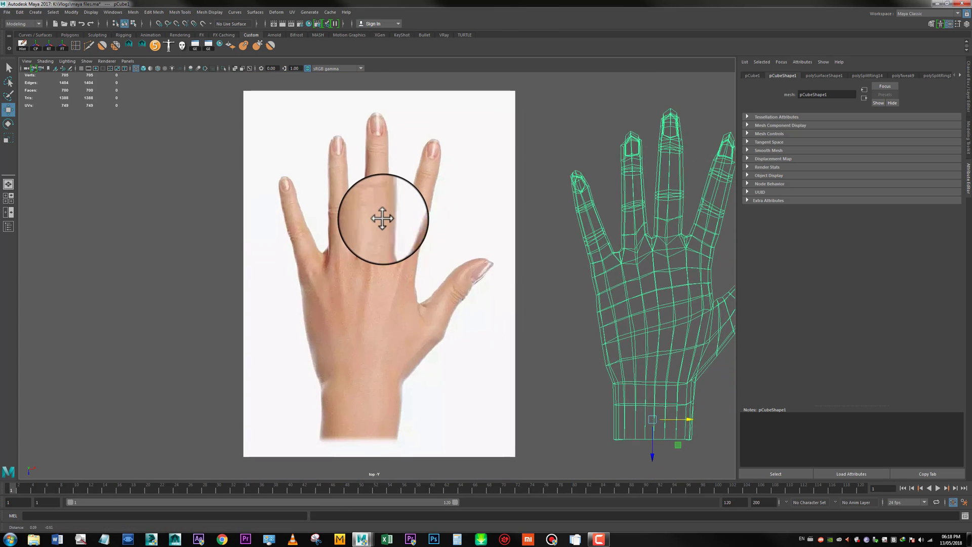
Create a polygon cube, turn on shaded display and move the cube down onto the wrist of the reference hand.
{"action": "right_click_drag", "start_coordinate": [382, 218], "coordinate": [432, 256], "text": "alt"}
{"action": "middle_click_drag", "start_coordinate": [431, 256], "coordinate": [455, 253], "text": "alt"}
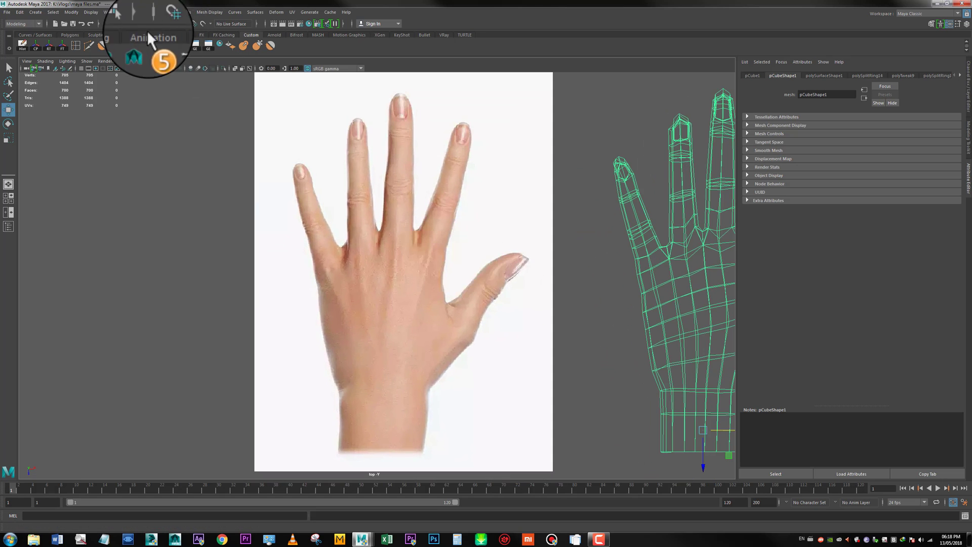
{"action": "left_click", "coordinate": [66, 33]}
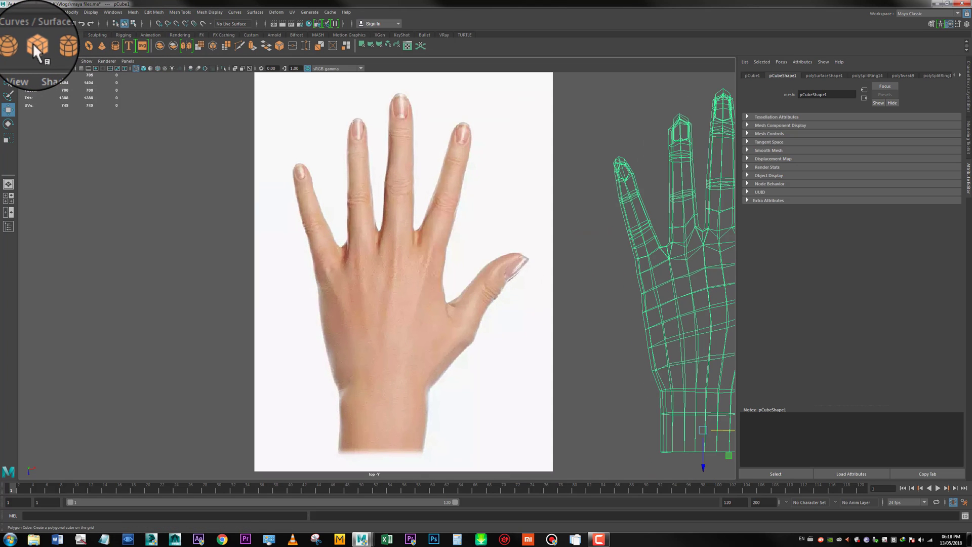
{"action": "left_click", "coordinate": [37, 44]}
{"action": "middle_click_drag", "start_coordinate": [393, 253], "coordinate": [364, 214], "text": "alt"}
{"action": "right_click_drag", "start_coordinate": [364, 213], "coordinate": [390, 242], "text": "alt"}
{"action": "middle_click_drag", "start_coordinate": [390, 242], "coordinate": [392, 241], "text": "alt"}
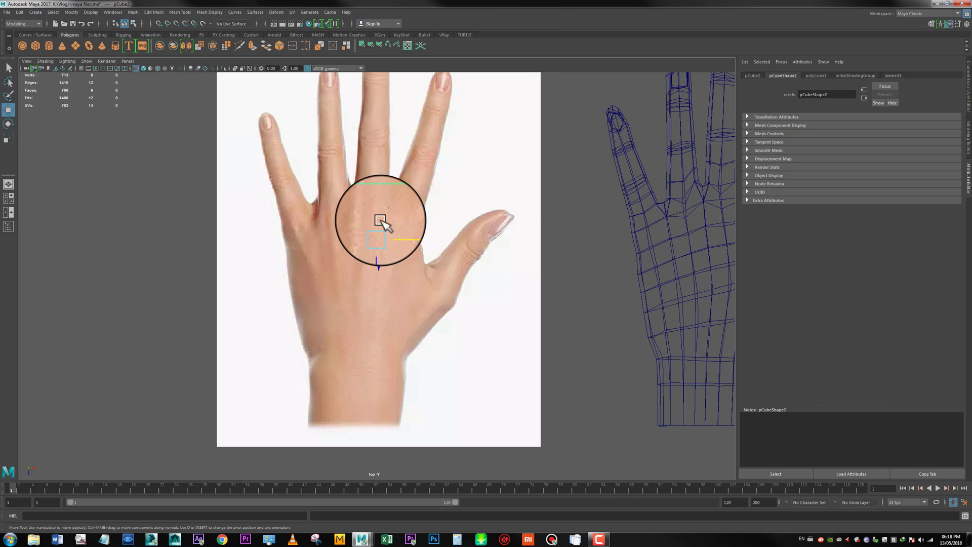
{"action": "key", "text": "5"}
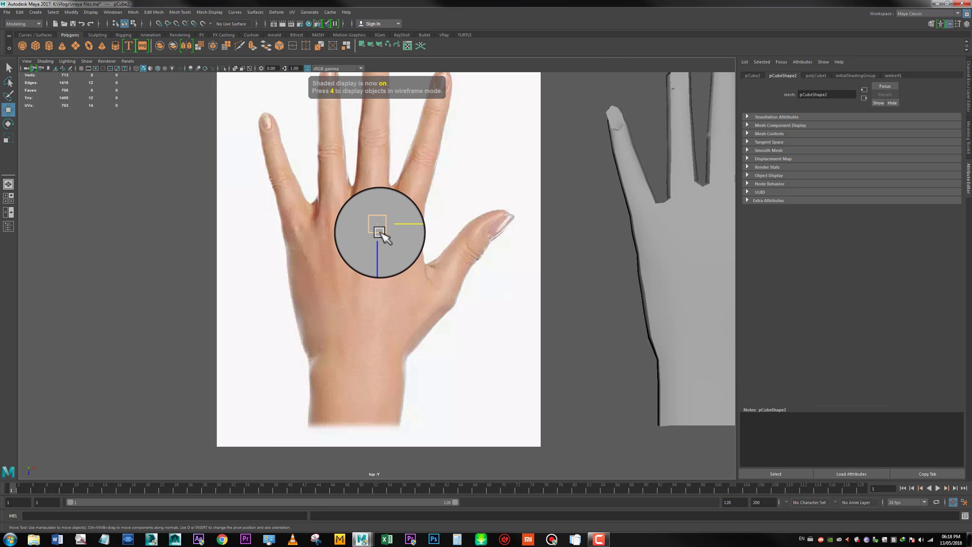
{"action": "left_click_drag", "start_coordinate": [380, 232], "coordinate": [349, 406]}
Lengthen the cube from the wrist up to the finger bases by moving its upper vertices.
{"action": "middle_click_drag", "start_coordinate": [360, 329], "coordinate": [380, 284], "text": "alt"}
{"action": "right_click_drag", "start_coordinate": [380, 284], "coordinate": [329, 326], "text": "alt"}
{"action": "left_click_drag", "start_coordinate": [324, 317], "coordinate": [427, 344]}
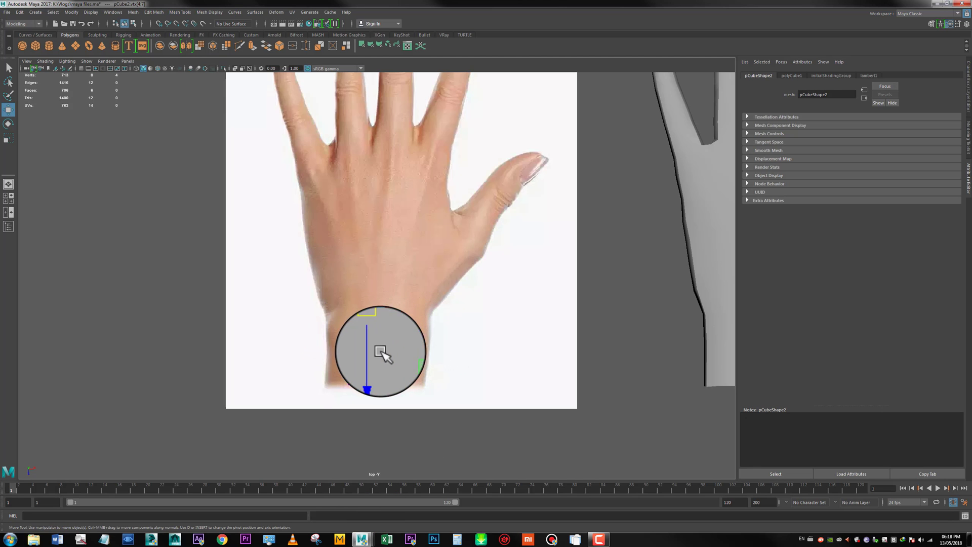
{"action": "left_click_drag", "start_coordinate": [374, 374], "coordinate": [365, 182]}
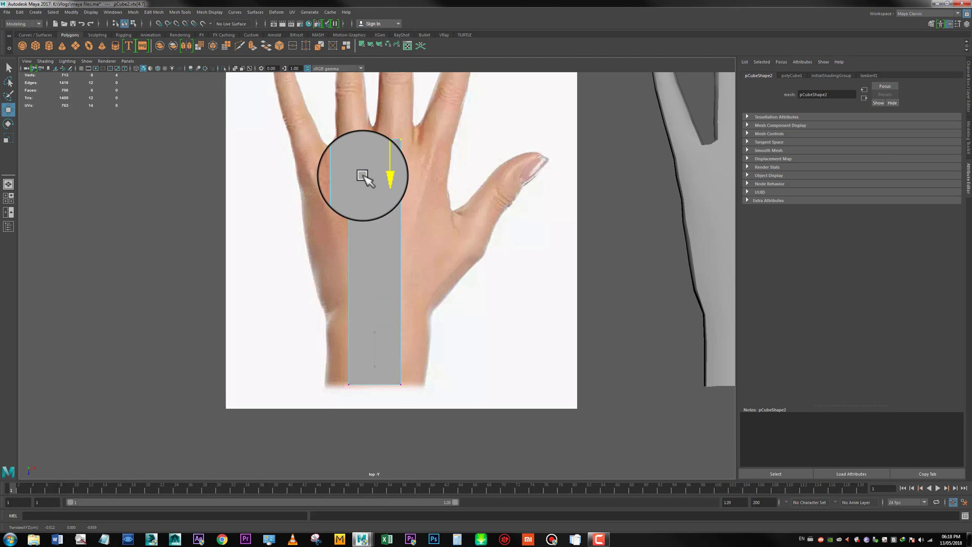
Widen the cube to the wrist's width by moving its right-side and left-side vertices outward.
{"action": "middle_click_drag", "start_coordinate": [380, 187], "coordinate": [372, 269], "text": "alt"}
{"action": "scroll", "coordinate": [384, 268], "scroll_direction": "up", "scroll_amount": 1}
{"action": "left_click_drag", "start_coordinate": [372, 202], "coordinate": [428, 435]}
{"action": "scroll", "coordinate": [408, 386], "scroll_direction": "down", "scroll_amount": 3}
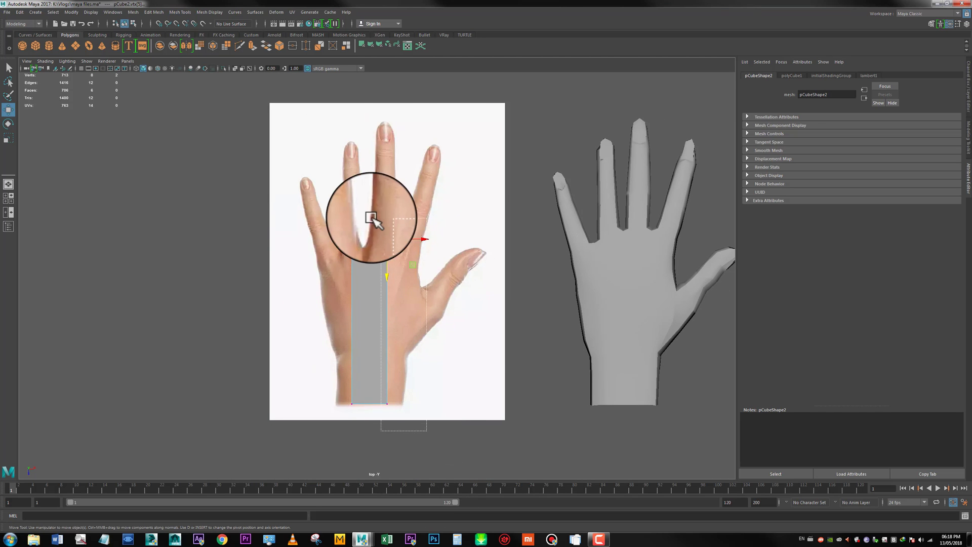
{"action": "left_click_drag", "start_coordinate": [373, 219], "coordinate": [375, 221]}
{"action": "left_click_drag", "start_coordinate": [432, 324], "coordinate": [446, 322]}
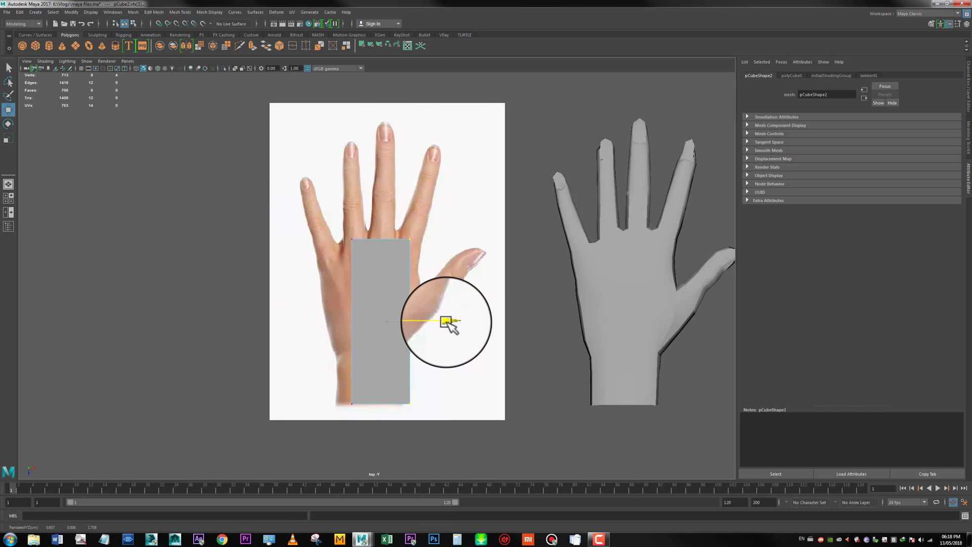
{"action": "left_click_drag", "start_coordinate": [386, 406], "coordinate": [386, 406]}
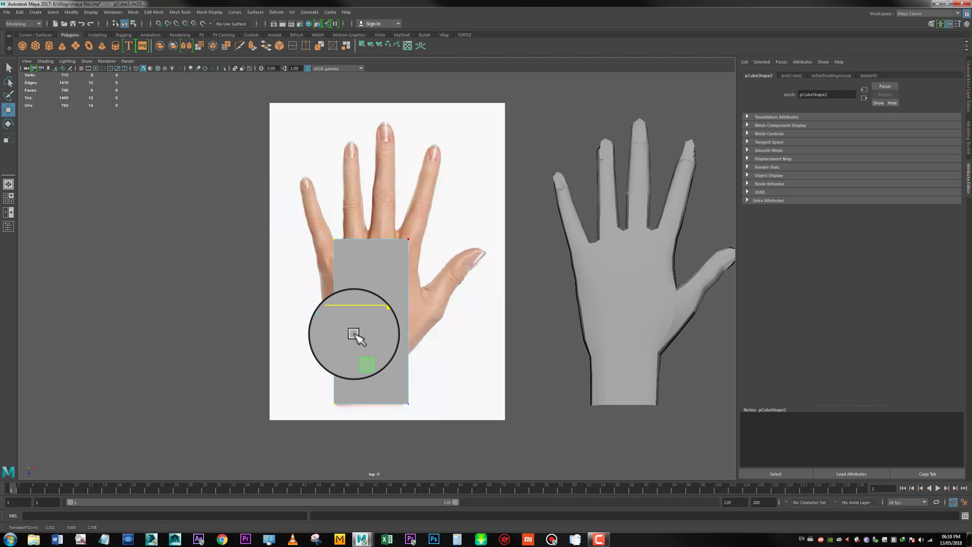
Insert a horizontal edge loop across the box where the wrist meets the palm.
{"action": "key", "text": "g"}
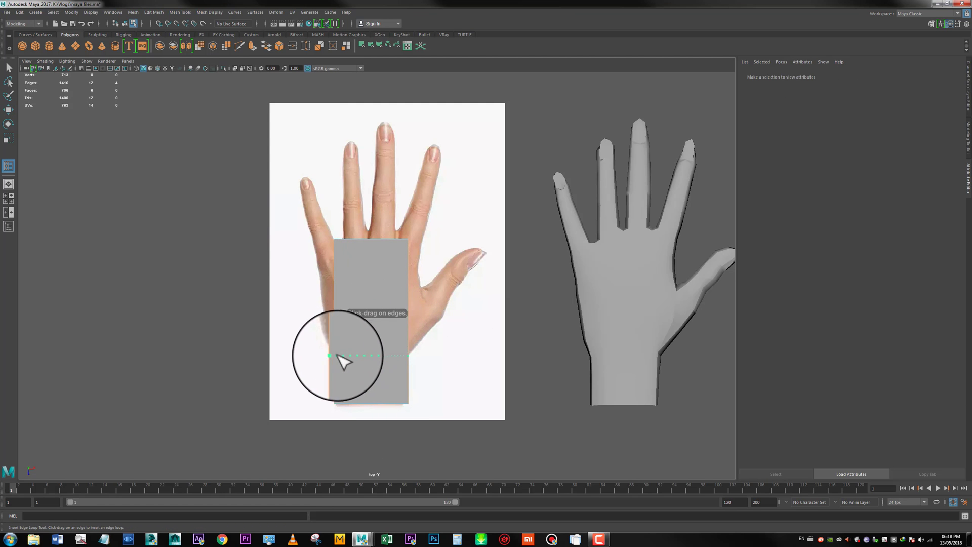
{"action": "left_click_drag", "start_coordinate": [336, 358], "coordinate": [337, 359]}
{"action": "middle_click_drag", "start_coordinate": [365, 359], "coordinate": [372, 330], "text": "alt"}
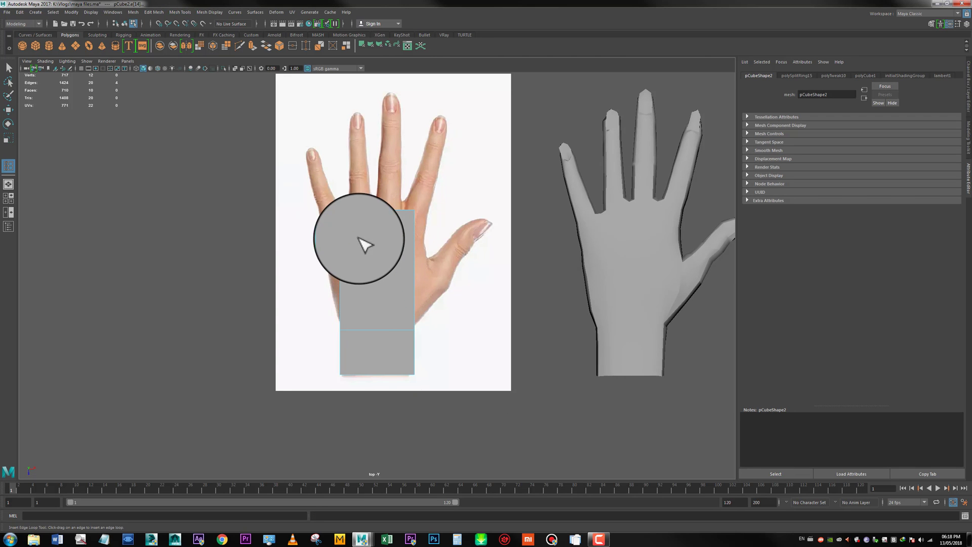
Move the box's two upper corners to the palm outline below the little finger and the index finger.
{"action": "key", "text": "w"}
{"action": "right_click_drag", "start_coordinate": [358, 231], "coordinate": [326, 229]}
{"action": "left_click_drag", "start_coordinate": [322, 205], "coordinate": [330, 238]}
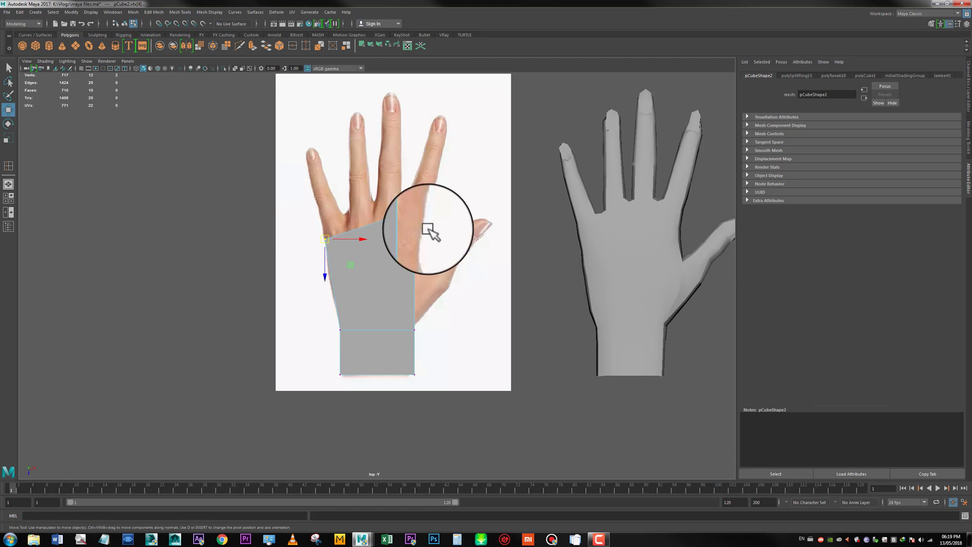
{"action": "left_click", "coordinate": [414, 211]}
{"action": "left_click_drag", "start_coordinate": [414, 212], "coordinate": [424, 217]}
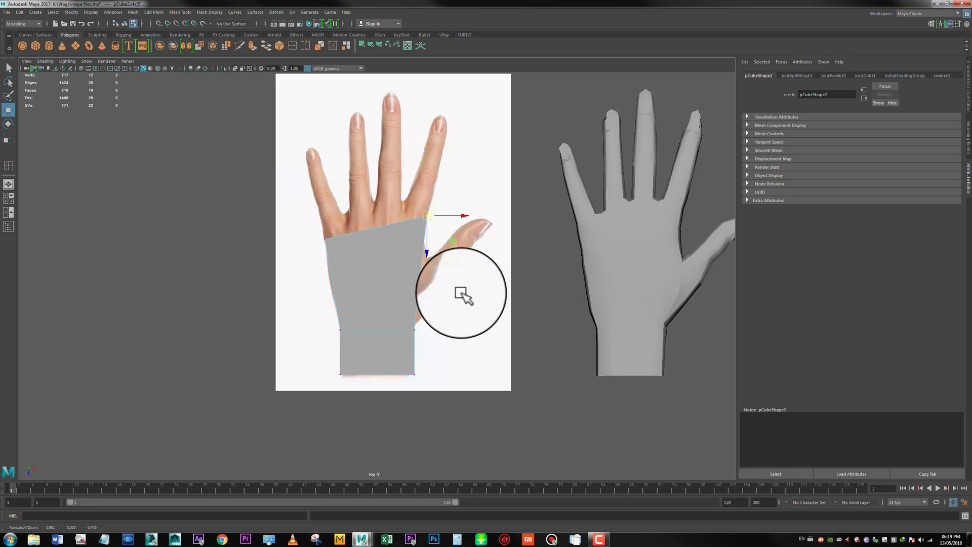
Insert a horizontal edge loop across the palm level with the crotch of the thumb.
{"action": "scroll", "coordinate": [447, 280], "scroll_direction": "up", "scroll_amount": 1}
{"action": "middle_click_drag", "start_coordinate": [466, 324], "coordinate": [419, 322], "text": "alt"}
{"action": "scroll", "coordinate": [418, 322], "scroll_direction": "up", "scroll_amount": 1}
{"action": "key", "text": "g"}
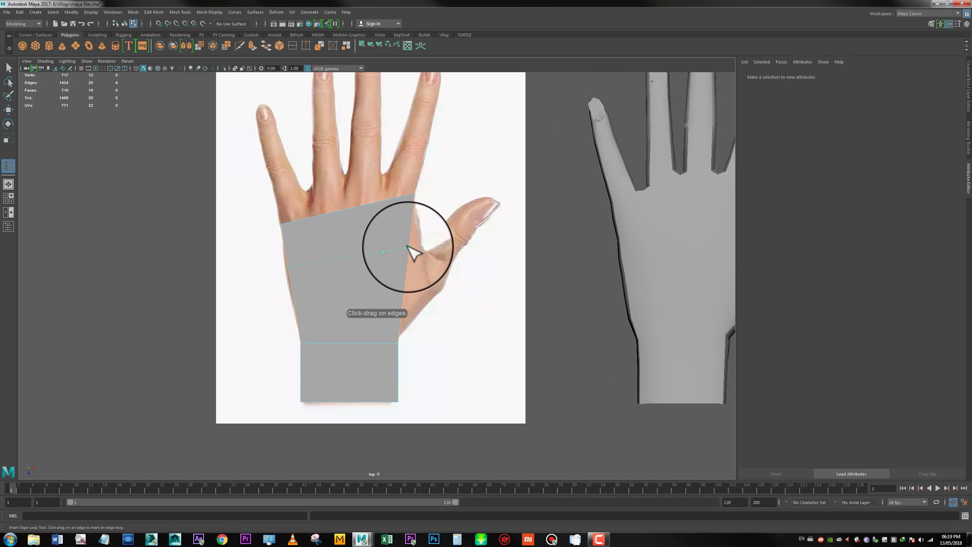
{"action": "left_click", "coordinate": [408, 247]}
Insert three lengthwise edge loops along the palm, dividing its upper edge into four finger-width sections.
{"action": "key", "text": "w"}
{"action": "right_click_drag", "start_coordinate": [409, 255], "coordinate": [375, 255]}
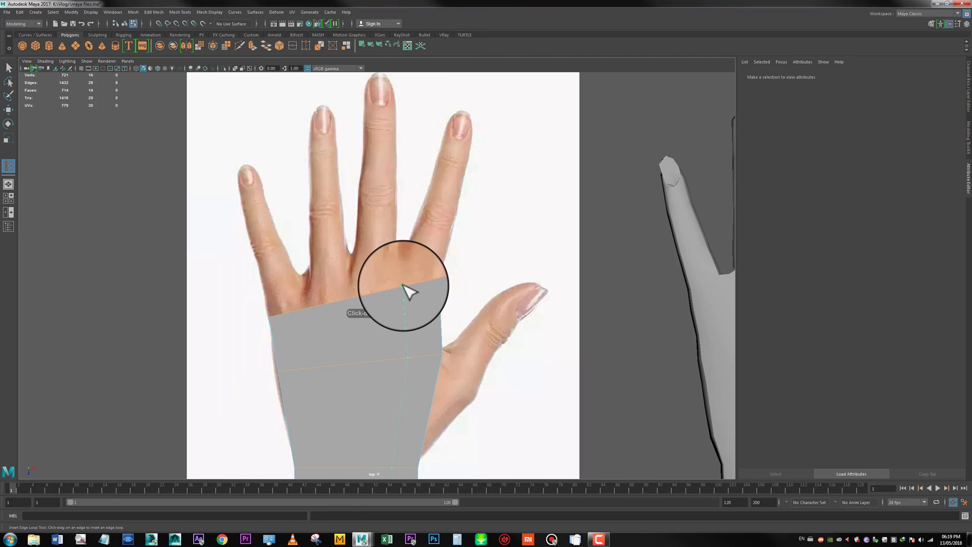
{"action": "left_click", "coordinate": [403, 285]}
{"action": "left_click", "coordinate": [354, 299]}
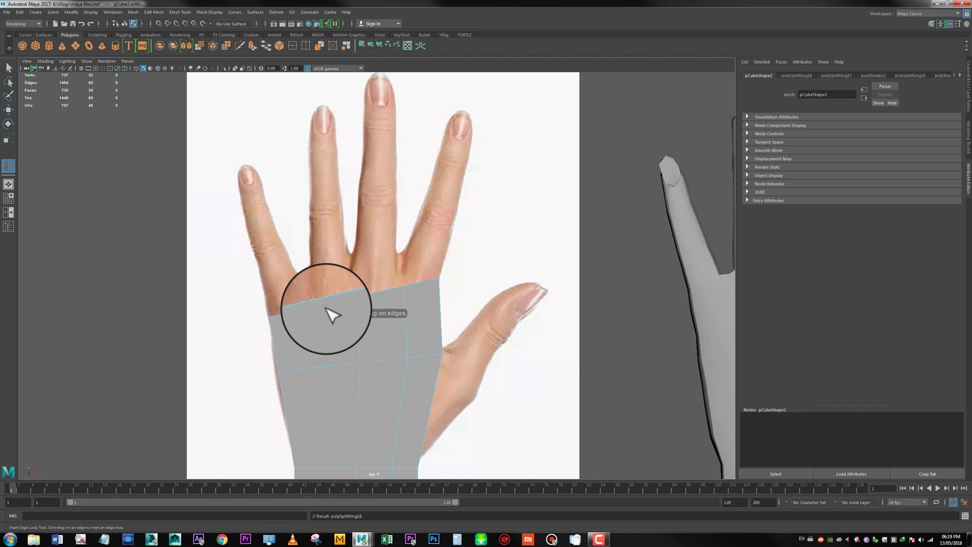
{"action": "left_click", "coordinate": [308, 304]}
Move the palm's upper-edge vertices to follow the curve of the knuckles in the photo.
{"action": "scroll", "coordinate": [345, 309], "scroll_direction": "up", "scroll_amount": 1}
{"action": "middle_click_drag", "start_coordinate": [354, 335], "coordinate": [402, 305], "text": "alt"}
{"action": "key", "text": "w"}
{"action": "right_click_drag", "start_coordinate": [408, 276], "coordinate": [376, 257]}
{"action": "mouse_move", "coordinate": [391, 252]}
{"action": "left_mouse_down"}
{"action": "mouse_move", "coordinate": [426, 287]}
{"action": "mouse_move", "coordinate": [402, 248]}
{"action": "left_mouse_up"}
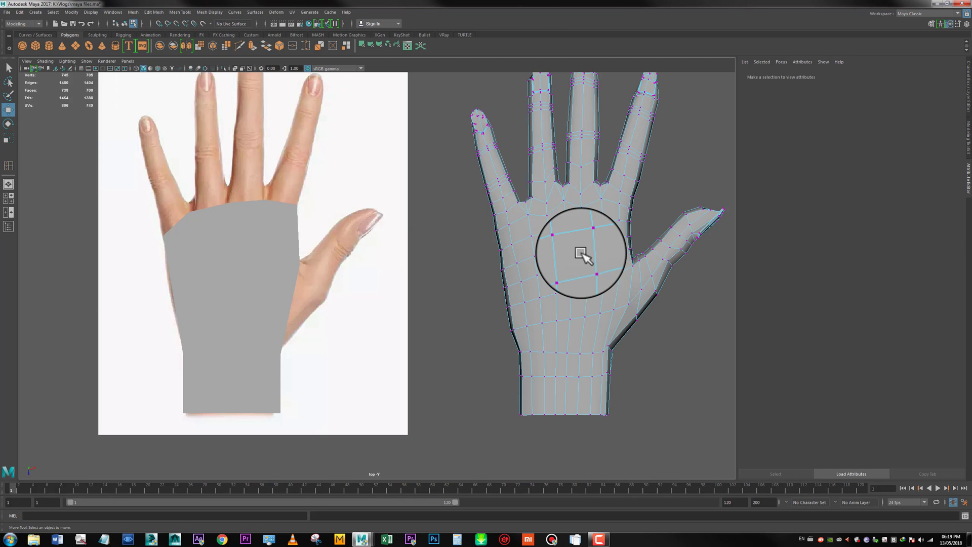
Hide the finished reference hand model beside the photo.
{"action": "key", "text": "ctrl+h"}
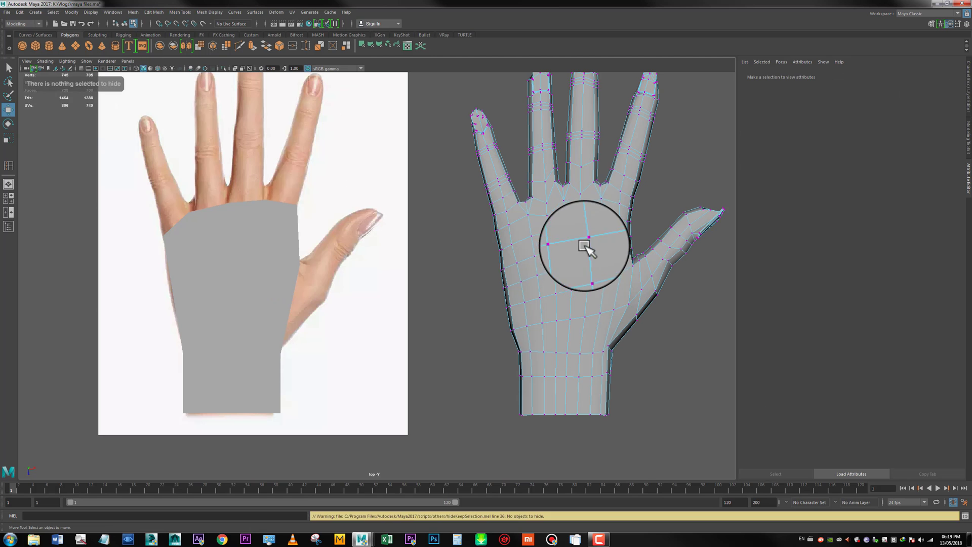
{"action": "right_click_drag", "start_coordinate": [591, 214], "coordinate": [612, 199]}
{"action": "left_click", "coordinate": [659, 185]}
{"action": "left_click", "coordinate": [597, 221]}
{"action": "key", "text": "ctrl+h"}
Select the palm mesh and split the workspace into two side-by-side viewports.
{"action": "middle_click_drag", "start_coordinate": [293, 268], "coordinate": [410, 275], "text": "alt"}
{"action": "scroll", "coordinate": [406, 274], "scroll_direction": "up", "scroll_amount": 1}
{"action": "left_click", "coordinate": [405, 274]}
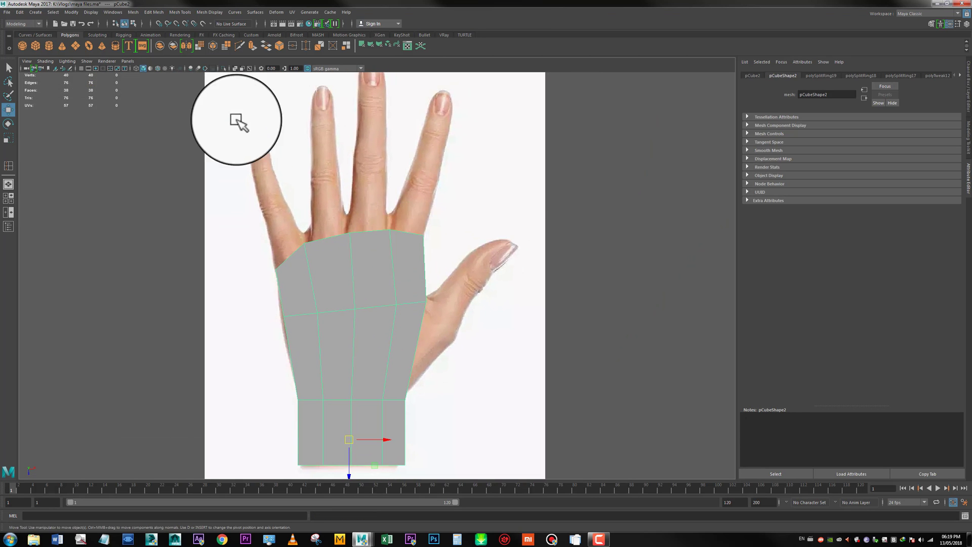
{"action": "left_click", "coordinate": [128, 60]}
{"action": "mouse_move", "coordinate": [165, 121]}
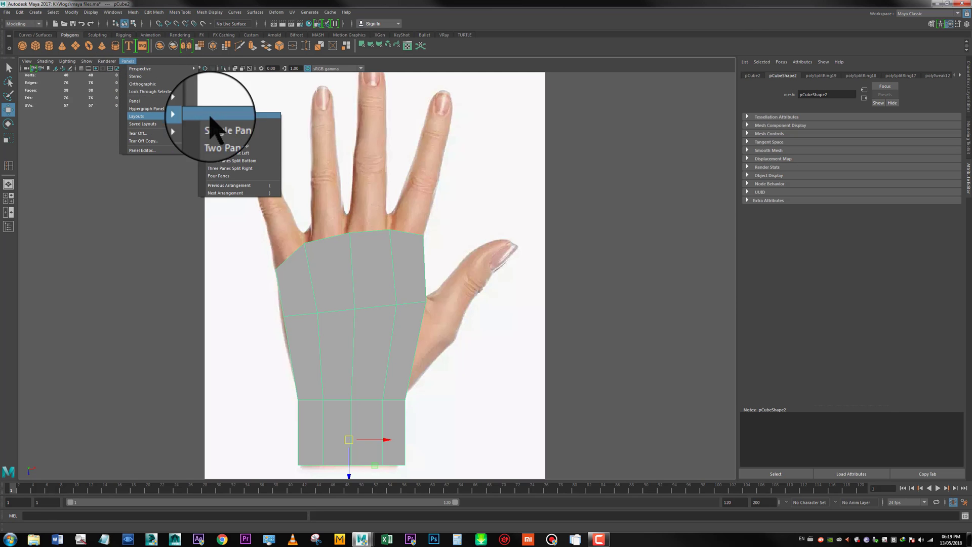
{"action": "left_click", "coordinate": [250, 131]}
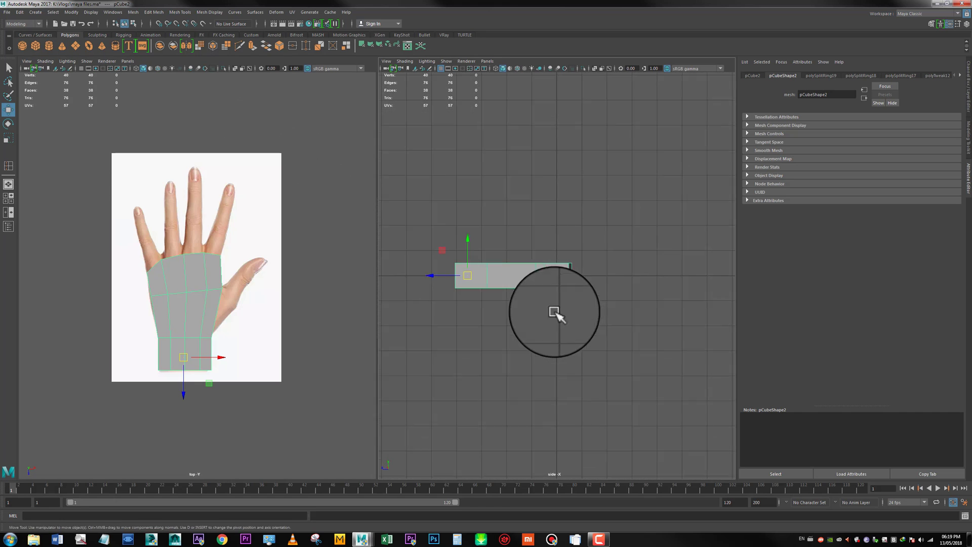
Switch the second viewport from the side view to the perspective view.
{"action": "scroll", "coordinate": [523, 228], "scroll_direction": "up", "scroll_amount": 5}
{"action": "middle_click_drag", "start_coordinate": [547, 285], "coordinate": [554, 303], "text": "alt"}
{"action": "scroll", "coordinate": [547, 277], "scroll_direction": "up", "scroll_amount": 2}
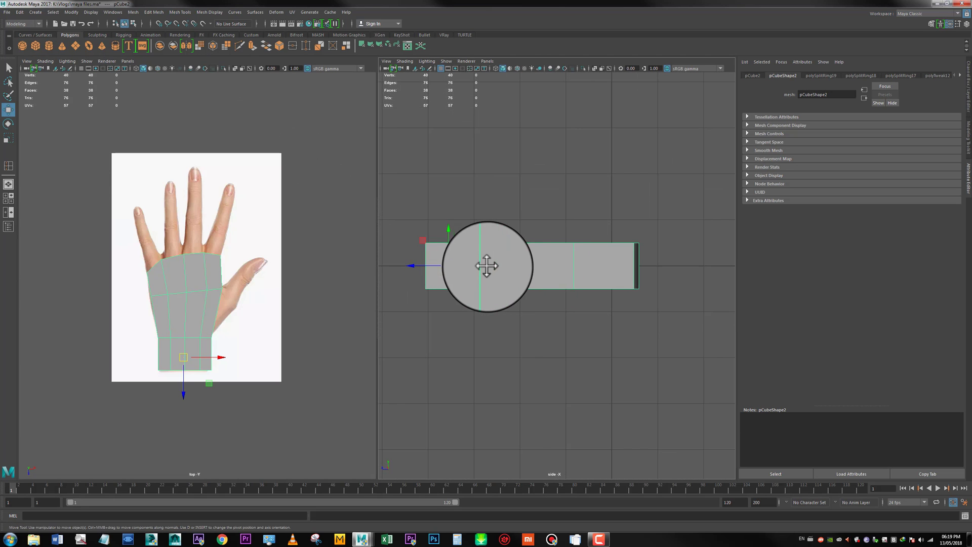
{"action": "middle_click_drag", "start_coordinate": [496, 265], "coordinate": [520, 267], "text": "alt"}
{"action": "scroll", "coordinate": [517, 277], "scroll_direction": "up", "scroll_amount": 1}
{"action": "scroll", "coordinate": [517, 276], "scroll_direction": "up", "scroll_amount": 1}
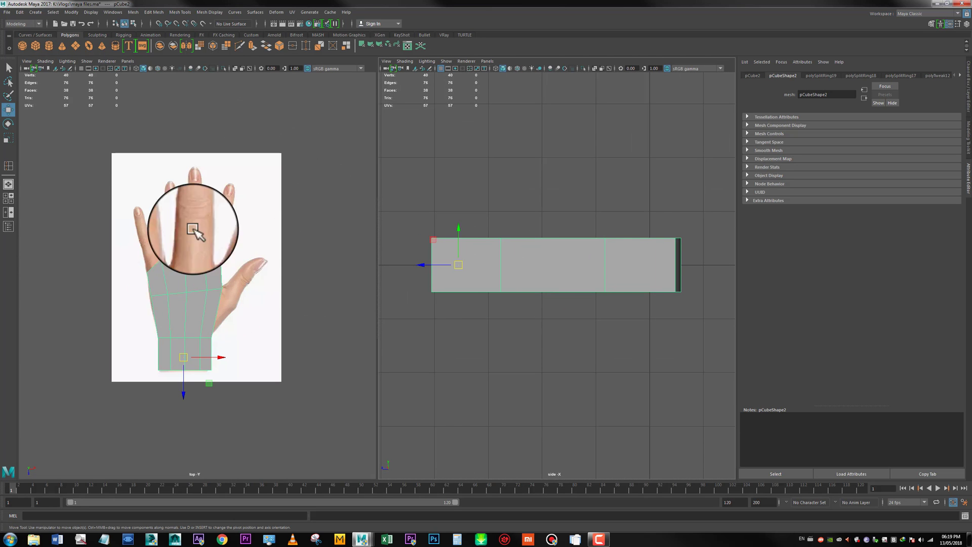
{"action": "middle_click_drag", "start_coordinate": [565, 243], "coordinate": [534, 230], "text": "alt"}
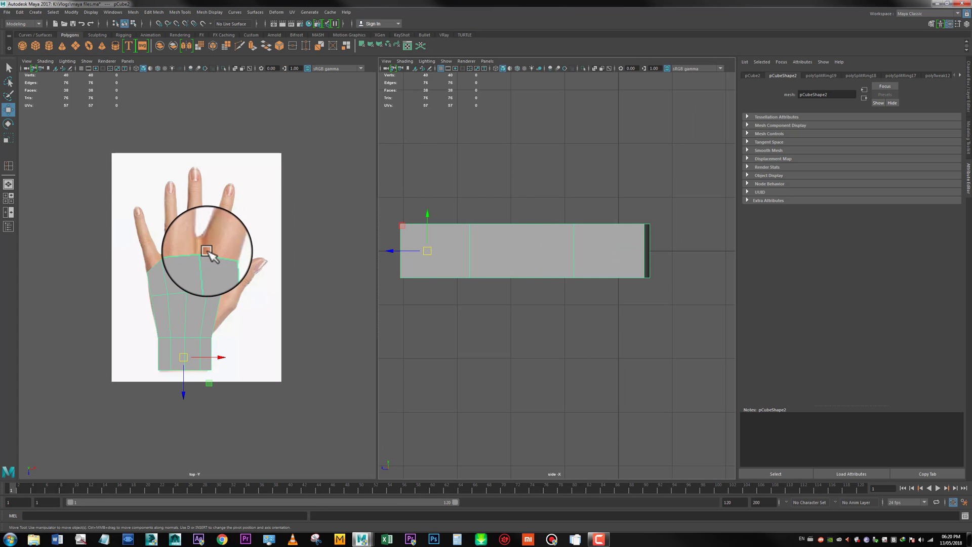
{"action": "key", "text": "space"}
{"action": "mouse_move", "coordinate": [523, 233]}
{"action": "left_mouse_down"}
{"action": "mouse_move", "coordinate": [522, 213]}
{"action": "mouse_move", "coordinate": [509, 228]}
{"action": "left_mouse_up"}
Scale the palm mesh vertically to make it slightly thinner.
{"action": "left_click_drag", "start_coordinate": [572, 241], "coordinate": [531, 171], "text": "alt"}
{"action": "key", "text": "r"}
{"action": "left_click_drag", "start_coordinate": [473, 185], "coordinate": [473, 189]}
{"action": "left_click_drag", "start_coordinate": [547, 198], "coordinate": [557, 246], "text": "alt"}
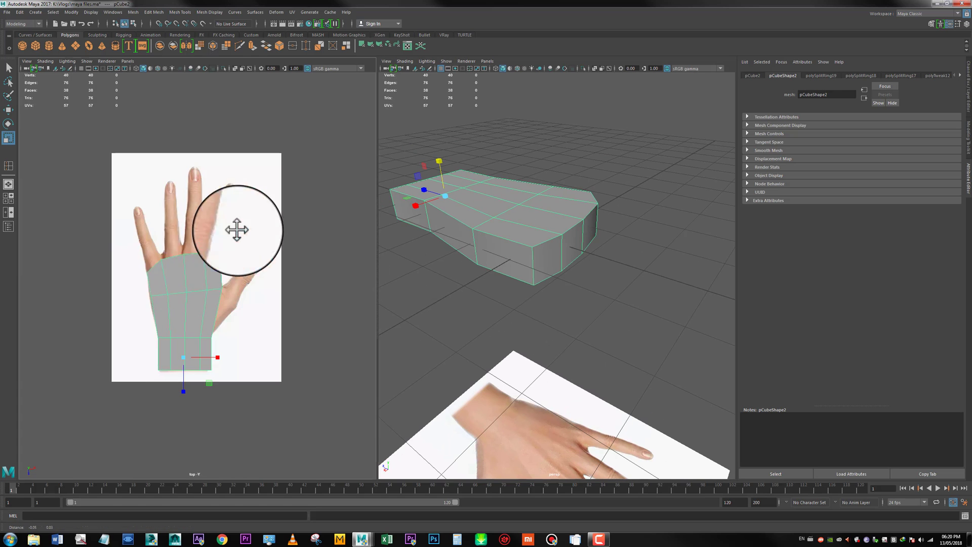
Move the outer vertices on the palm's little-finger side, level with the thumb crotch, onto the hand outline.
{"action": "scroll", "coordinate": [239, 228], "scroll_direction": "up", "scroll_amount": 5}
{"action": "right_click_drag", "start_coordinate": [212, 274], "coordinate": [177, 274]}
{"action": "left_click_drag", "start_coordinate": [187, 275], "coordinate": [201, 290]}
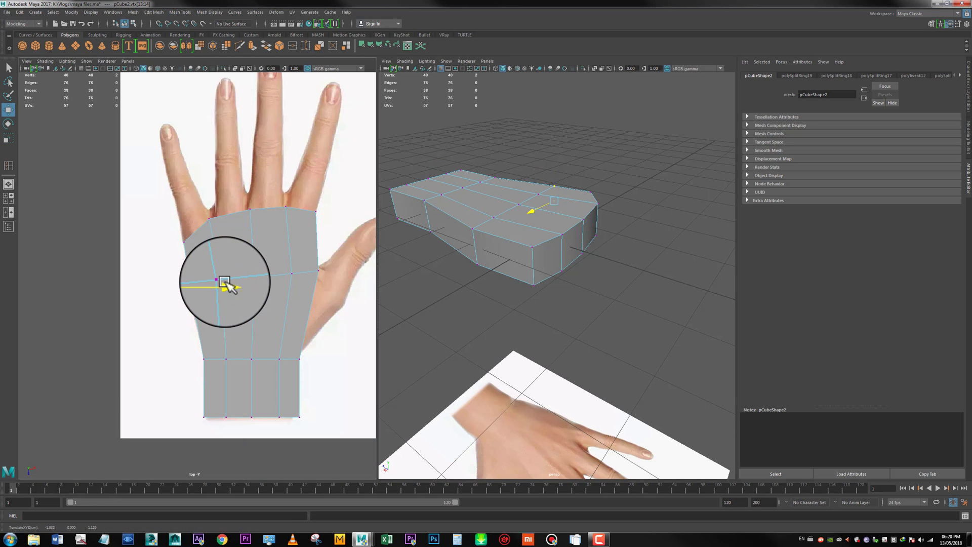
{"action": "middle_click_drag", "start_coordinate": [268, 278], "coordinate": [202, 273], "text": "alt"}
{"action": "right_click_drag", "start_coordinate": [202, 274], "coordinate": [263, 260], "text": "alt"}
{"action": "middle_click_drag", "start_coordinate": [287, 206], "coordinate": [294, 256], "text": "alt"}
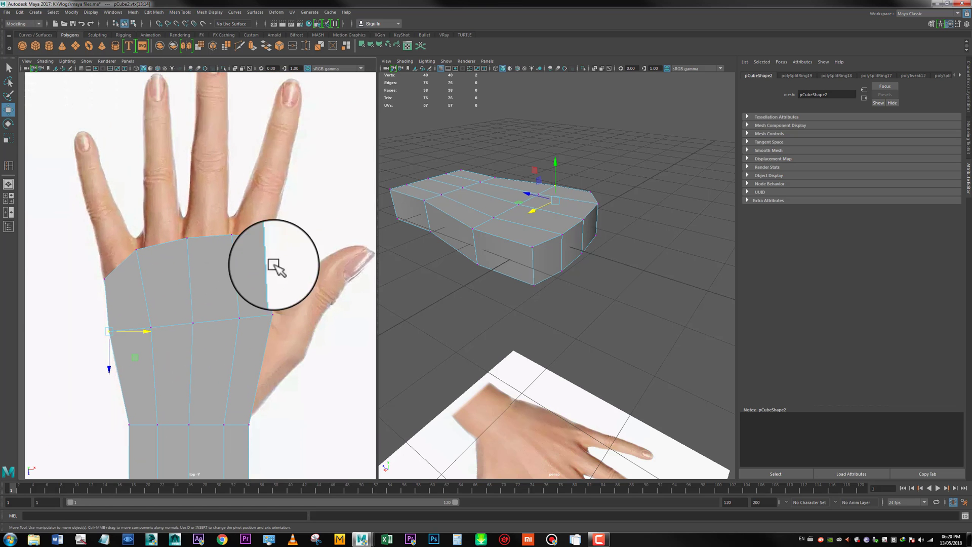
Scale the vertices at the open end of the wrist vertically to thicken it.
{"action": "left_click_drag", "start_coordinate": [541, 245], "coordinate": [591, 186], "text": "alt"}
{"action": "right_click_drag", "start_coordinate": [598, 183], "coordinate": [530, 186]}
{"action": "middle_click_drag", "start_coordinate": [502, 220], "coordinate": [512, 231], "text": "alt"}
{"action": "left_click_drag", "start_coordinate": [513, 231], "coordinate": [512, 243], "text": "alt"}
{"action": "middle_click_drag", "start_coordinate": [520, 260], "coordinate": [514, 238], "text": "alt"}
{"action": "left_click_drag", "start_coordinate": [461, 175], "coordinate": [505, 269]}
{"action": "key", "text": "r"}
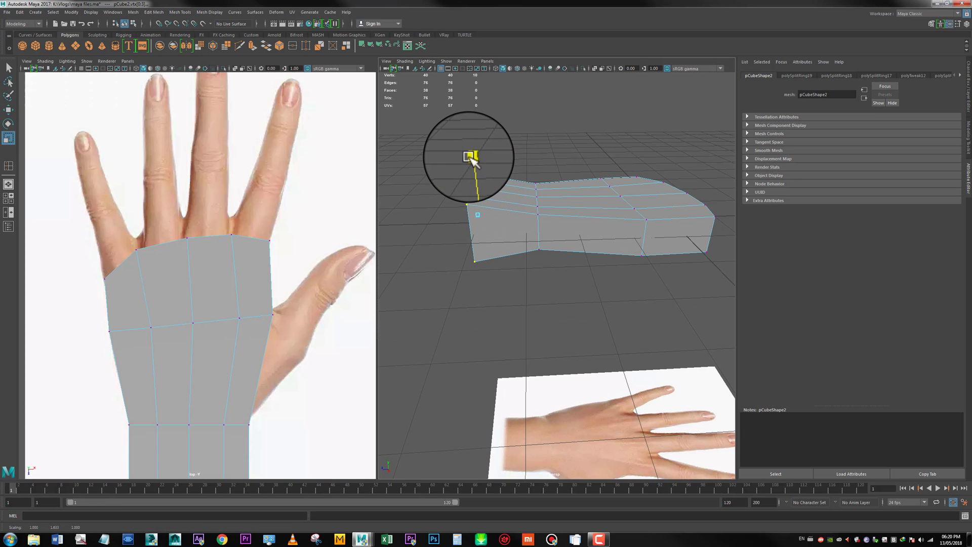
{"action": "mouse_move", "coordinate": [535, 212]}
{"action": "left_mouse_down", "text": "alt"}
{"action": "mouse_move", "coordinate": [499, 211]}
{"action": "mouse_move", "coordinate": [547, 230]}
{"action": "mouse_move", "coordinate": [463, 247]}
{"action": "mouse_move", "coordinate": [523, 196]}
{"action": "mouse_move", "coordinate": [537, 212]}
{"action": "left_mouse_up", "text": "alt"}
Extrude the palm's thumb-side face between the wrist and the thumb crotch outward to start the thumb.
{"action": "middle_click_drag", "start_coordinate": [300, 355], "coordinate": [266, 303], "text": "alt"}
{"action": "scroll", "coordinate": [266, 303], "scroll_direction": "up", "scroll_amount": 2}
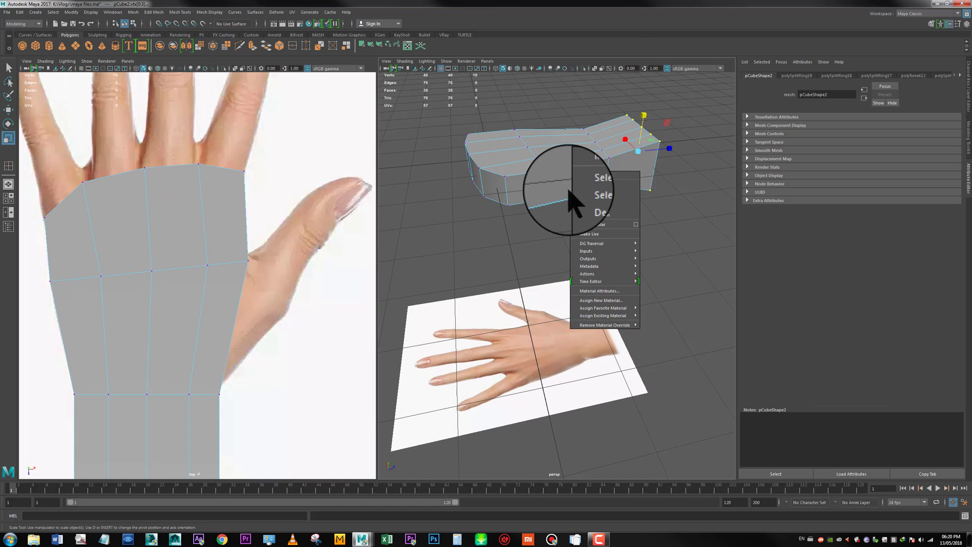
{"action": "right_click_drag", "start_coordinate": [569, 190], "coordinate": [557, 195]}
{"action": "right_click_drag", "start_coordinate": [235, 284], "coordinate": [236, 301]}
{"action": "left_click", "coordinate": [182, 289]}
{"action": "left_click_drag", "start_coordinate": [212, 310], "coordinate": [215, 311], "text": "ctrl"}
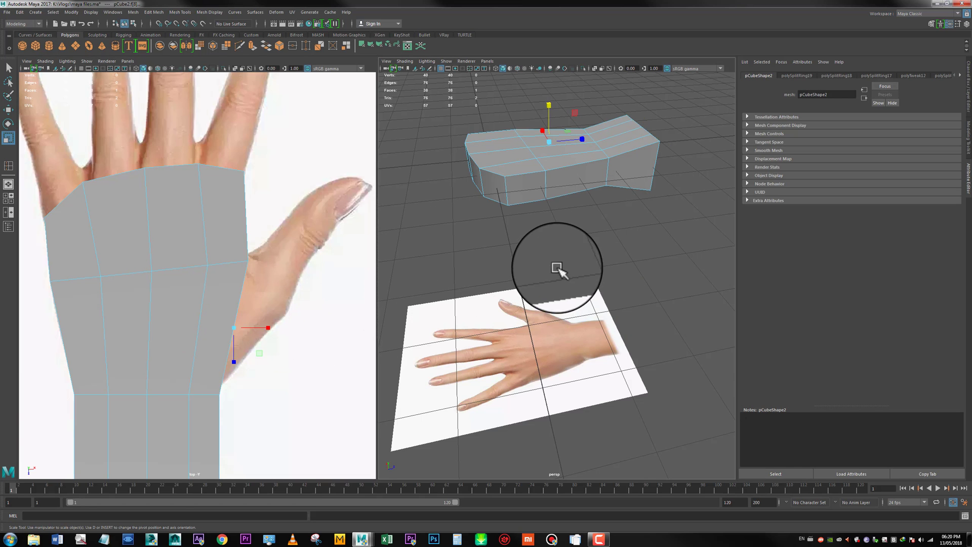
{"action": "left_click_drag", "start_coordinate": [560, 217], "coordinate": [613, 287], "text": "alt"}
{"action": "scroll", "coordinate": [580, 256], "scroll_direction": "up", "scroll_amount": 4}
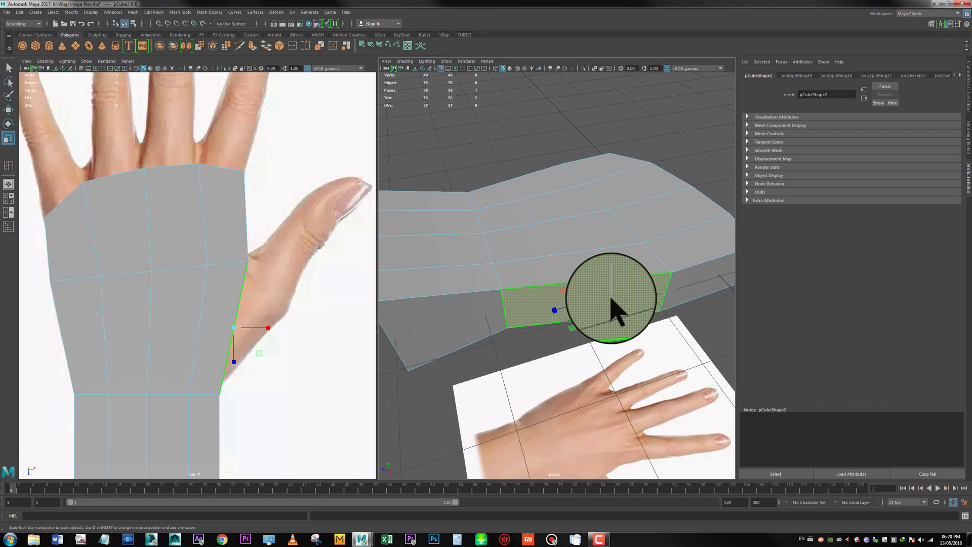
{"action": "right_click_drag", "start_coordinate": [611, 299], "coordinate": [611, 299], "text": "shift"}
{"action": "middle_click_drag", "start_coordinate": [553, 289], "coordinate": [527, 259], "text": "alt"}
{"action": "key", "text": "w"}
{"action": "left_click_drag", "start_coordinate": [526, 253], "coordinate": [579, 319]}
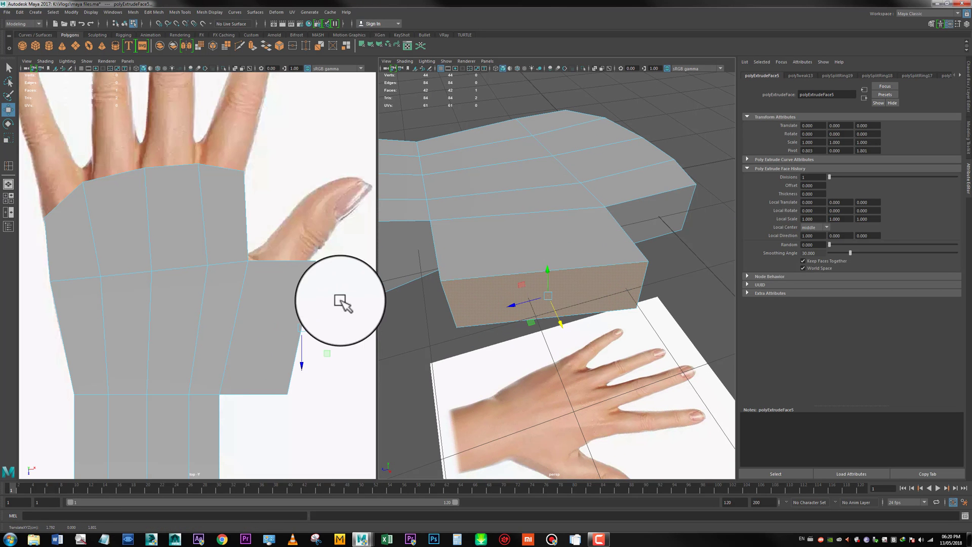
Move the extruded block's outer corner vertices onto the two sides of the thumb's base in the photo.
{"action": "right_click_drag", "start_coordinate": [296, 274], "coordinate": [249, 274]}
{"action": "mouse_move", "coordinate": [280, 224]}
{"action": "left_mouse_down"}
{"action": "mouse_move", "coordinate": [334, 279]}
{"action": "mouse_move", "coordinate": [267, 237]}
{"action": "left_mouse_up"}
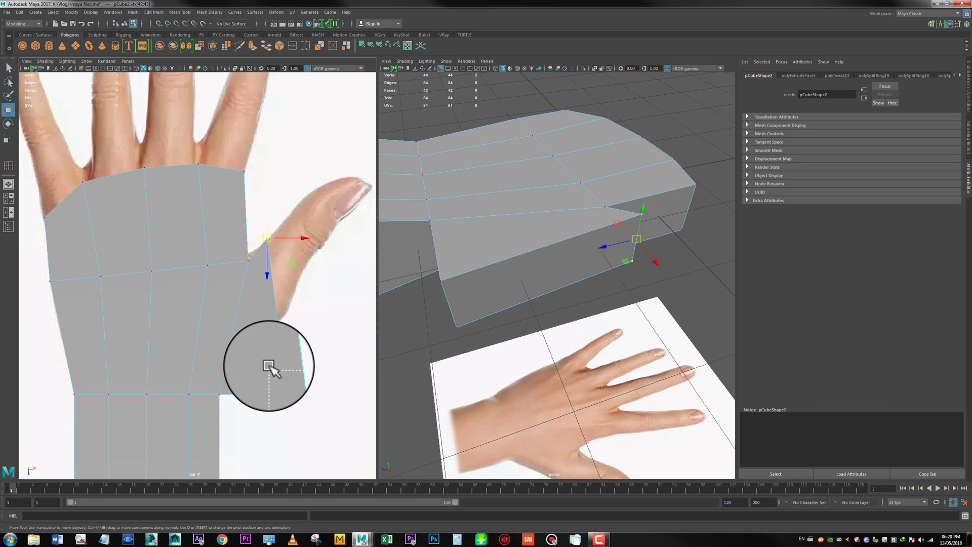
{"action": "left_click_drag", "start_coordinate": [271, 365], "coordinate": [292, 304]}
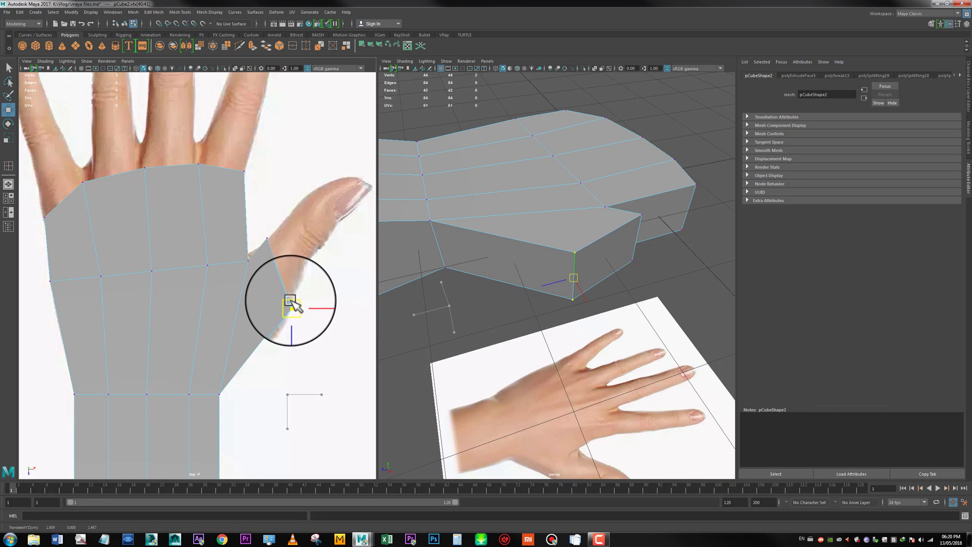
{"action": "middle_click_drag", "start_coordinate": [316, 361], "coordinate": [323, 410], "text": "alt"}
{"action": "scroll", "coordinate": [249, 293], "scroll_direction": "up", "scroll_amount": 1}
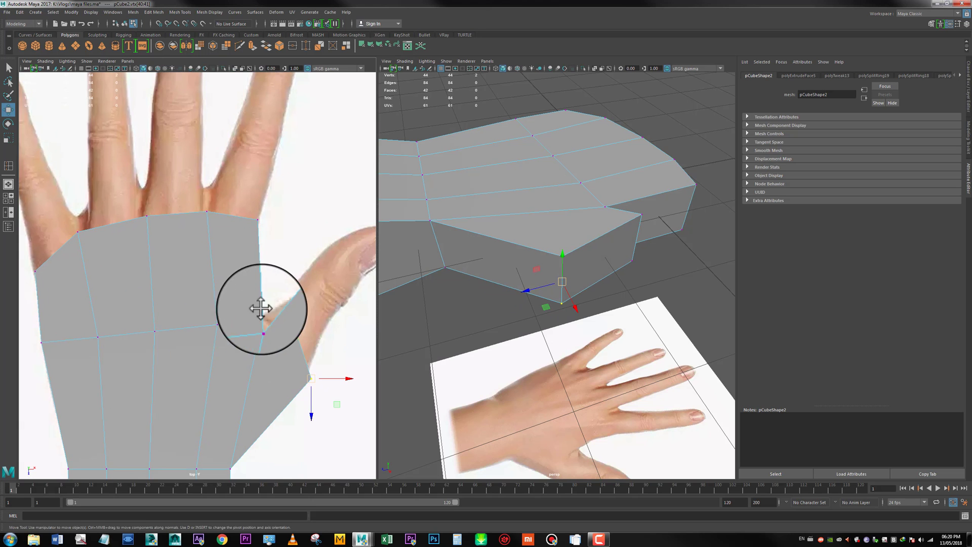
{"action": "middle_click_drag", "start_coordinate": [236, 298], "coordinate": [182, 276], "text": "alt"}
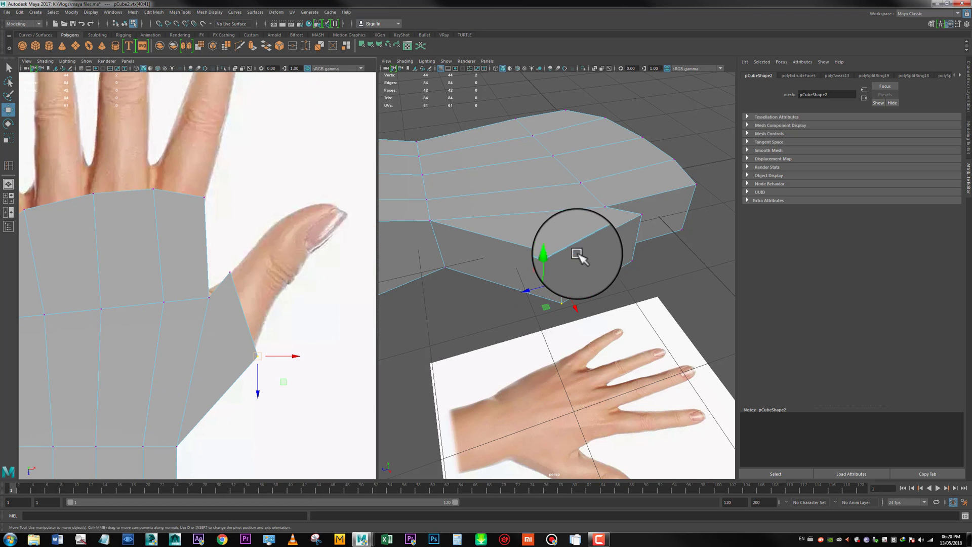
Extrude the thumb's end face along the thumb in the photo and lower it slightly.
{"action": "right_click_drag", "start_coordinate": [577, 253], "coordinate": [595, 270]}
{"action": "middle_click_drag", "start_coordinate": [238, 310], "coordinate": [233, 311], "text": "alt"}
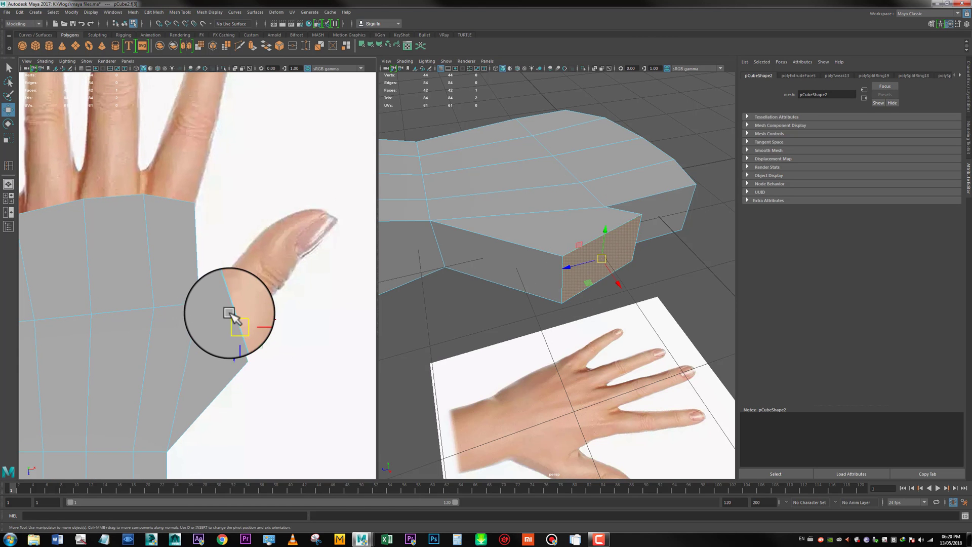
{"action": "mouse_move", "coordinate": [234, 311]}
{"action": "right_mouse_down", "text": "shift"}
{"action": "mouse_move", "coordinate": [242, 324]}
{"action": "mouse_move", "coordinate": [242, 313]}
{"action": "right_mouse_up", "text": "shift"}
{"action": "left_click_drag", "start_coordinate": [241, 310], "coordinate": [281, 255]}
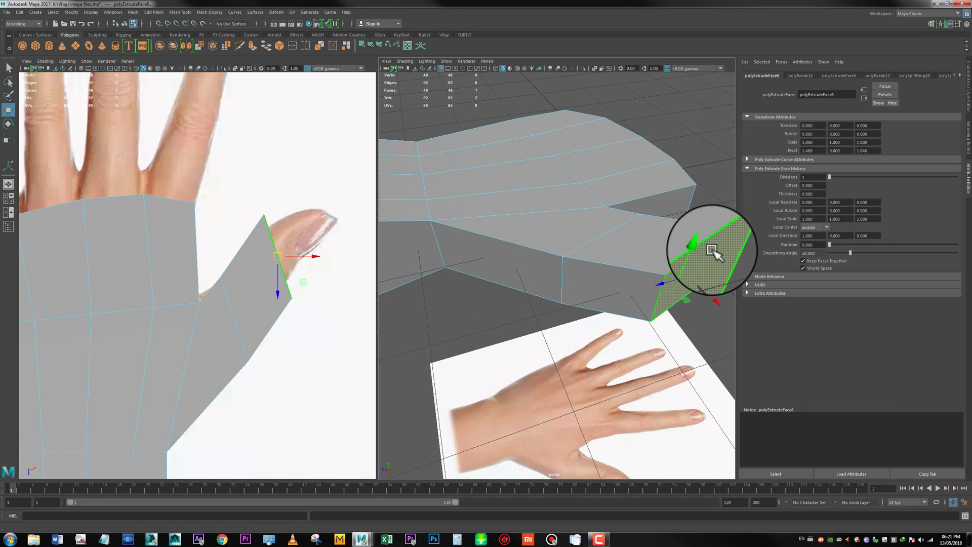
{"action": "left_click_drag", "start_coordinate": [704, 253], "coordinate": [705, 265]}
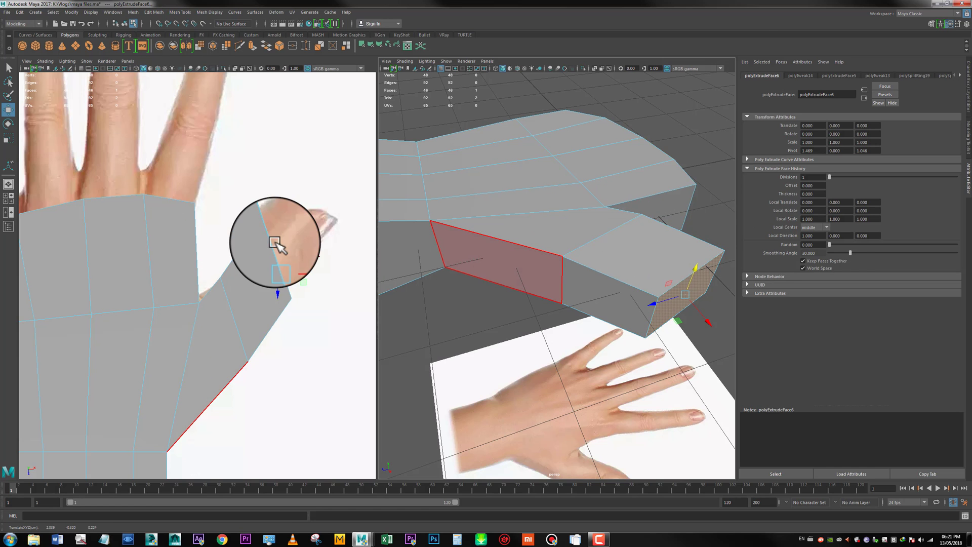
Scale the thumb's end face narrower and rotate it square to the thumb's direction.
{"action": "key", "text": "r"}
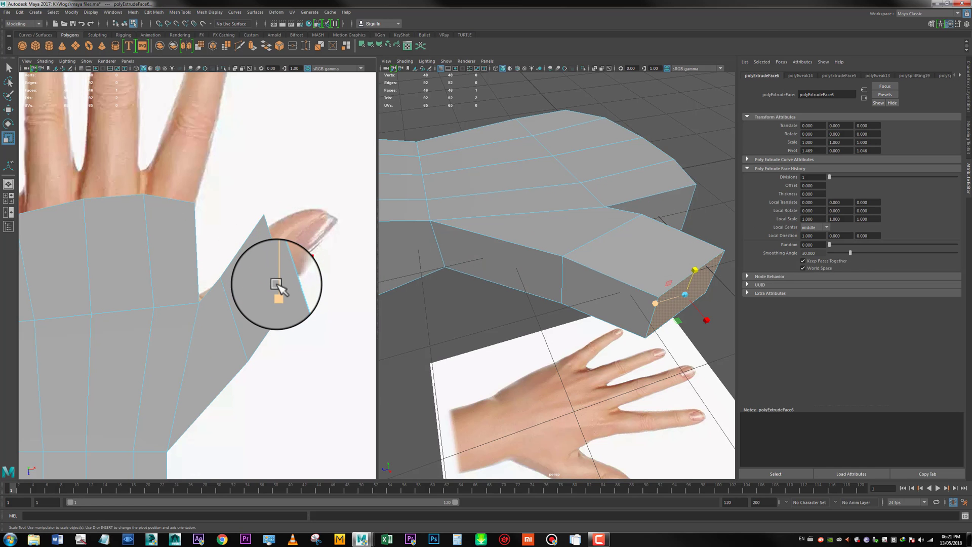
{"action": "left_click_drag", "start_coordinate": [281, 280], "coordinate": [281, 270]}
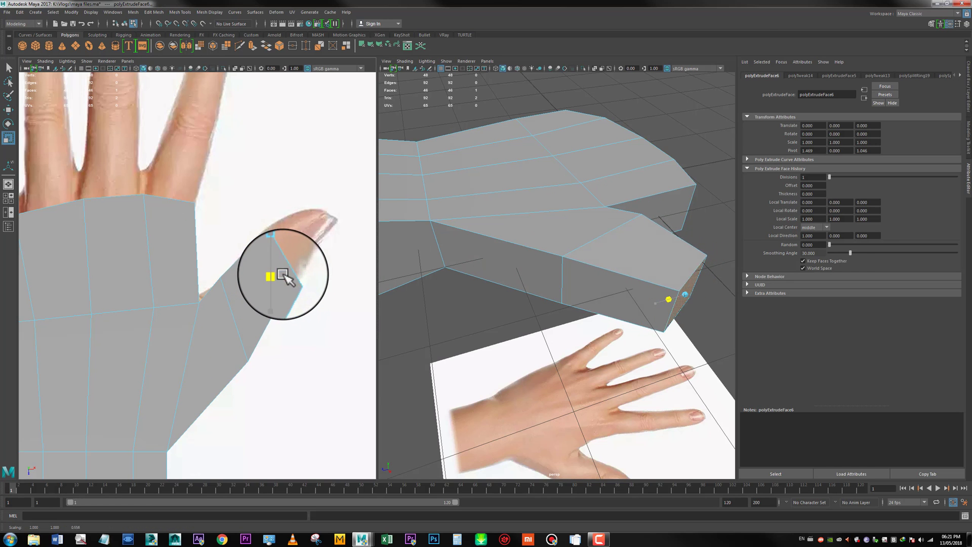
{"action": "key", "text": "e"}
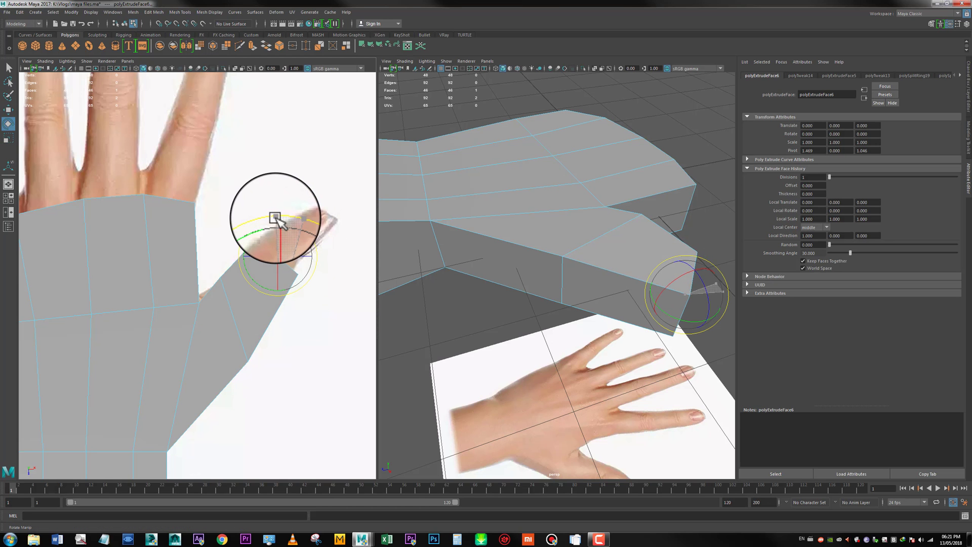
{"action": "key", "text": "w"}
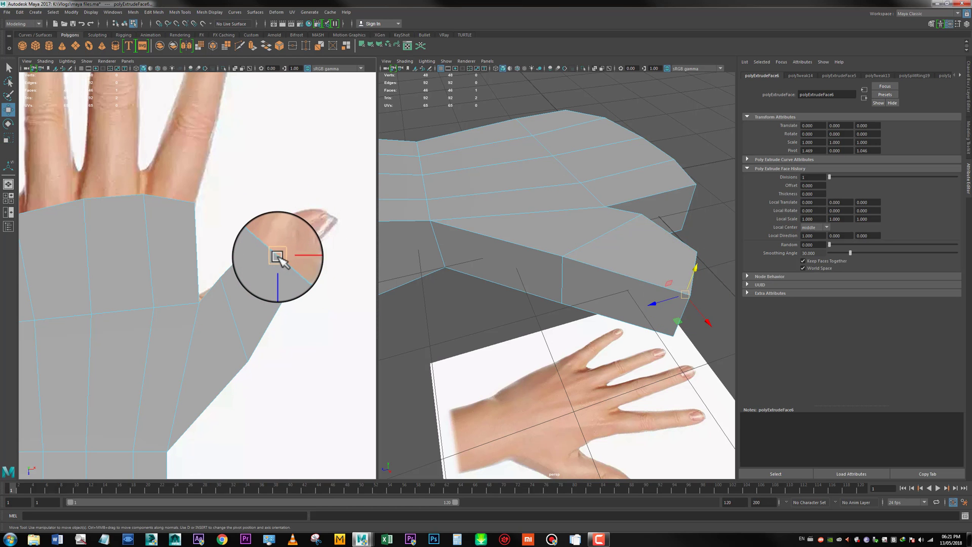
Extrude the thumb's end face again to the thumb tip and scale the new end face down.
{"action": "left_click_drag", "start_coordinate": [553, 265], "coordinate": [515, 252], "text": "alt"}
{"action": "right_click_drag", "start_coordinate": [584, 259], "coordinate": [570, 218], "text": "shift"}
{"action": "left_click_drag", "start_coordinate": [273, 255], "coordinate": [329, 215]}
{"action": "left_click_drag", "start_coordinate": [623, 282], "coordinate": [601, 282], "text": "alt"}
{"action": "key", "text": "r"}
{"action": "left_click_drag", "start_coordinate": [594, 323], "coordinate": [571, 325], "text": "alt"}
{"action": "left_click_drag", "start_coordinate": [485, 299], "coordinate": [517, 297]}
Insert edge loops close to both sides of the three lengthwise palm edges to leave narrow gaps between the fingers.
{"action": "middle_click_drag", "start_coordinate": [209, 298], "coordinate": [268, 320], "text": "alt"}
{"action": "left_click_drag", "start_coordinate": [558, 223], "coordinate": [552, 304], "text": "alt"}
{"action": "left_click", "coordinate": [501, 256]}
{"action": "right_click_drag", "start_coordinate": [564, 287], "coordinate": [572, 284], "text": "alt"}
{"action": "right_click_drag", "start_coordinate": [512, 223], "coordinate": [492, 206], "text": "shift"}
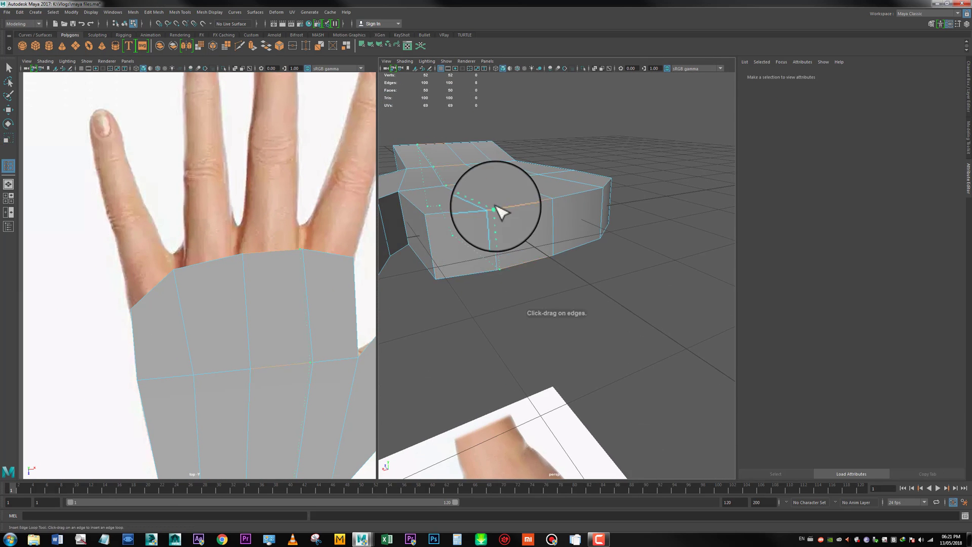
{"action": "left_click_drag", "start_coordinate": [494, 207], "coordinate": [499, 206]}
{"action": "left_click_drag", "start_coordinate": [485, 209], "coordinate": [489, 208]}
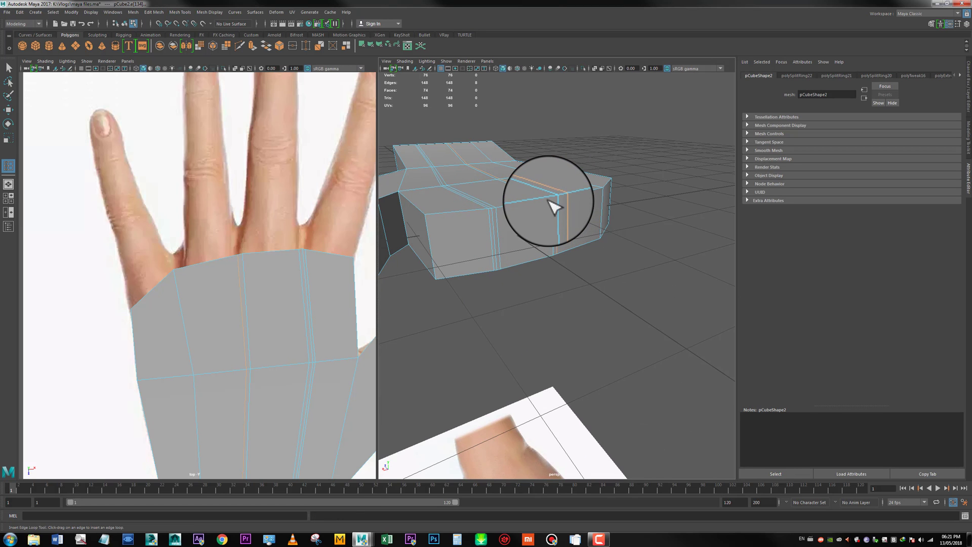
{"action": "left_click", "coordinate": [554, 208]}
{"action": "left_click_drag", "start_coordinate": [554, 207], "coordinate": [632, 205], "text": "alt"}
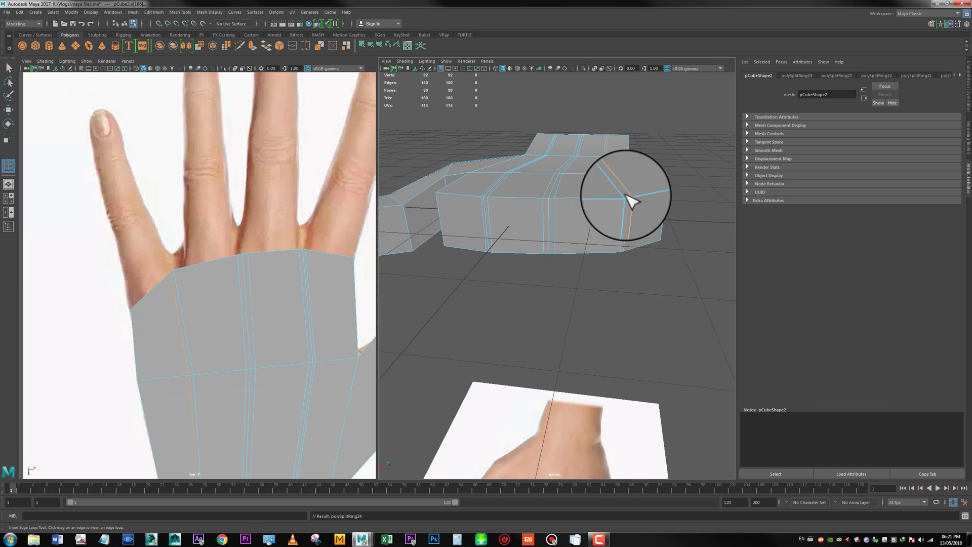
{"action": "left_click", "coordinate": [623, 197]}
Extrude the four wide faces on the palm's knuckle edge together to form the four fingers.
{"action": "key", "text": "w"}
{"action": "right_click_drag", "start_coordinate": [652, 211], "coordinate": [649, 230]}
{"action": "left_click", "coordinate": [645, 229]}
{"action": "left_click", "coordinate": [581, 226], "text": "shift"}
{"action": "left_click", "coordinate": [516, 223], "text": "shift"}
{"action": "left_click", "coordinate": [455, 219], "text": "shift"}
{"action": "left_click_drag", "start_coordinate": [629, 249], "coordinate": [538, 245], "text": "alt"}
{"action": "right_click_drag", "start_coordinate": [538, 245], "coordinate": [543, 257], "text": "shift"}
{"action": "left_click_drag", "start_coordinate": [544, 268], "coordinate": [591, 244], "text": "alt"}
{"action": "key", "text": "w"}
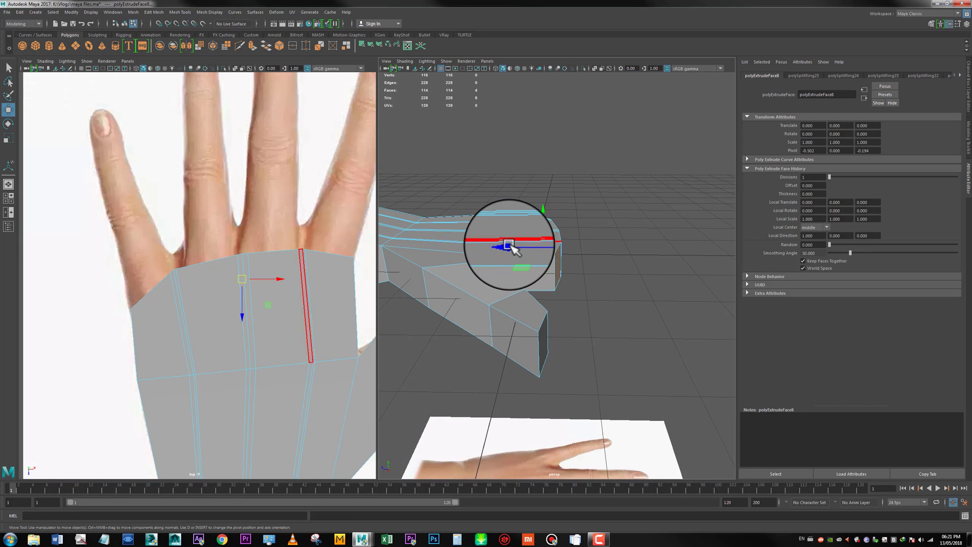
{"action": "left_click_drag", "start_coordinate": [509, 246], "coordinate": [635, 226]}
{"action": "left_click_drag", "start_coordinate": [473, 239], "coordinate": [553, 260], "text": "alt"}
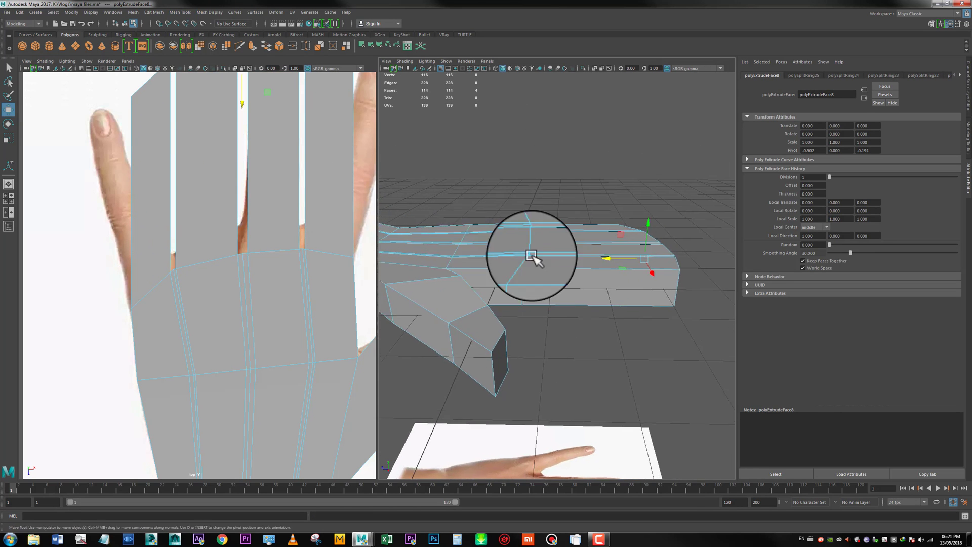
Move the little finger's end vertices outward onto the little finger in the photo.
{"action": "scroll", "coordinate": [282, 192], "scroll_direction": "down", "scroll_amount": 6}
{"action": "middle_click_drag", "start_coordinate": [261, 195], "coordinate": [263, 254], "text": "alt"}
{"action": "scroll", "coordinate": [279, 243], "scroll_direction": "up", "scroll_amount": 3}
{"action": "right_click_drag", "start_coordinate": [146, 197], "coordinate": [116, 195]}
{"action": "left_click_drag", "start_coordinate": [124, 151], "coordinate": [169, 210]}
{"action": "left_click_drag", "start_coordinate": [155, 187], "coordinate": [116, 208]}
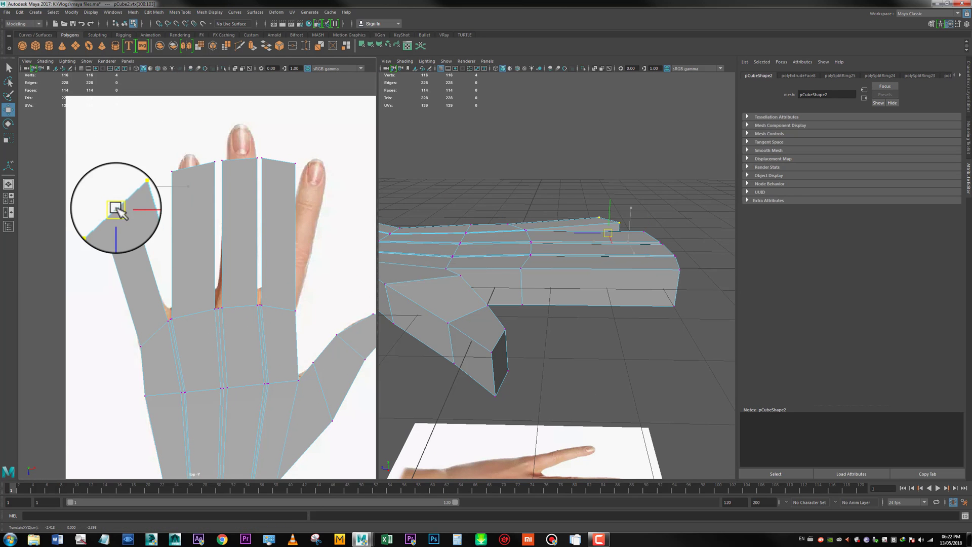
Move the end vertices of the ring, middle and index fingers onto the matching fingertips in the photo.
{"action": "left_click_drag", "start_coordinate": [161, 144], "coordinate": [237, 130]}
{"action": "left_click_drag", "start_coordinate": [236, 130], "coordinate": [236, 125]}
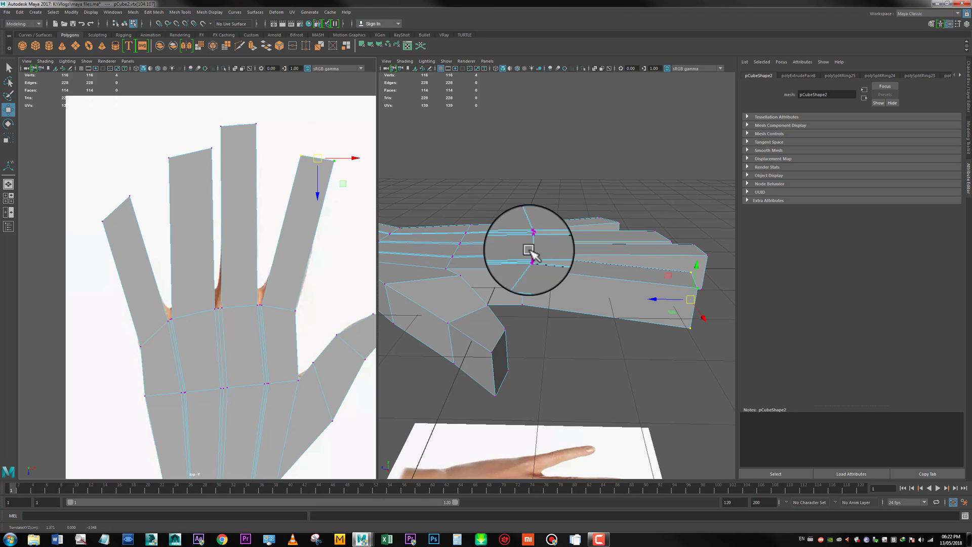
{"action": "left_click_drag", "start_coordinate": [681, 244], "coordinate": [677, 239], "text": "alt"}
{"action": "left_click_drag", "start_coordinate": [655, 178], "coordinate": [586, 276]}
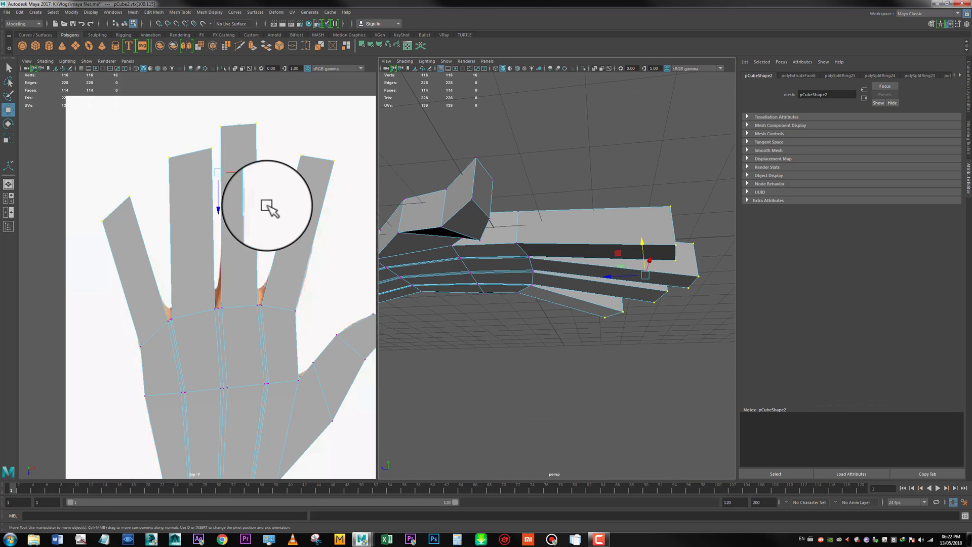
Show the top view in wireframe and move the knuckle vertices between the ring and middle fingers toward the finger gap in the photo.
{"action": "key", "text": "4"}
{"action": "left_click_drag", "start_coordinate": [252, 206], "coordinate": [250, 174], "text": "alt"}
{"action": "middle_click_drag", "start_coordinate": [252, 165], "coordinate": [250, 193], "text": "alt"}
{"action": "right_click_drag", "start_coordinate": [249, 193], "coordinate": [259, 237], "text": "alt"}
{"action": "left_click", "coordinate": [226, 354]}
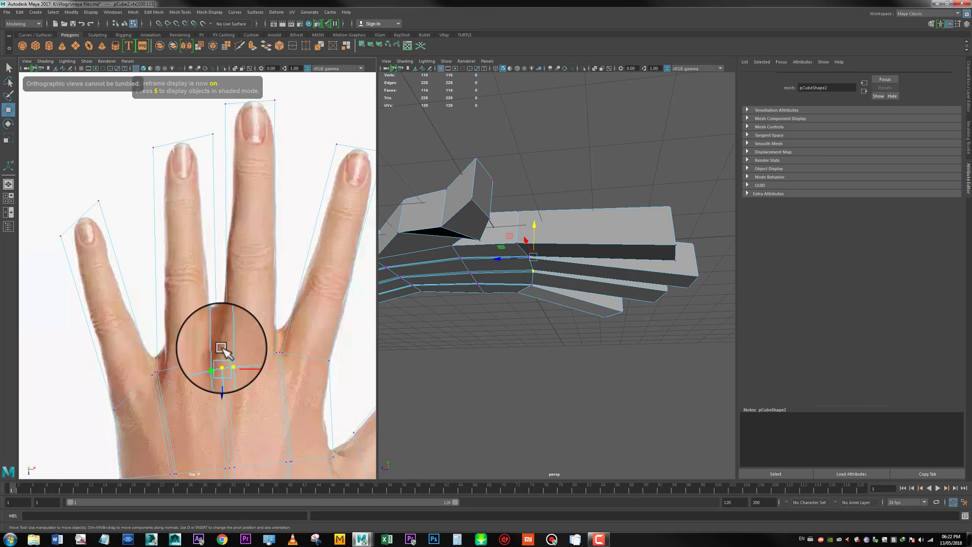
{"action": "left_click_drag", "start_coordinate": [225, 356], "coordinate": [220, 342]}
{"action": "left_click_drag", "start_coordinate": [220, 342], "coordinate": [218, 338]}
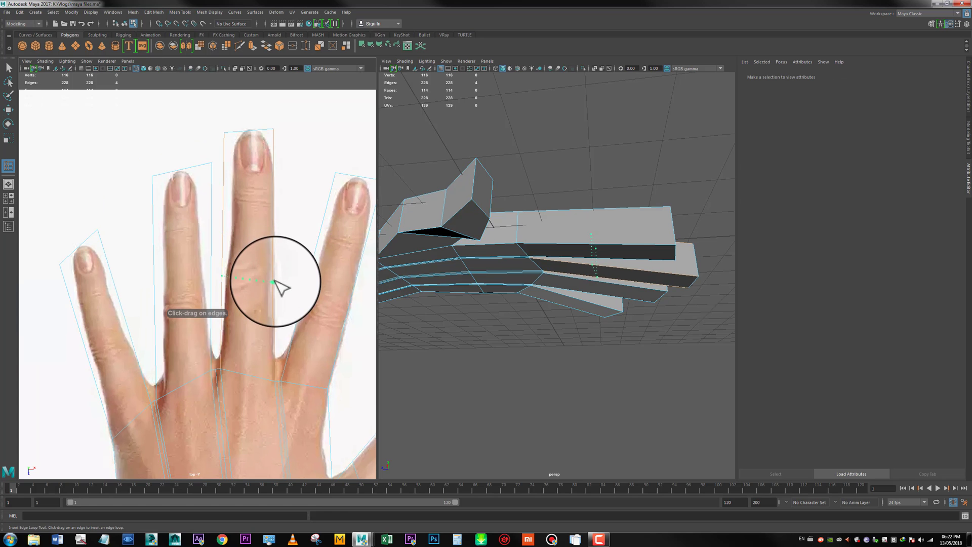
Insert an edge loop across the middle joint of each of the four fingers.
{"action": "left_click", "coordinate": [273, 281]}
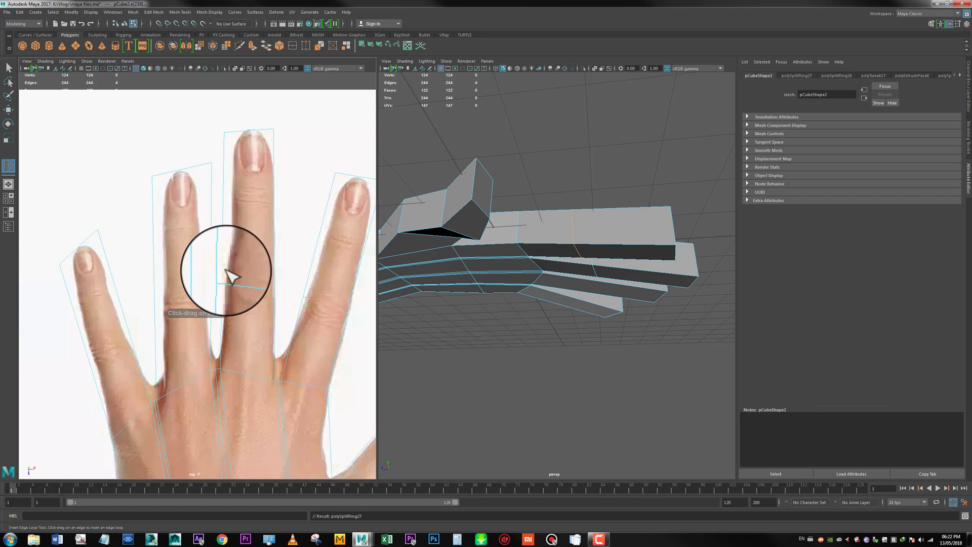
{"action": "left_click", "coordinate": [210, 304]}
{"action": "left_click", "coordinate": [214, 306]}
{"action": "left_click", "coordinate": [128, 328]}
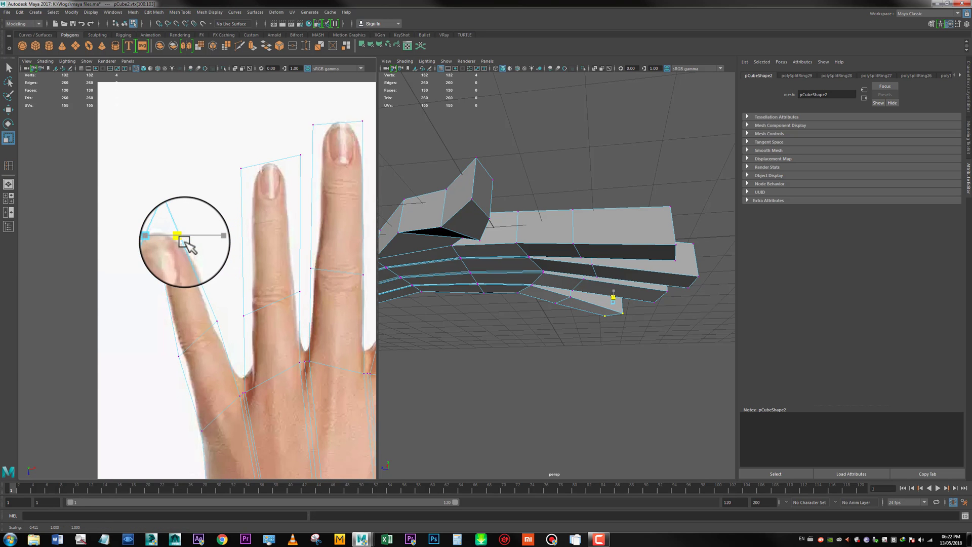
Fit the end vertices of the little and ring fingers to the photo's fingertips and align the ring finger's joint vertices with its outline.
{"action": "mouse_move", "coordinate": [184, 242]}
{"action": "left_mouse_down"}
{"action": "mouse_move", "coordinate": [158, 264]}
{"action": "mouse_move", "coordinate": [164, 272]}
{"action": "mouse_move", "coordinate": [178, 219]}
{"action": "mouse_move", "coordinate": [186, 243]}
{"action": "left_mouse_up"}
{"action": "key", "text": "w"}
{"action": "left_click_drag", "start_coordinate": [135, 227], "coordinate": [203, 270]}
{"action": "left_click_drag", "start_coordinate": [175, 247], "coordinate": [172, 234]}
{"action": "middle_click_drag", "start_coordinate": [269, 187], "coordinate": [236, 205], "text": "alt"}
{"action": "left_click_drag", "start_coordinate": [178, 169], "coordinate": [217, 187]}
{"action": "left_click_drag", "start_coordinate": [249, 291], "coordinate": [261, 310]}
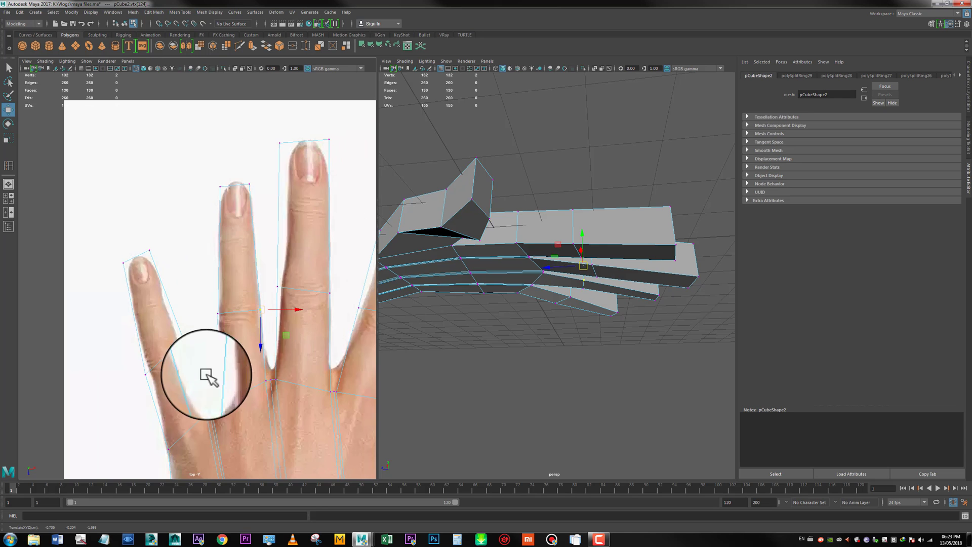
Move the little finger's joint vertices onto the edges of the little finger in the photo.
{"action": "middle_click_drag", "start_coordinate": [207, 378], "coordinate": [202, 293], "text": "alt"}
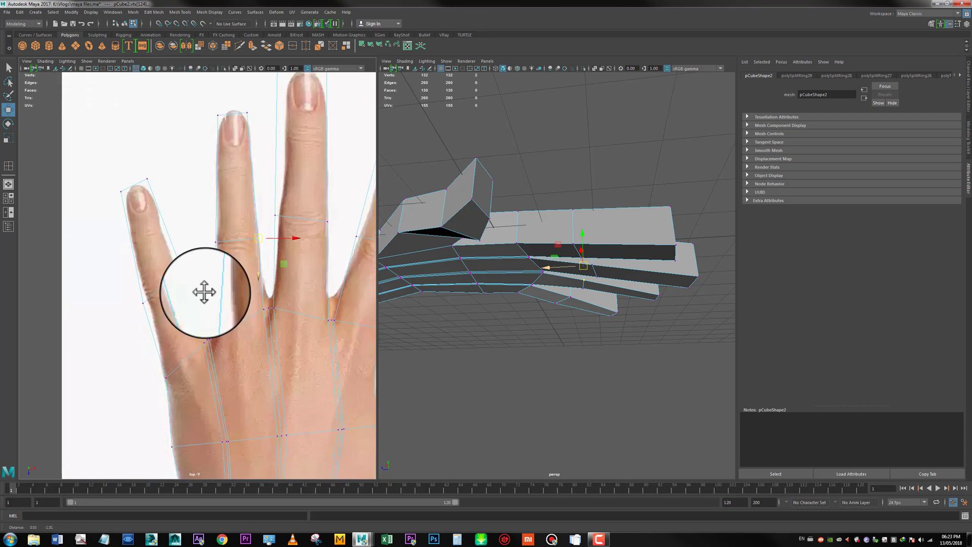
{"action": "scroll", "coordinate": [223, 360], "scroll_direction": "up", "scroll_amount": 2}
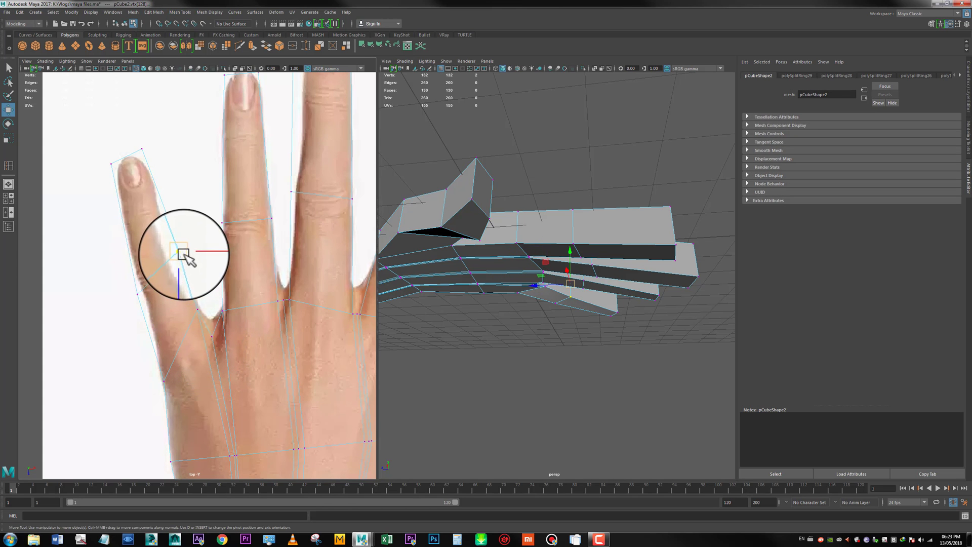
{"action": "left_click_drag", "start_coordinate": [145, 310], "coordinate": [145, 310]}
{"action": "left_click_drag", "start_coordinate": [139, 295], "coordinate": [137, 281]}
Move the middle finger's joint vertices onto both sides of the finger in the photo.
{"action": "middle_click_drag", "start_coordinate": [162, 240], "coordinate": [186, 289], "text": "alt"}
{"action": "middle_click_drag", "start_coordinate": [242, 250], "coordinate": [180, 225], "text": "alt"}
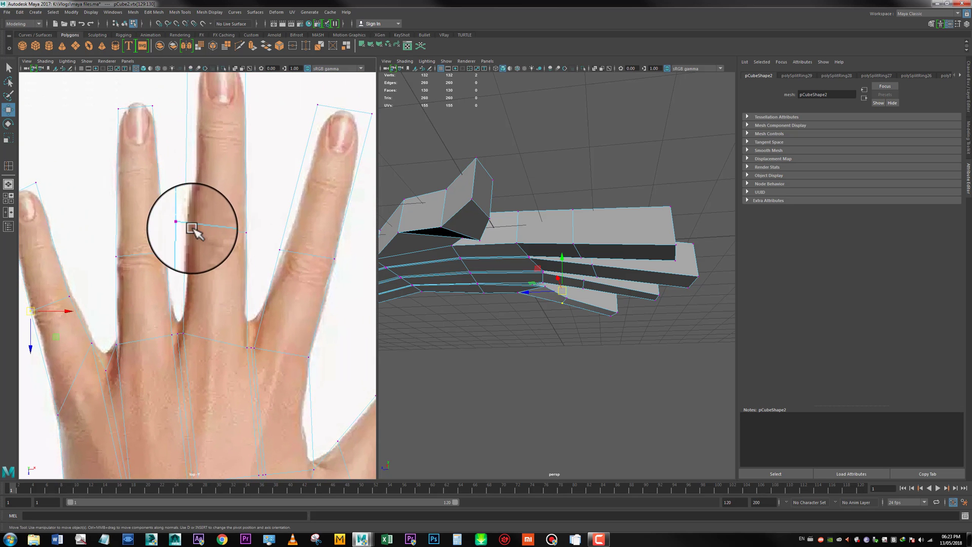
{"action": "mouse_move", "coordinate": [192, 228]}
{"action": "left_mouse_down"}
{"action": "mouse_move", "coordinate": [178, 219]}
{"action": "mouse_move", "coordinate": [190, 232]}
{"action": "left_mouse_up"}
{"action": "middle_click_drag", "start_coordinate": [284, 248], "coordinate": [241, 236], "text": "alt"}
{"action": "mouse_move", "coordinate": [248, 248]}
{"action": "left_mouse_down"}
{"action": "mouse_move", "coordinate": [229, 231]}
{"action": "mouse_move", "coordinate": [245, 235]}
{"action": "left_mouse_up"}
Move the end vertices of the index and middle fingers inward to fit the fingertips in the photo.
{"action": "middle_click_drag", "start_coordinate": [253, 215], "coordinate": [236, 275], "text": "alt"}
{"action": "left_click_drag", "start_coordinate": [273, 144], "coordinate": [251, 161]}
{"action": "left_click_drag", "start_coordinate": [259, 153], "coordinate": [267, 166]}
{"action": "middle_click_drag", "start_coordinate": [313, 161], "coordinate": [338, 234], "text": "alt"}
{"action": "left_click", "coordinate": [212, 175]}
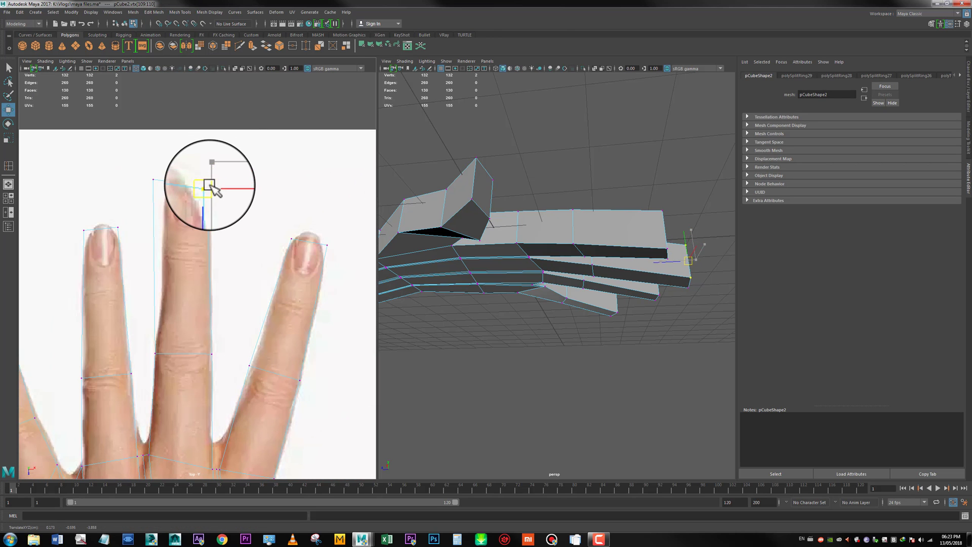
{"action": "left_click_drag", "start_coordinate": [144, 174], "coordinate": [176, 201]}
{"action": "left_click_drag", "start_coordinate": [165, 186], "coordinate": [174, 192]}
Move the vertices at the base of the little finger onto the hand's outer edge and the finger gap in the photo.
{"action": "middle_click_drag", "start_coordinate": [200, 311], "coordinate": [213, 212], "text": "alt"}
{"action": "scroll", "coordinate": [182, 288], "scroll_direction": "down", "scroll_amount": 5}
{"action": "middle_click_drag", "start_coordinate": [174, 297], "coordinate": [204, 263], "text": "alt"}
{"action": "scroll", "coordinate": [122, 327], "scroll_direction": "up", "scroll_amount": 5}
{"action": "middle_click_drag", "start_coordinate": [121, 327], "coordinate": [158, 282], "text": "alt"}
{"action": "scroll", "coordinate": [192, 379], "scroll_direction": "up", "scroll_amount": 3}
{"action": "middle_click_drag", "start_coordinate": [117, 341], "coordinate": [155, 352], "text": "alt"}
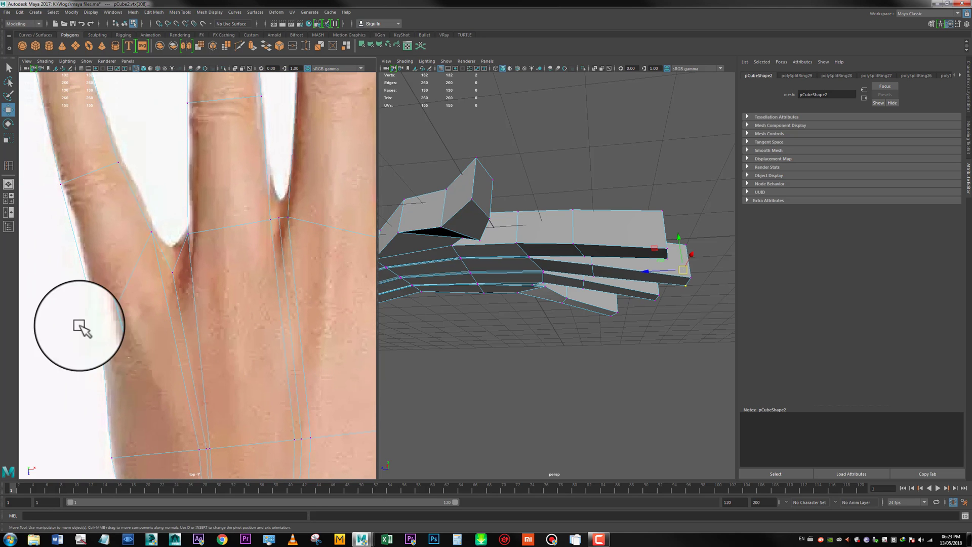
{"action": "left_click", "coordinate": [102, 344]}
{"action": "left_click_drag", "start_coordinate": [101, 330], "coordinate": [84, 275]}
{"action": "left_click_drag", "start_coordinate": [143, 223], "coordinate": [161, 242]}
Move the knuckle vertices on both sides of the middle finger into the finger gaps shown in the photo.
{"action": "middle_click_drag", "start_coordinate": [259, 291], "coordinate": [156, 307], "text": "alt"}
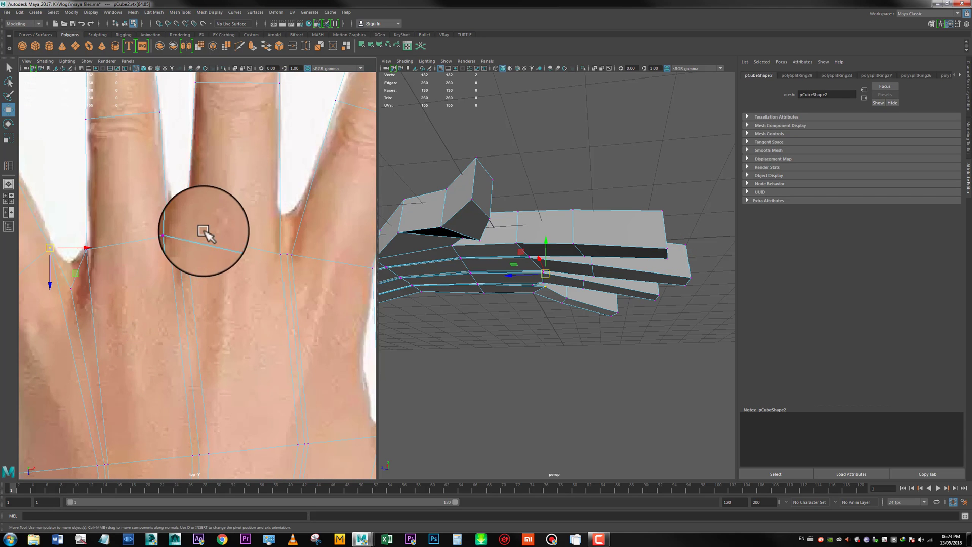
{"action": "middle_click_drag", "start_coordinate": [198, 238], "coordinate": [181, 276], "text": "alt"}
{"action": "left_click_drag", "start_coordinate": [190, 280], "coordinate": [161, 261]}
{"action": "left_click_drag", "start_coordinate": [168, 271], "coordinate": [155, 288]}
{"action": "left_click_drag", "start_coordinate": [151, 273], "coordinate": [151, 243]}
{"action": "middle_click_drag", "start_coordinate": [186, 254], "coordinate": [166, 256], "text": "alt"}
{"action": "left_click_drag", "start_coordinate": [225, 267], "coordinate": [235, 250]}
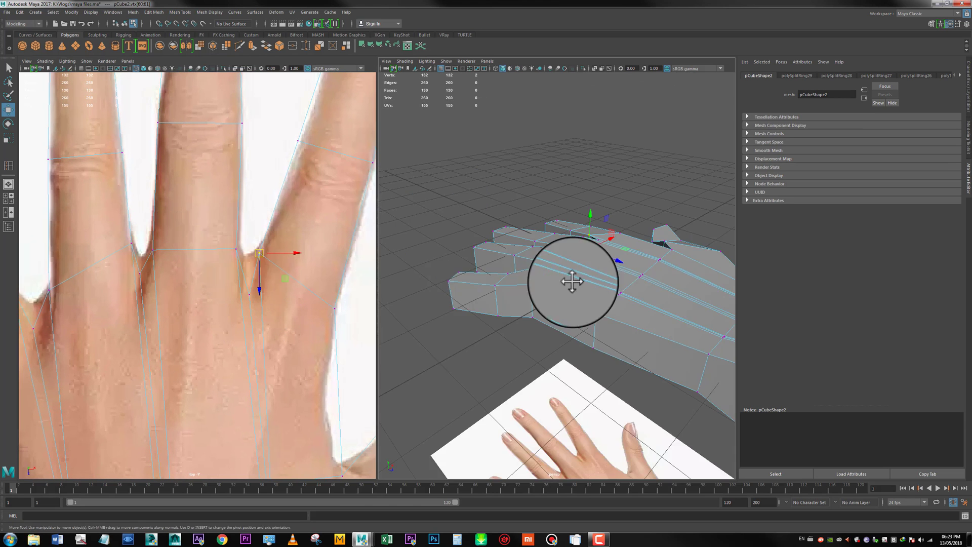
Insert an edge loop around the hand and fingers at about half their thickness.
{"action": "left_click_drag", "start_coordinate": [571, 282], "coordinate": [604, 295], "text": "alt"}
{"action": "left_click", "coordinate": [613, 300]}
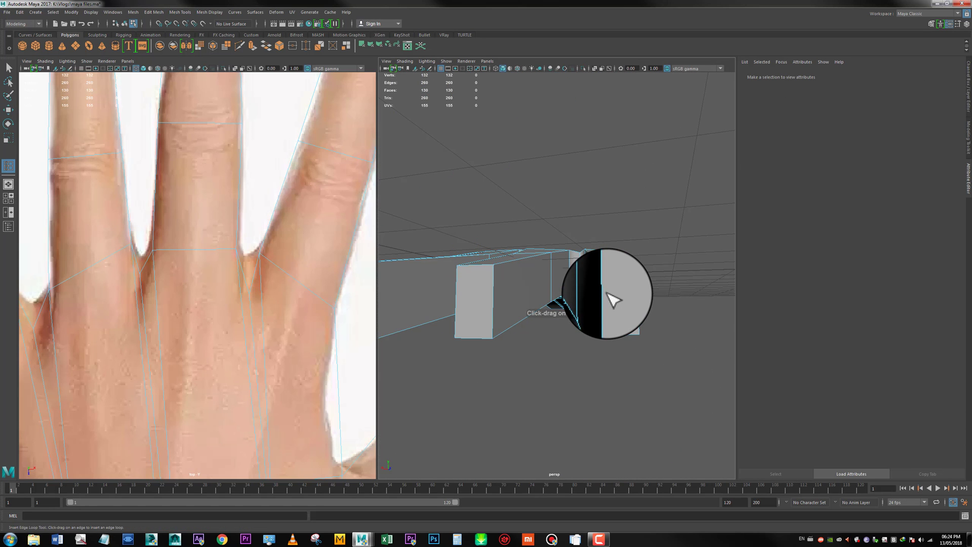
{"action": "left_click", "coordinate": [609, 289]}
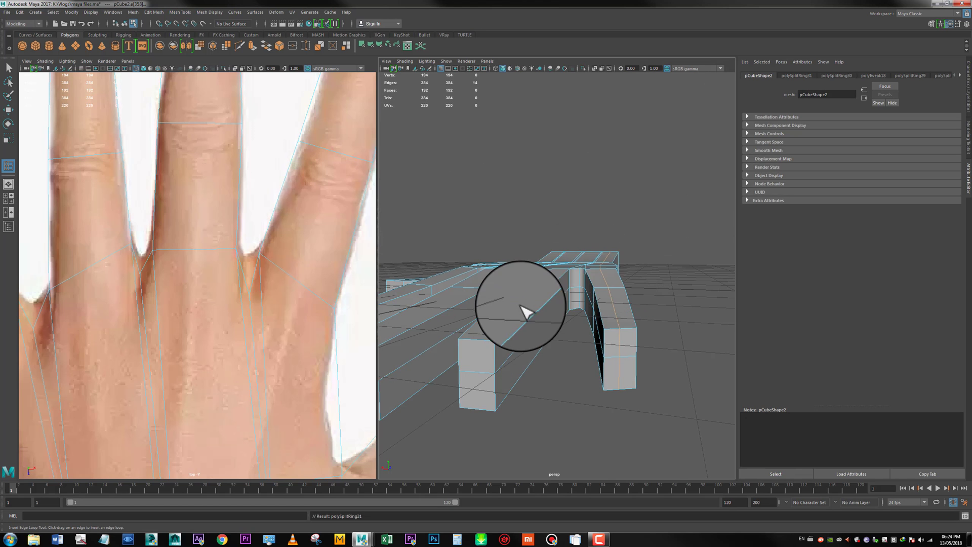
Insert lengthwise edge loops down the centre of the remaining fingers.
{"action": "left_click_drag", "start_coordinate": [521, 305], "coordinate": [542, 305], "text": "alt"}
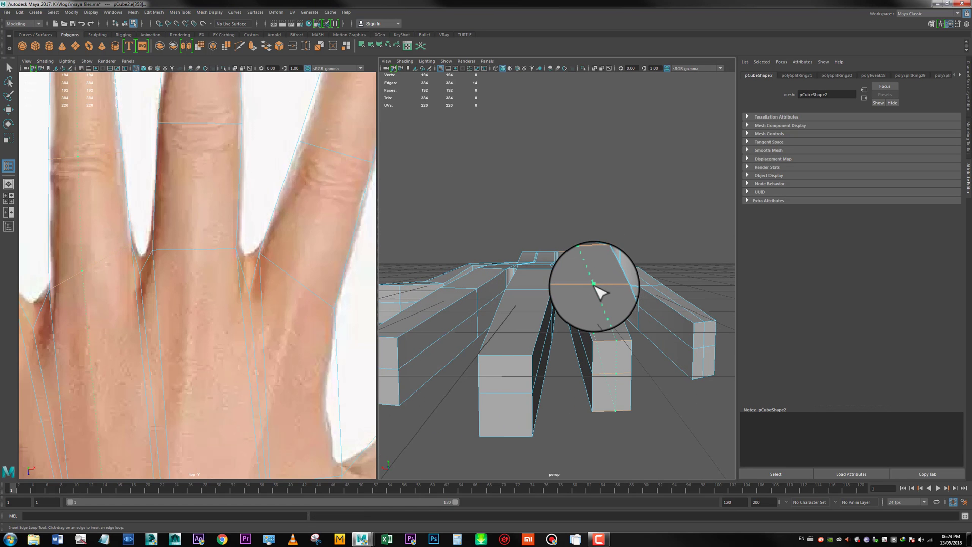
{"action": "left_click", "coordinate": [532, 289]}
{"action": "left_click_drag", "start_coordinate": [532, 288], "coordinate": [598, 262], "text": "alt"}
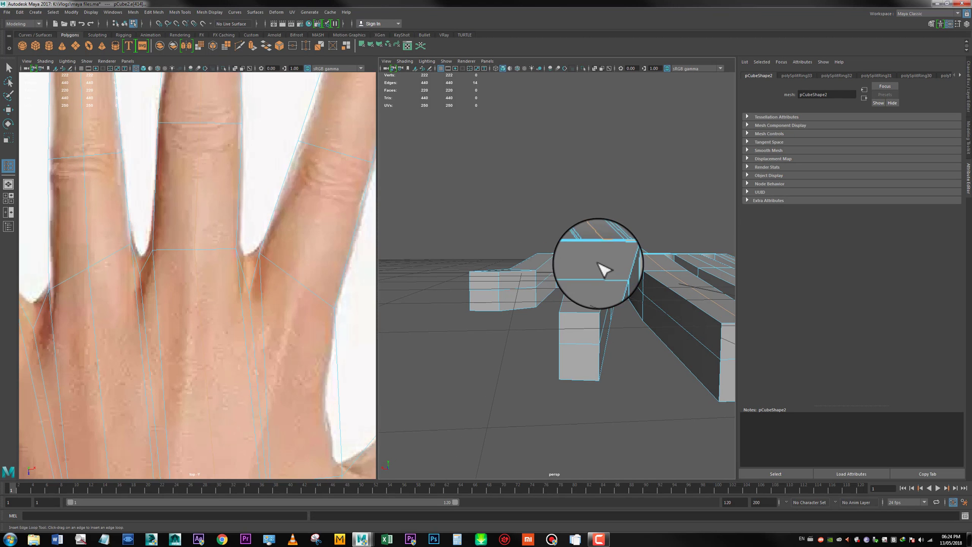
{"action": "mouse_move", "coordinate": [550, 281]}
{"action": "left_mouse_down", "text": "alt"}
{"action": "mouse_move", "coordinate": [583, 282]}
{"action": "mouse_move", "coordinate": [513, 246]}
{"action": "mouse_move", "coordinate": [562, 272]}
{"action": "mouse_move", "coordinate": [556, 284]}
{"action": "mouse_move", "coordinate": [560, 250]}
{"action": "mouse_move", "coordinate": [562, 270]}
{"action": "mouse_move", "coordinate": [537, 267]}
{"action": "left_mouse_up", "text": "alt"}
{"action": "left_click", "coordinate": [572, 285]}
Lower the middle finger's two upper corner edges so its top forms a ridge along the centre.
{"action": "key", "text": "w"}
{"action": "left_click", "coordinate": [564, 258]}
{"action": "left_click", "coordinate": [546, 257], "text": "shift"}
{"action": "left_click", "coordinate": [568, 237], "text": "shift"}
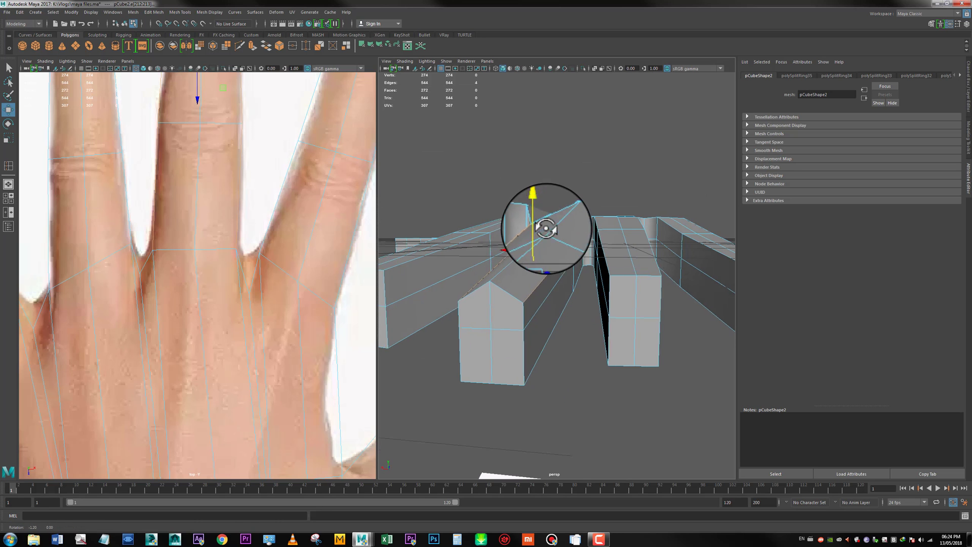
Raise the middle finger's lower corner edges and move its side edges outward to round the cross-section.
{"action": "left_click_drag", "start_coordinate": [546, 228], "coordinate": [547, 216], "text": "alt"}
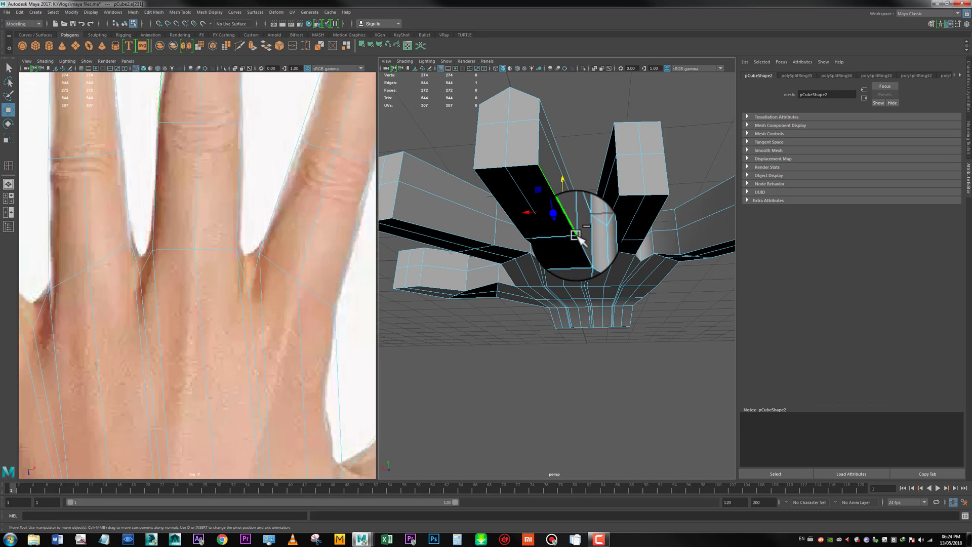
{"action": "left_click_drag", "start_coordinate": [507, 221], "coordinate": [666, 217], "text": "alt"}
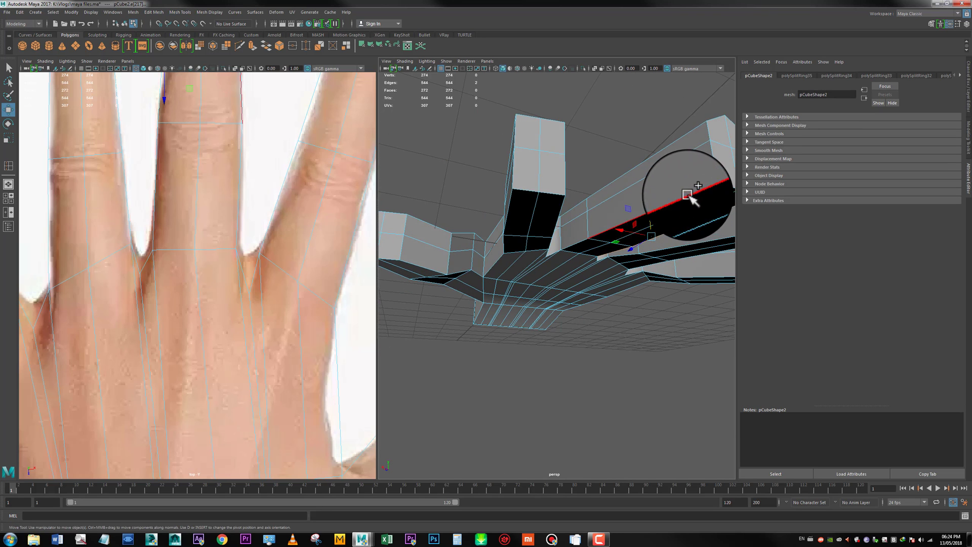
{"action": "left_click", "coordinate": [589, 240], "text": "shift"}
{"action": "left_click", "coordinate": [634, 204], "text": "shift"}
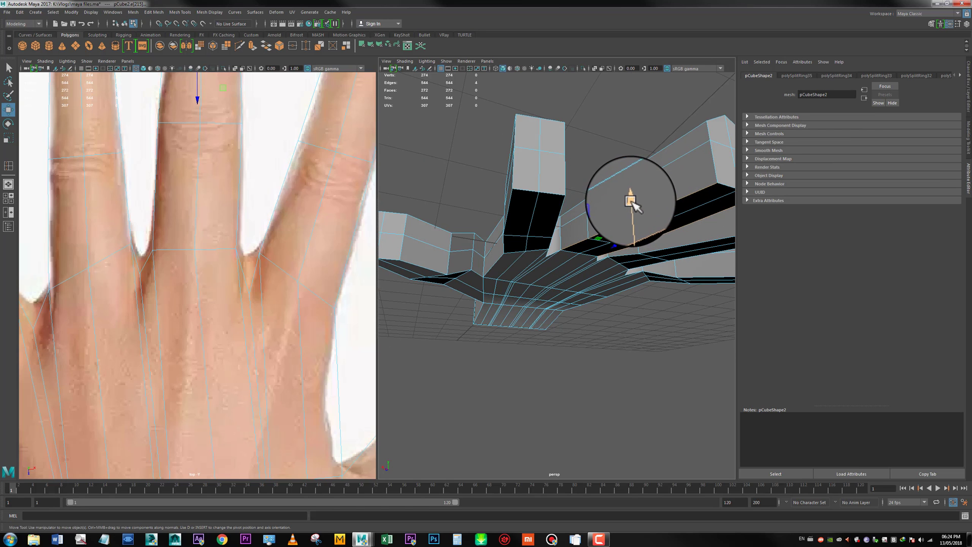
{"action": "left_click_drag", "start_coordinate": [630, 202], "coordinate": [560, 220], "text": "alt"}
{"action": "left_click_drag", "start_coordinate": [553, 262], "coordinate": [546, 216], "text": "alt"}
{"action": "left_click", "coordinate": [574, 247]}
{"action": "left_click", "coordinate": [547, 216]}
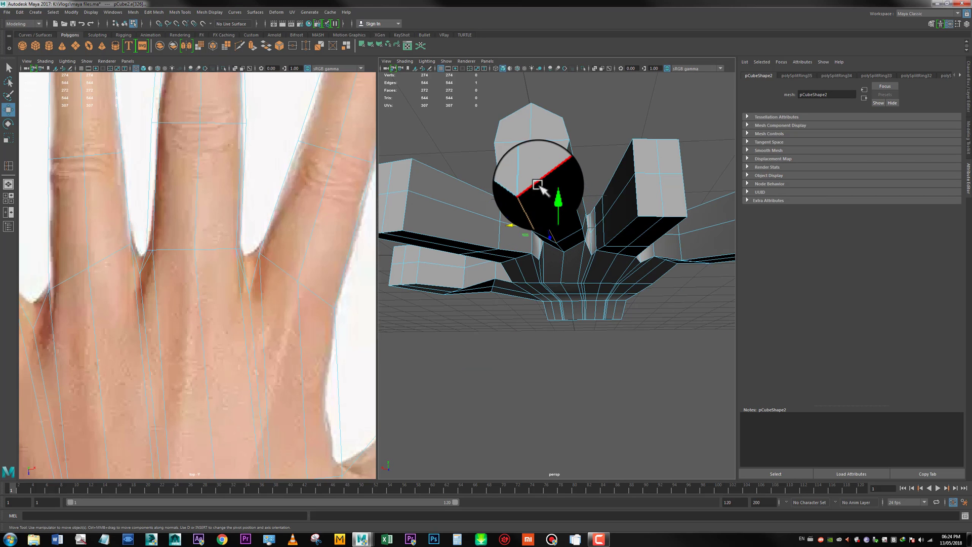
Move the ring finger's upper and lower corner edges toward mid-height to round its square cross-section.
{"action": "left_click_drag", "start_coordinate": [621, 178], "coordinate": [580, 203], "text": "alt"}
{"action": "left_click", "coordinate": [566, 238]}
{"action": "left_click_drag", "start_coordinate": [557, 249], "coordinate": [658, 248], "text": "alt"}
{"action": "left_click", "coordinate": [631, 244], "text": "shift"}
{"action": "left_click", "coordinate": [636, 253], "text": "shift"}
{"action": "key", "text": "r"}
{"action": "key", "text": "w"}
{"action": "left_click_drag", "start_coordinate": [716, 339], "coordinate": [624, 183], "text": "ctrl"}
{"action": "key", "text": "q"}
{"action": "left_click", "coordinate": [620, 213]}
{"action": "left_click", "coordinate": [624, 210], "text": "shift"}
{"action": "key", "text": "w"}
Push the ring finger's side edges outward and adjust its lower edges to even out the rounded profile.
{"action": "left_click", "coordinate": [630, 218]}
{"action": "left_click_drag", "start_coordinate": [624, 243], "coordinate": [626, 198], "text": "alt"}
{"action": "left_click", "coordinate": [635, 244], "text": "shift"}
{"action": "left_click_drag", "start_coordinate": [617, 203], "coordinate": [639, 195], "text": "alt"}
{"action": "left_click", "coordinate": [639, 193]}
{"action": "left_click", "coordinate": [633, 194]}
{"action": "left_click", "coordinate": [606, 235], "text": "shift"}
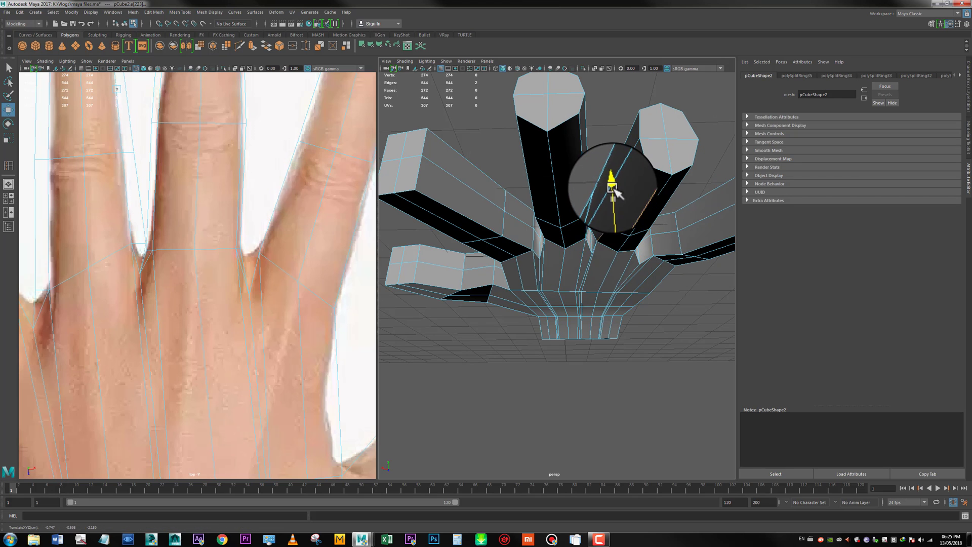
Reposition the little finger's lengthwise corner and side edges to give it a rounded cross-section.
{"action": "left_click_drag", "start_coordinate": [673, 196], "coordinate": [627, 243], "text": "alt"}
{"action": "left_click", "coordinate": [591, 261], "text": "shift"}
{"action": "left_click", "coordinate": [599, 232], "text": "shift"}
{"action": "key", "text": "q"}
{"action": "left_click", "coordinate": [611, 237]}
{"action": "key", "text": "w"}
{"action": "left_click", "coordinate": [602, 233]}
{"action": "left_click_drag", "start_coordinate": [602, 243], "coordinate": [614, 224]}
{"action": "left_click", "coordinate": [626, 239]}
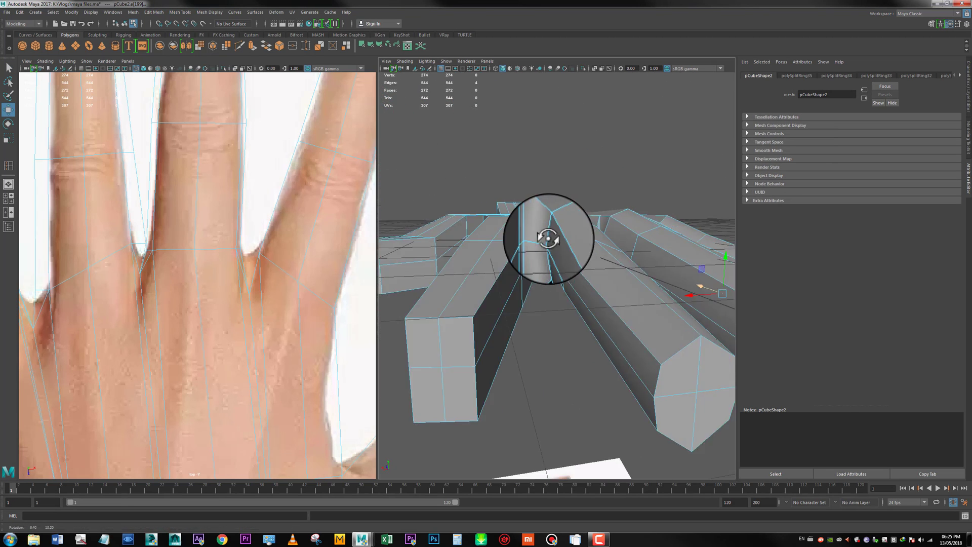
Select the index finger's upper and lower corner edges and shift them toward mid-height to round the finger.
{"action": "left_click", "coordinate": [506, 271]}
{"action": "left_click_drag", "start_coordinate": [526, 283], "coordinate": [540, 203], "text": "alt"}
{"action": "left_click", "coordinate": [610, 317], "text": "shift"}
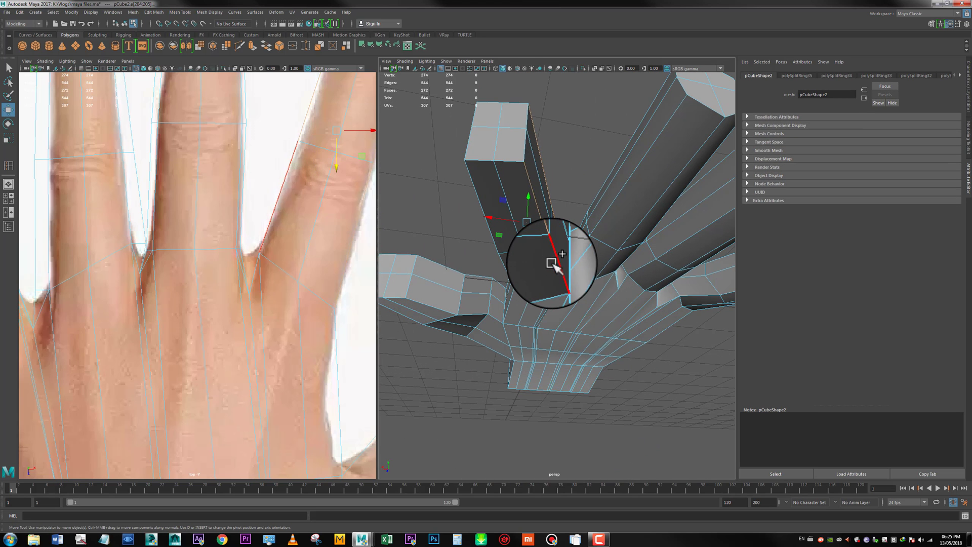
{"action": "left_click_drag", "start_coordinate": [537, 264], "coordinate": [532, 258], "text": "alt"}
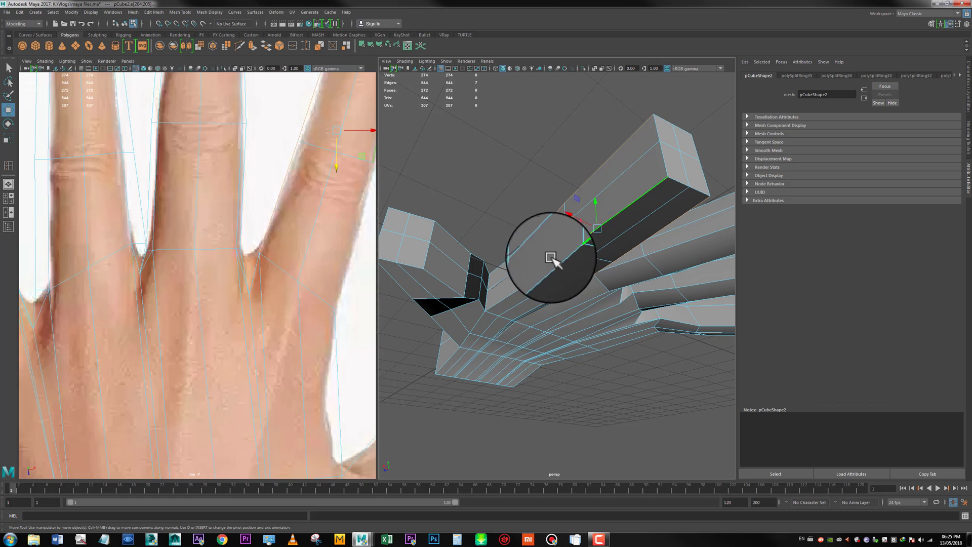
{"action": "left_click_drag", "start_coordinate": [578, 279], "coordinate": [562, 268], "text": "alt"}
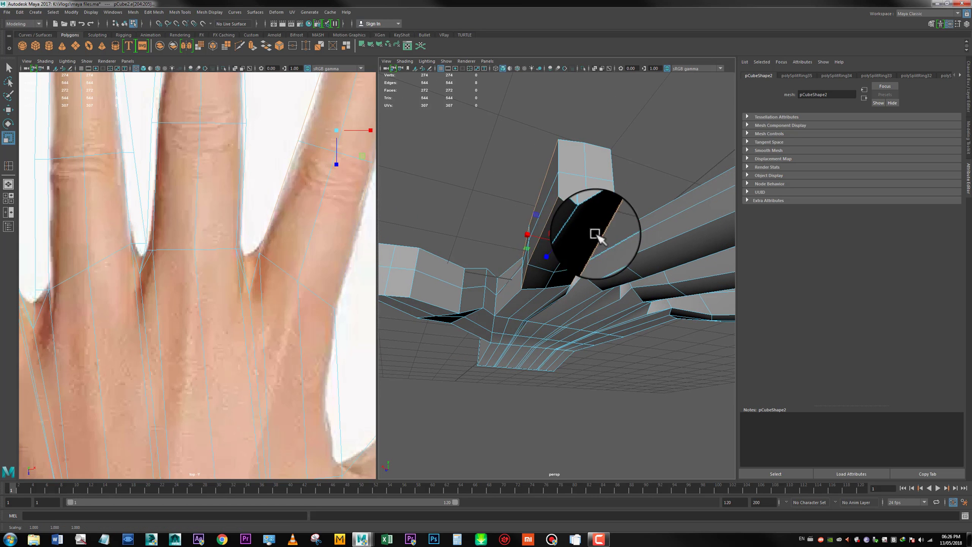
{"action": "left_click_drag", "start_coordinate": [593, 234], "coordinate": [543, 226], "text": "alt"}
{"action": "key", "text": "w"}
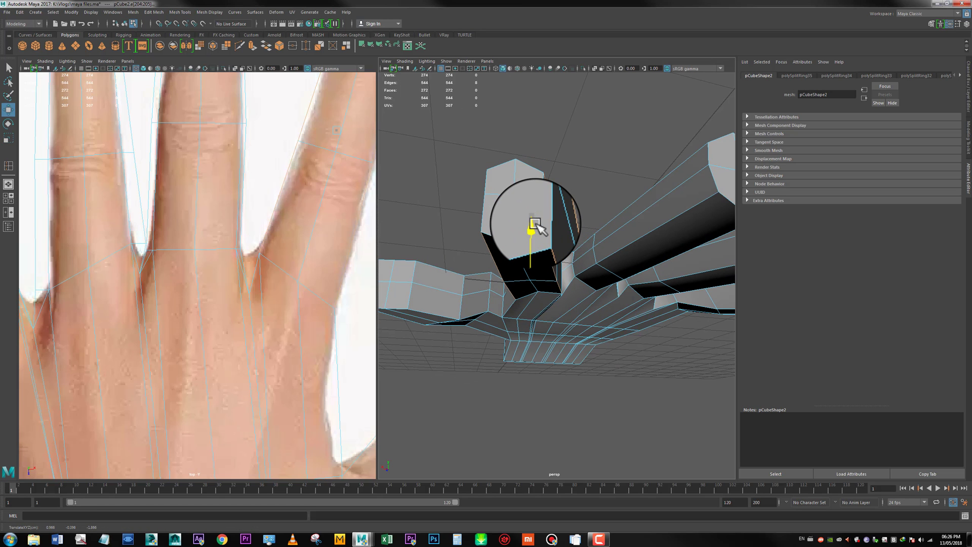
{"action": "left_click", "coordinate": [574, 191]}
Move the index finger's side edges outward to complete its rounded cross-section.
{"action": "left_click_drag", "start_coordinate": [533, 223], "coordinate": [646, 314], "text": "alt"}
{"action": "left_click", "coordinate": [485, 269]}
{"action": "left_click", "coordinate": [639, 316]}
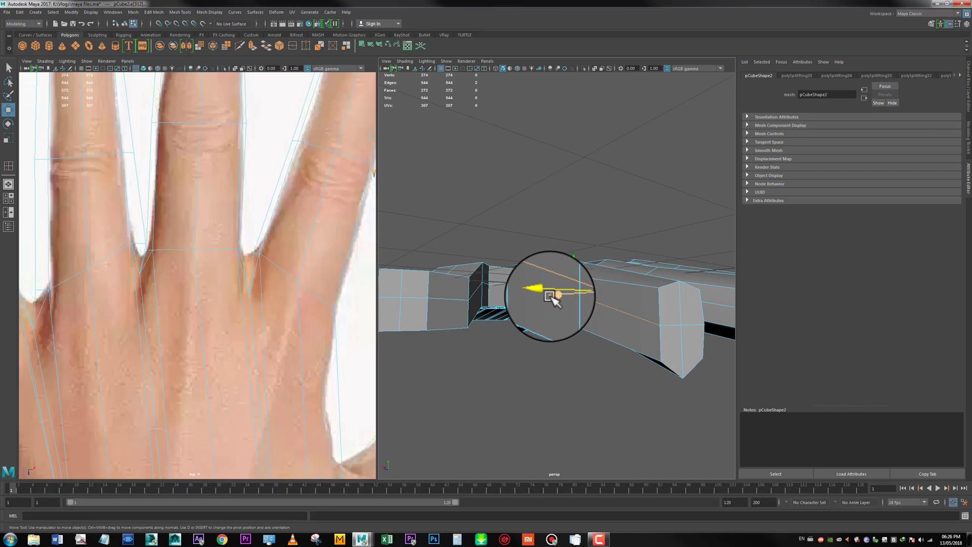
{"action": "left_click_drag", "start_coordinate": [552, 297], "coordinate": [551, 319], "text": "alt"}
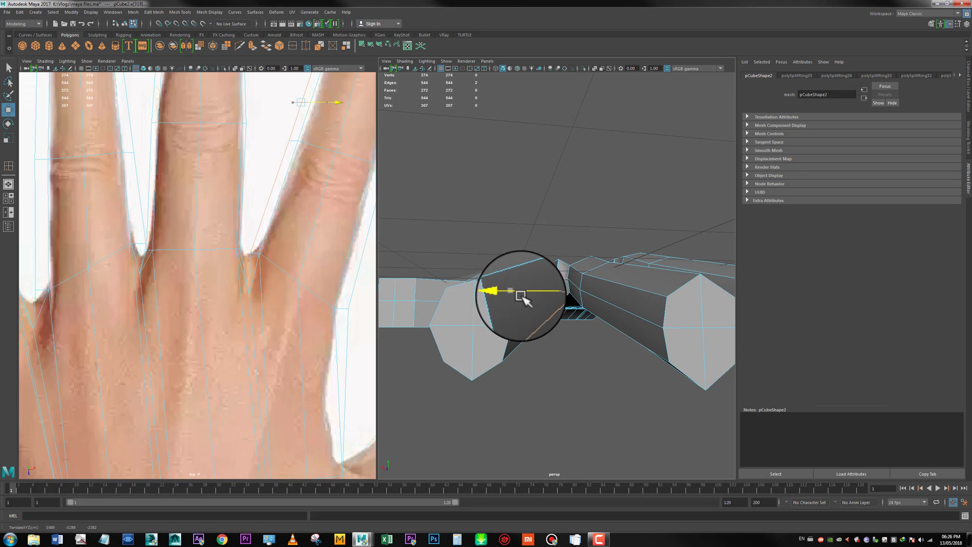
Move the thumb's lengthwise edges to turn its square cross-section into a rounded one.
{"action": "left_click_drag", "start_coordinate": [530, 297], "coordinate": [562, 304], "text": "alt"}
{"action": "left_click", "coordinate": [557, 300]}
{"action": "left_click", "coordinate": [614, 275], "text": "shift"}
{"action": "left_click_drag", "start_coordinate": [582, 268], "coordinate": [502, 337], "text": "alt"}
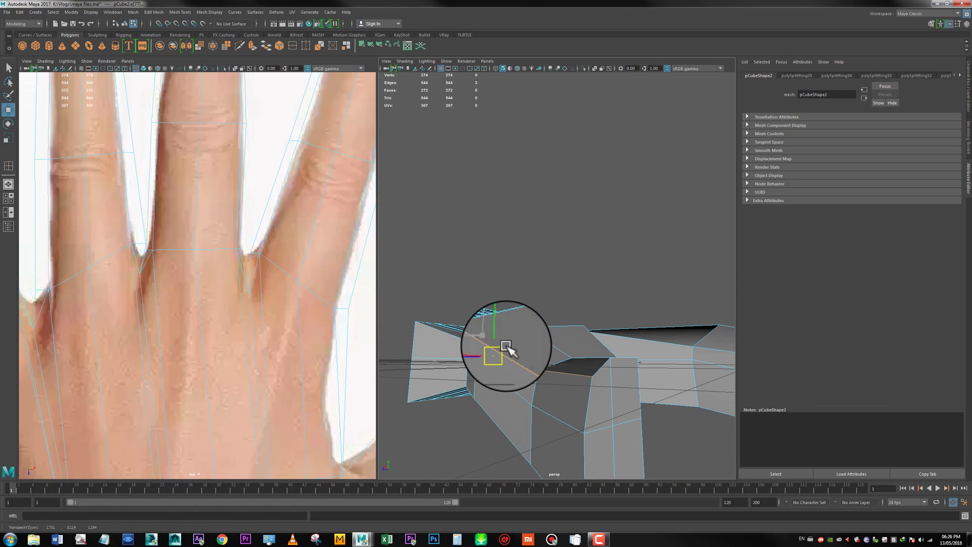
{"action": "left_click", "coordinate": [551, 413]}
{"action": "left_click", "coordinate": [499, 374], "text": "shift"}
{"action": "left_click_drag", "start_coordinate": [482, 382], "coordinate": [540, 362], "text": "alt"}
{"action": "left_click", "coordinate": [473, 359], "text": "shift"}
{"action": "left_click", "coordinate": [521, 379], "text": "shift"}
{"action": "middle_click_drag", "start_coordinate": [540, 360], "coordinate": [562, 353], "text": "alt"}
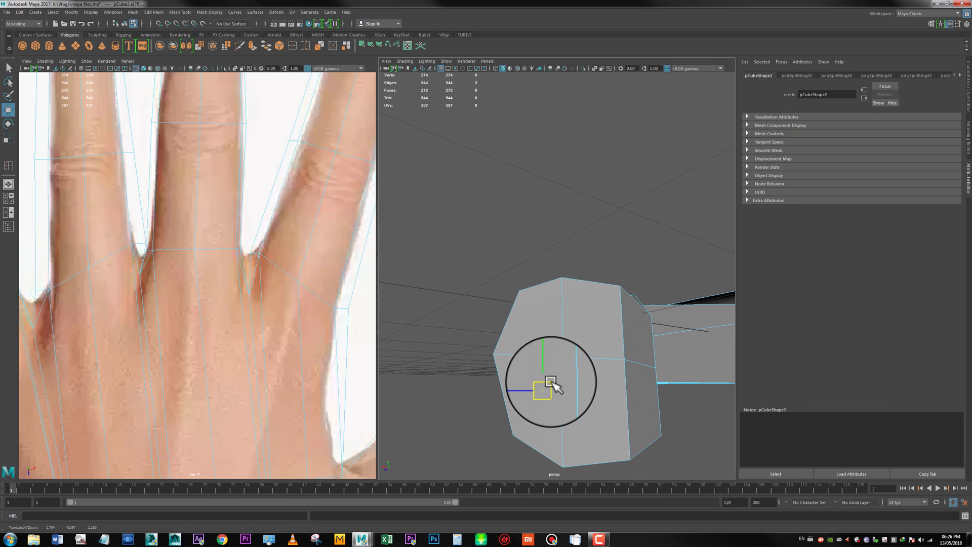
Switch to vertex selection and move the vertex at the base of the thumb to smooth its join with the palm.
{"action": "left_click_drag", "start_coordinate": [566, 377], "coordinate": [597, 263], "text": "alt"}
{"action": "left_click_drag", "start_coordinate": [608, 314], "coordinate": [622, 343], "text": "alt"}
{"action": "key", "text": "F9"}
{"action": "left_click", "coordinate": [676, 318]}
{"action": "middle_click_drag", "start_coordinate": [622, 342], "coordinate": [512, 325], "text": "alt"}
{"action": "left_click_drag", "start_coordinate": [556, 241], "coordinate": [561, 232]}
{"action": "scroll", "coordinate": [557, 324], "scroll_direction": "down", "scroll_amount": 5}
Select the two edges on the thumb side of the palm near the wrist and move them to reshape the palm's side.
{"action": "left_click_drag", "start_coordinate": [561, 324], "coordinate": [507, 348], "text": "alt"}
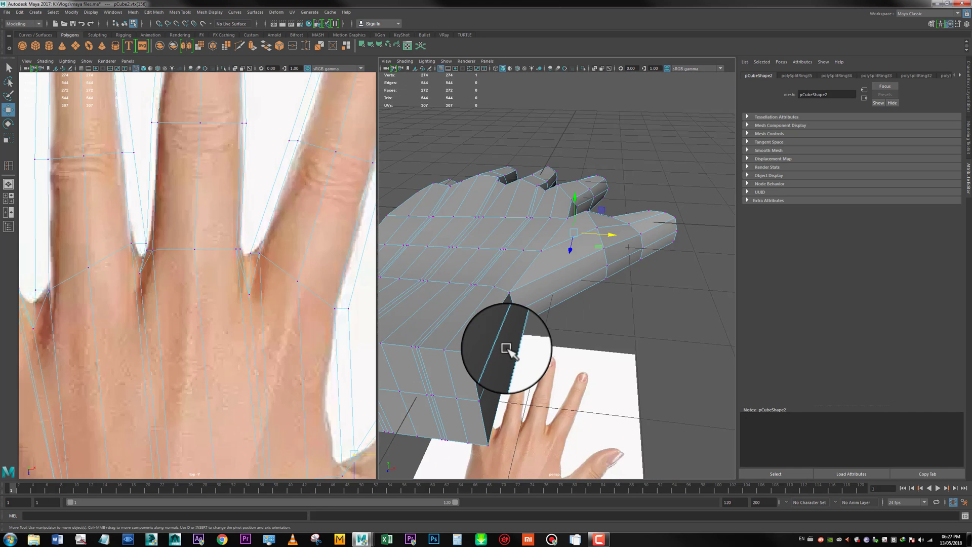
{"action": "right_click_drag", "start_coordinate": [495, 319], "coordinate": [493, 293]}
{"action": "left_click", "coordinate": [494, 308]}
{"action": "left_click_drag", "start_coordinate": [519, 330], "coordinate": [531, 316], "text": "alt"}
{"action": "left_click", "coordinate": [485, 307], "text": "shift"}
{"action": "mouse_move", "coordinate": [498, 221]}
{"action": "left_mouse_down"}
{"action": "mouse_move", "coordinate": [500, 234]}
{"action": "mouse_move", "coordinate": [499, 220]}
{"action": "left_mouse_up"}
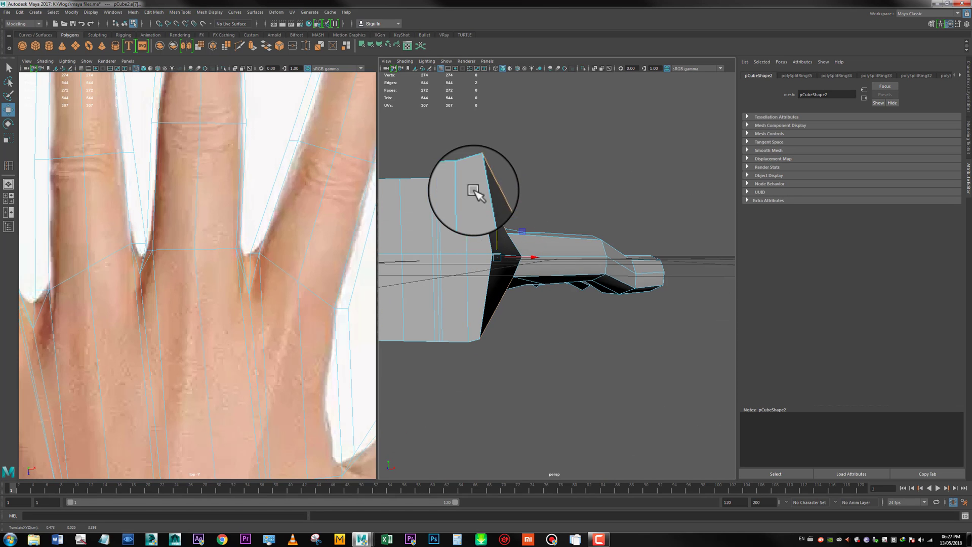
Adjust the side edges of the palm near the wrist and check the hand's shape in smooth preview.
{"action": "left_click_drag", "start_coordinate": [463, 159], "coordinate": [699, 290]}
{"action": "middle_click_drag", "start_coordinate": [699, 290], "coordinate": [708, 292], "text": "alt"}
{"action": "left_click_drag", "start_coordinate": [709, 292], "coordinate": [601, 263], "text": "alt"}
{"action": "key", "text": "3"}
{"action": "key", "text": "a"}
{"action": "key", "text": "1"}
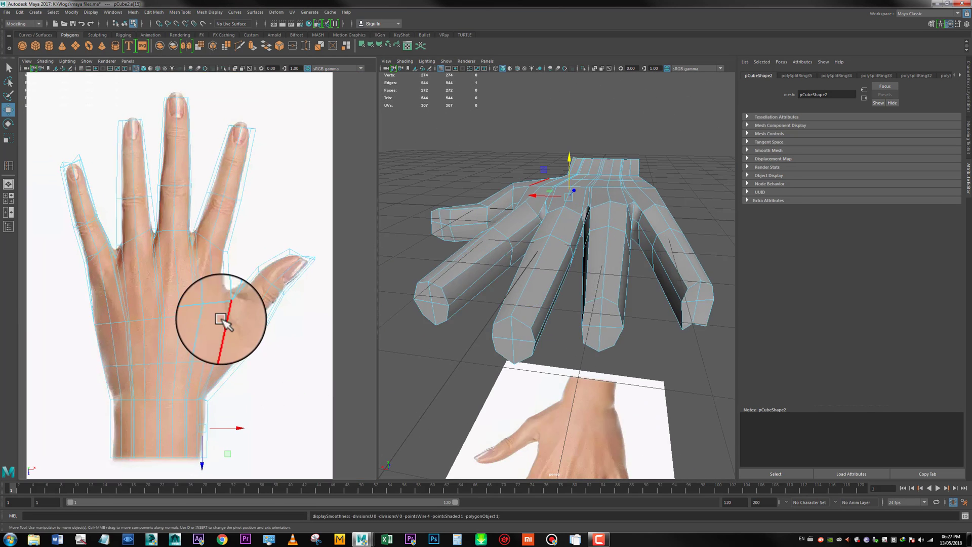
Switch to vertex selection and move the vertices at the base of the index finger to fit the top-view photo.
{"action": "key", "text": "F9"}
{"action": "left_click_drag", "start_coordinate": [221, 245], "coordinate": [237, 263]}
{"action": "scroll", "coordinate": [248, 271], "scroll_direction": "up", "scroll_amount": 3}
{"action": "middle_click_drag", "start_coordinate": [247, 241], "coordinate": [264, 334], "text": "alt"}
{"action": "scroll", "coordinate": [253, 269], "scroll_direction": "up", "scroll_amount": 3}
{"action": "left_click_drag", "start_coordinate": [286, 260], "coordinate": [256, 263]}
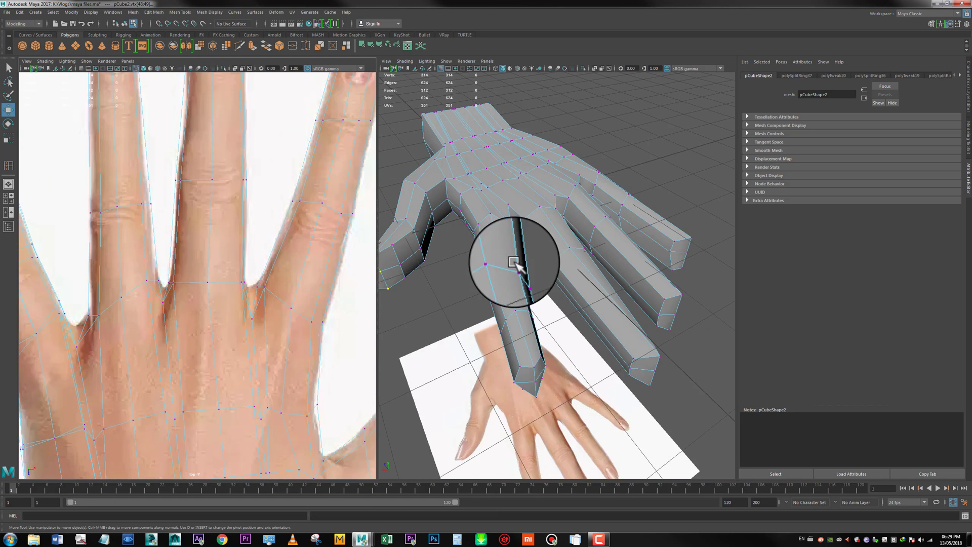
Check the smoothed hand, return to the low-poly display and cut a connecting edge between the close palm loops below the index finger with Multi-Cut.
{"action": "left_click_drag", "start_coordinate": [565, 254], "coordinate": [569, 300], "text": "alt"}
{"action": "key", "text": "3"}
{"action": "left_click", "coordinate": [598, 210]}
{"action": "left_click_drag", "start_coordinate": [599, 210], "coordinate": [554, 324], "text": "alt"}
{"action": "key", "text": "1"}
{"action": "key", "text": "ctrl+shift+x"}
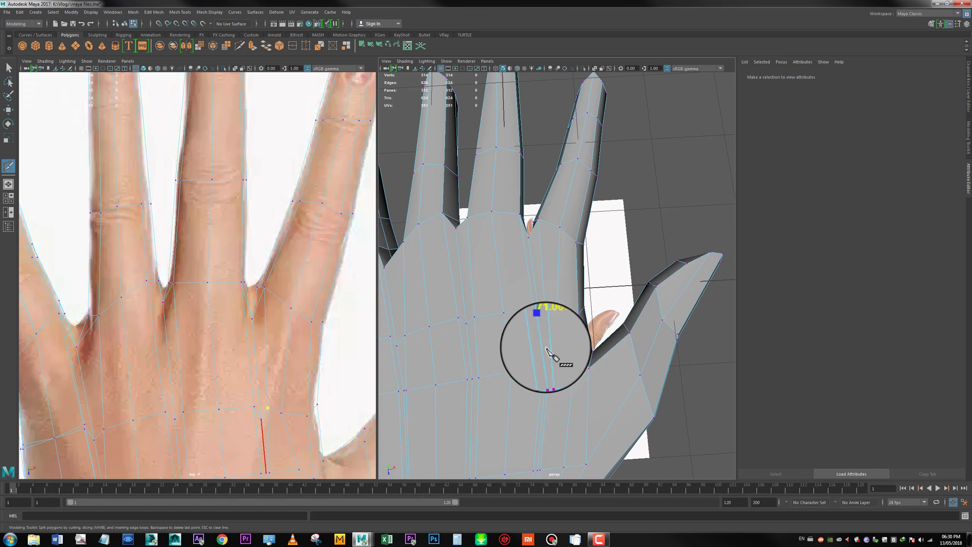
{"action": "left_click", "coordinate": [551, 365]}
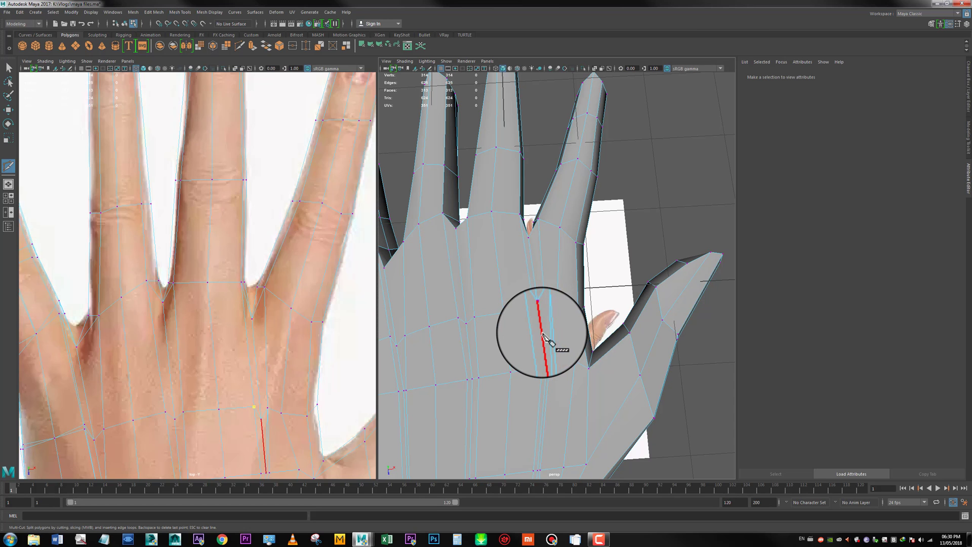
Select the redundant lengthwise edge loop on the palm below the index finger and delete it.
{"action": "double_click", "coordinate": [544, 342]}
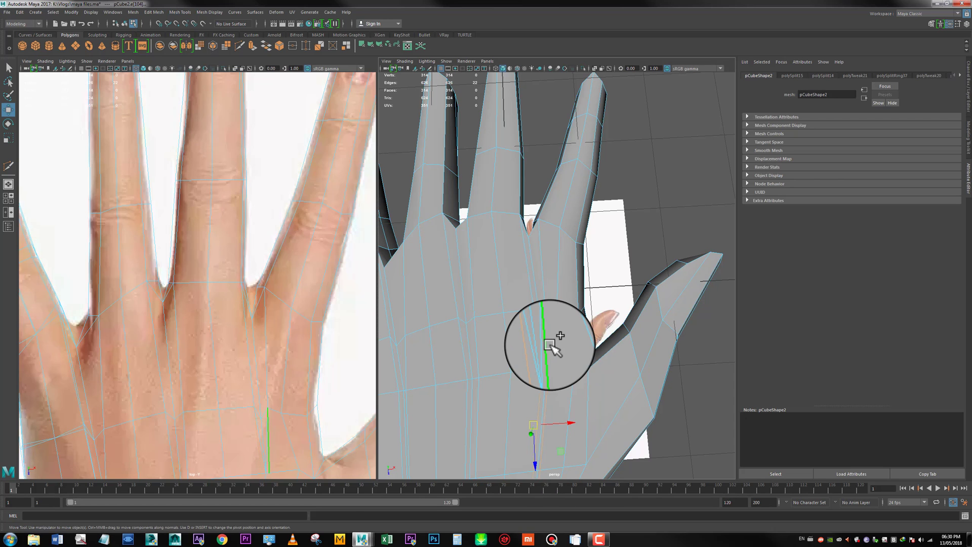
{"action": "right_click", "coordinate": [551, 346], "text": "shift"}
{"action": "left_click", "coordinate": [519, 356]}
{"action": "scroll", "coordinate": [473, 351], "scroll_direction": "up", "scroll_amount": 4}
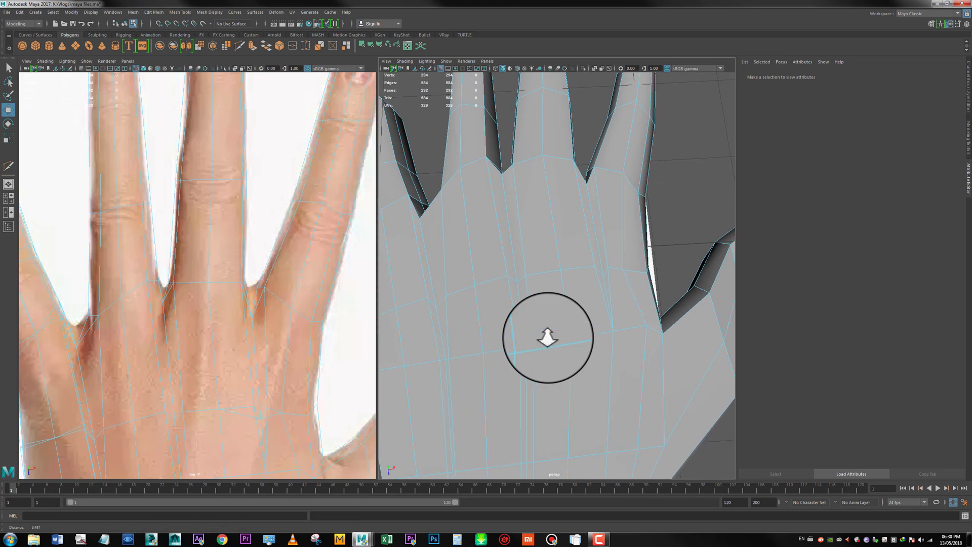
Cut a connecting edge between the close palm loops below the middle finger and delete the redundant edge loop beside it.
{"action": "key", "text": "ctrl+shift+x"}
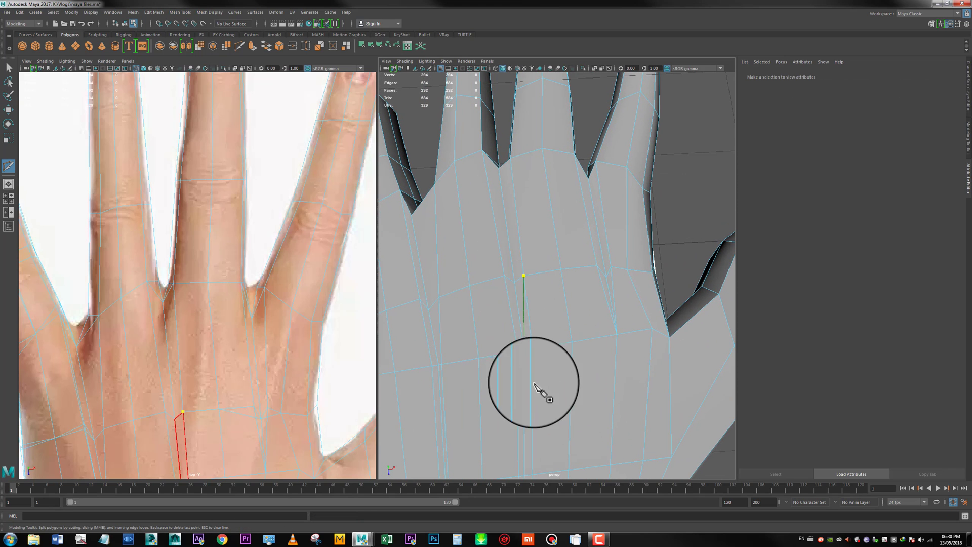
{"action": "left_click", "coordinate": [535, 388]}
{"action": "key", "text": "w"}
{"action": "right_click", "coordinate": [514, 324], "text": "shift"}
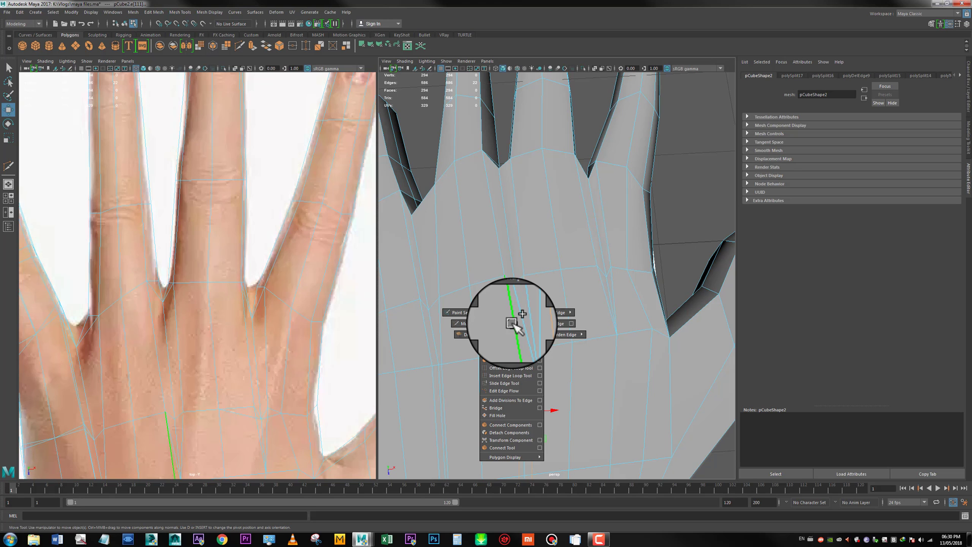
{"action": "middle_click_drag", "start_coordinate": [479, 325], "coordinate": [544, 312], "text": "alt"}
{"action": "scroll", "coordinate": [545, 314], "scroll_direction": "down", "scroll_amount": 3}
{"action": "right_click_drag", "start_coordinate": [545, 317], "coordinate": [512, 318], "text": "shift"}
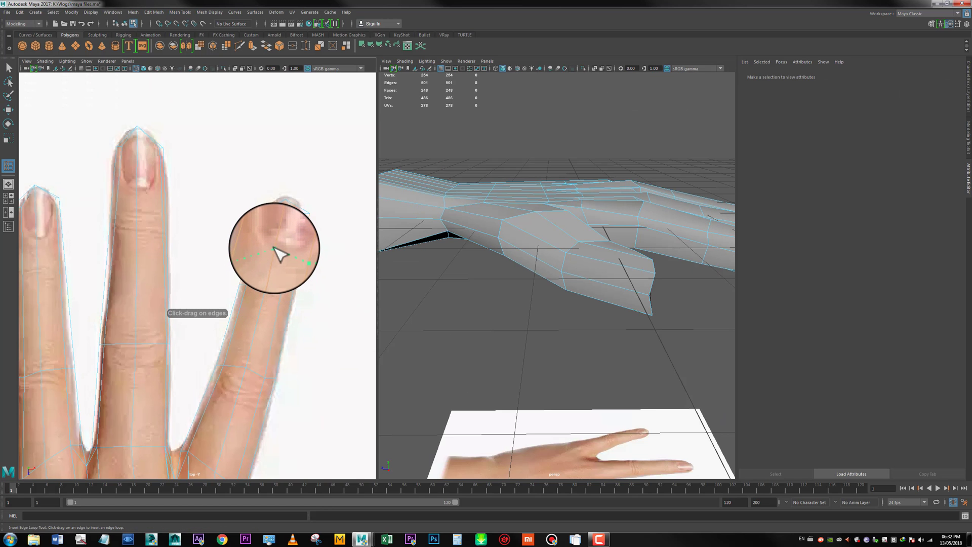
Insert edge loops across the index, middle and ring fingers just below the nails, following the photo.
{"action": "left_click", "coordinate": [278, 253]}
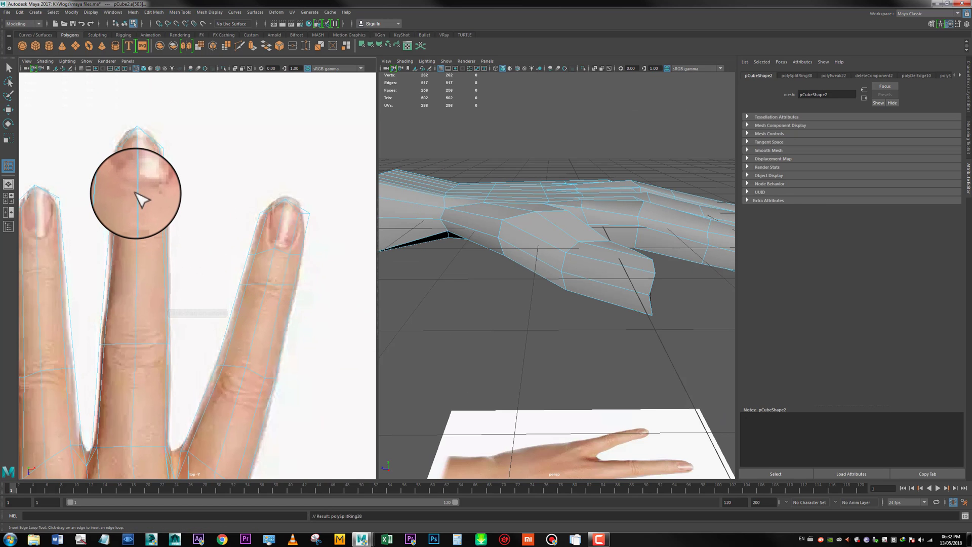
{"action": "left_click", "coordinate": [138, 192]}
{"action": "middle_click_drag", "start_coordinate": [135, 206], "coordinate": [248, 247], "text": "alt"}
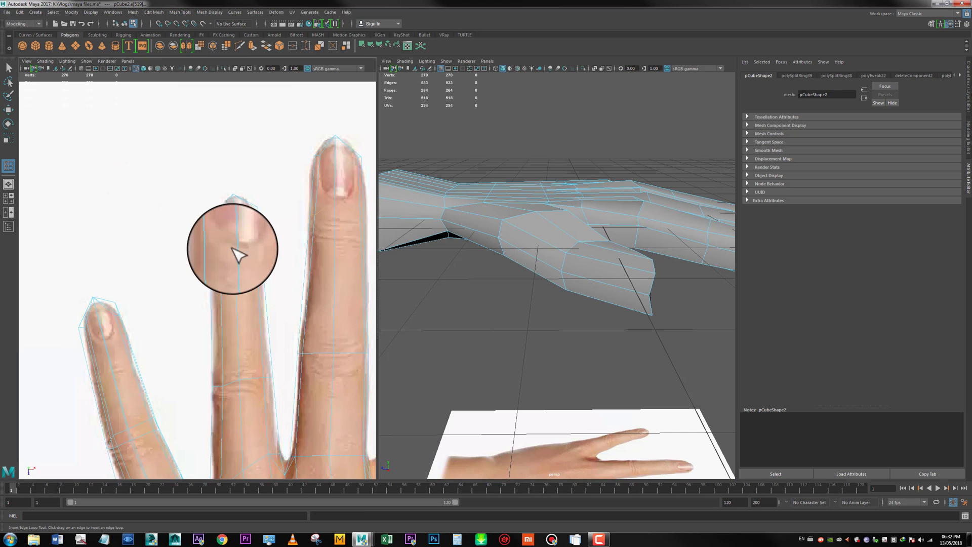
{"action": "left_click", "coordinate": [234, 250]}
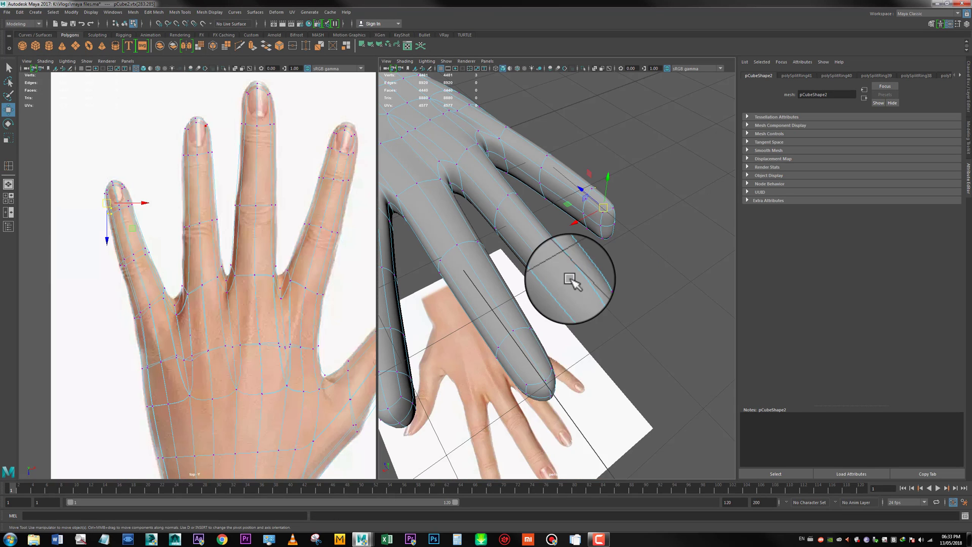
Switch to face selection and select the pairs of upper faces at the fingertips where the nails sit.
{"action": "left_click", "coordinate": [572, 272]}
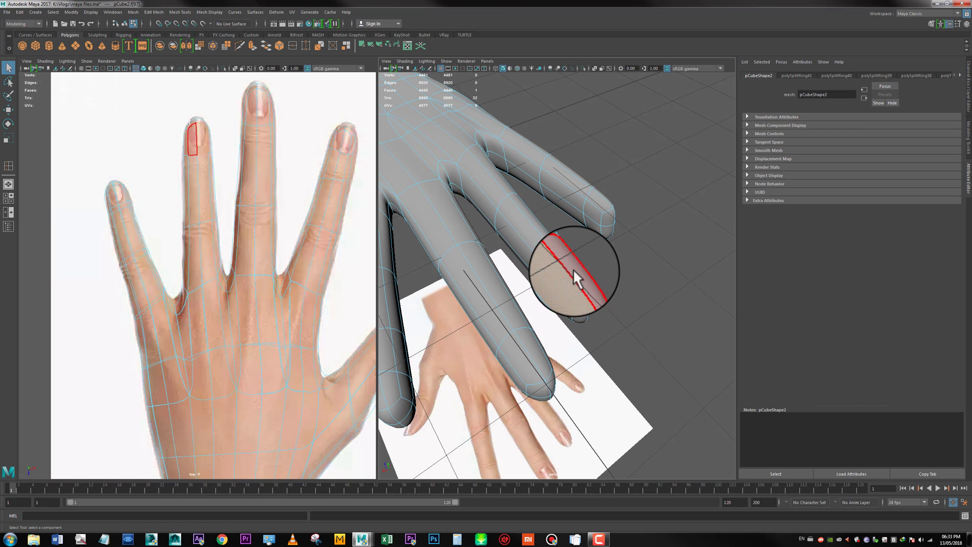
{"action": "left_click", "coordinate": [573, 270], "text": "shift"}
{"action": "left_click", "coordinate": [524, 359], "text": "shift"}
{"action": "left_click", "coordinate": [538, 341], "text": "shift"}
{"action": "left_click", "coordinate": [597, 200], "text": "shift"}
{"action": "mouse_move", "coordinate": [604, 232]}
{"action": "left_mouse_down", "text": "alt"}
{"action": "mouse_move", "coordinate": [569, 242]}
{"action": "mouse_move", "coordinate": [604, 239]}
{"action": "left_mouse_up", "text": "alt"}
{"action": "left_click", "coordinate": [604, 239], "text": "shift"}
{"action": "left_click_drag", "start_coordinate": [531, 292], "coordinate": [528, 344], "text": "alt"}
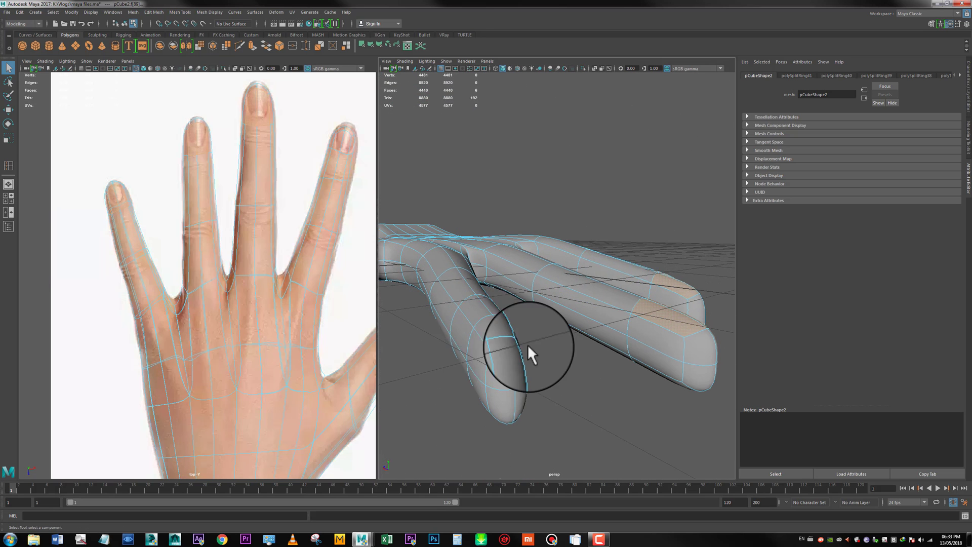
{"action": "left_click", "coordinate": [488, 328], "text": "shift"}
Extrude the selected nail faces and scale them inward to form the nail outlines.
{"action": "right_click_drag", "start_coordinate": [501, 324], "coordinate": [502, 343], "text": "shift"}
{"action": "left_click_drag", "start_coordinate": [516, 354], "coordinate": [517, 374], "text": "alt"}
{"action": "middle_click_drag", "start_coordinate": [689, 351], "coordinate": [512, 276], "text": "alt"}
{"action": "right_click_drag", "start_coordinate": [512, 276], "coordinate": [599, 336], "text": "alt"}
{"action": "key", "text": "1"}
{"action": "middle_click_drag", "start_coordinate": [595, 349], "coordinate": [600, 349], "text": "alt"}
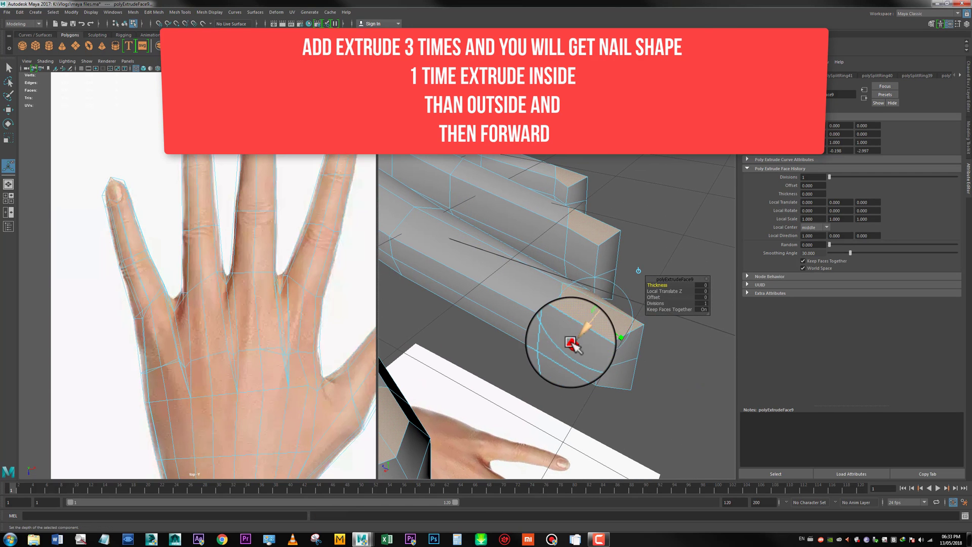
{"action": "left_click", "coordinate": [571, 343]}
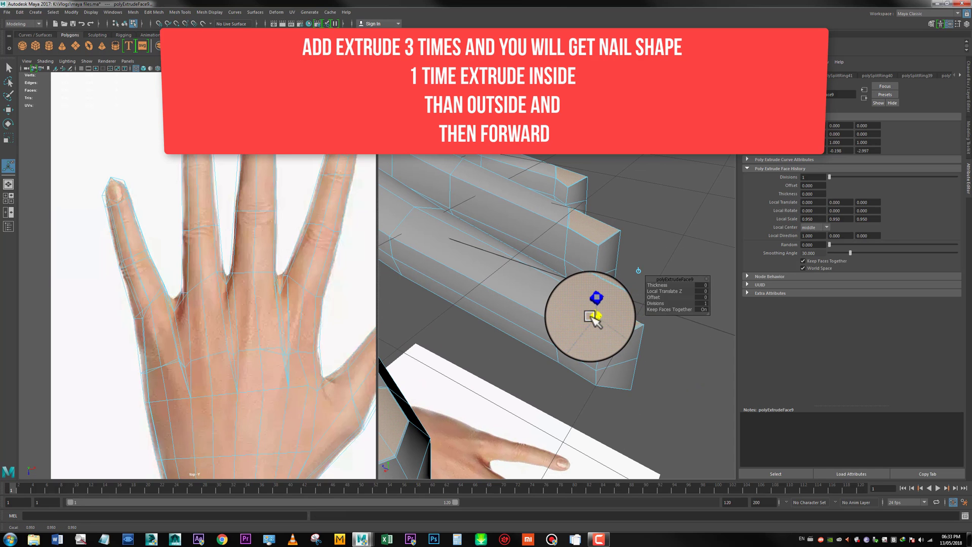
{"action": "left_click_drag", "start_coordinate": [593, 317], "coordinate": [577, 346]}
Extrude the inset nail faces again and move them slightly down into the fingertips.
{"action": "right_click_drag", "start_coordinate": [601, 324], "coordinate": [601, 340], "text": "shift"}
{"action": "key", "text": "w"}
{"action": "left_click_drag", "start_coordinate": [545, 220], "coordinate": [545, 223]}
Extrude the nail faces outward and forward past the fingertips to form the nails, then check them in smooth preview.
{"action": "key", "text": "g"}
{"action": "key", "text": "w"}
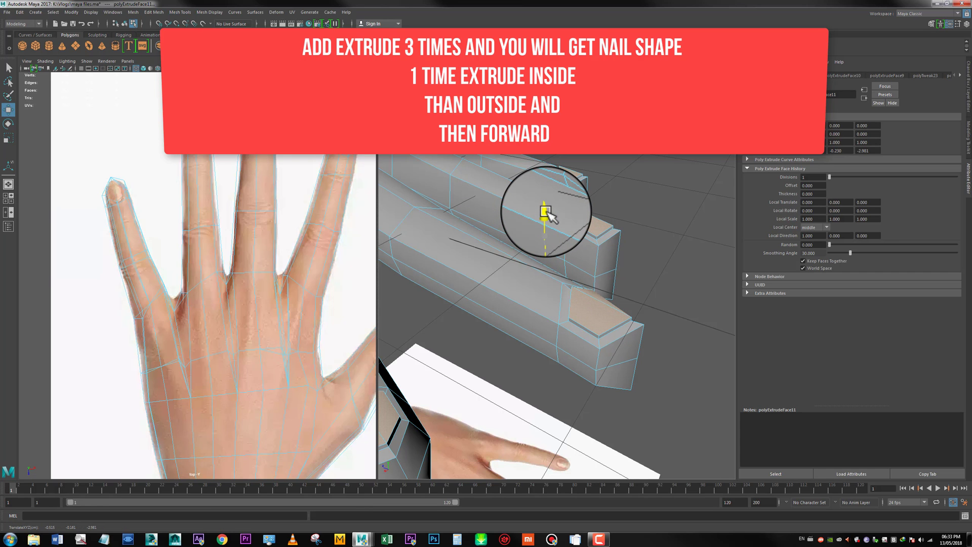
{"action": "key", "text": "w"}
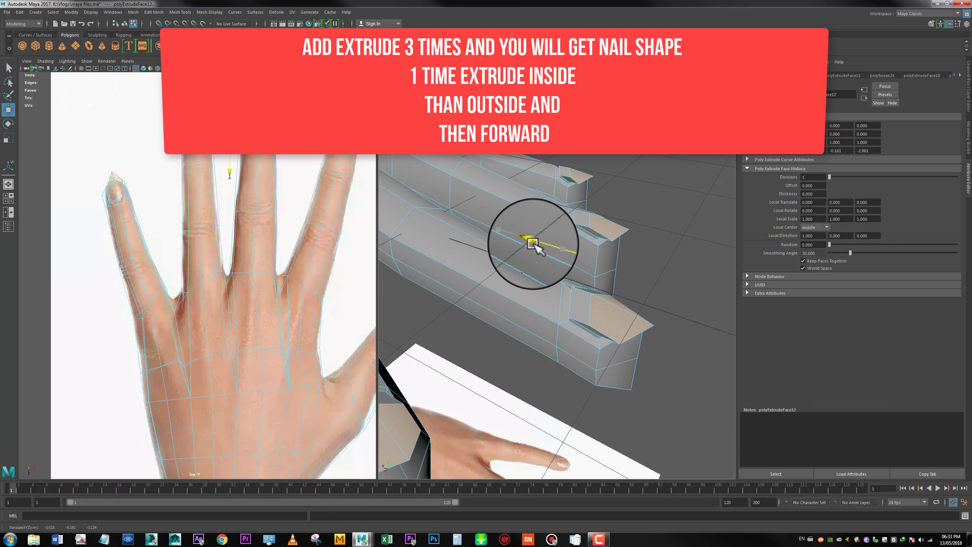
{"action": "left_click_drag", "start_coordinate": [535, 245], "coordinate": [701, 272], "text": "alt"}
{"action": "key", "text": "3"}
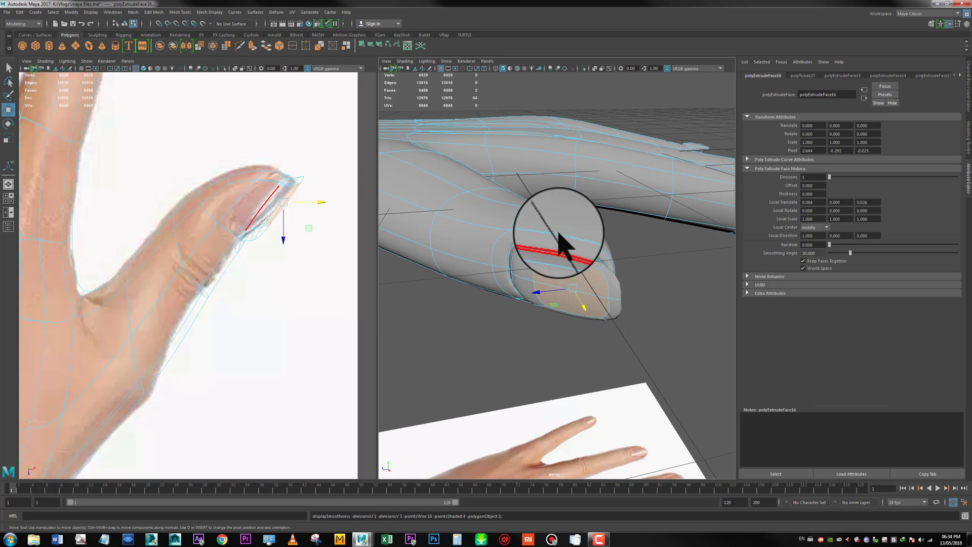
Return the hand to low-poly display with vertex selection and move a vertex on the side of the little finger.
{"action": "right_click_drag", "start_coordinate": [560, 243], "coordinate": [577, 230]}
{"action": "left_click_drag", "start_coordinate": [646, 316], "coordinate": [610, 210], "text": "alt"}
{"action": "middle_click_drag", "start_coordinate": [609, 211], "coordinate": [548, 241], "text": "alt"}
{"action": "left_click_drag", "start_coordinate": [548, 241], "coordinate": [607, 278], "text": "alt"}
{"action": "left_click", "coordinate": [567, 281]}
{"action": "key", "text": "1"}
{"action": "right_click_drag", "start_coordinate": [610, 277], "coordinate": [587, 267]}
{"action": "left_click", "coordinate": [599, 269]}
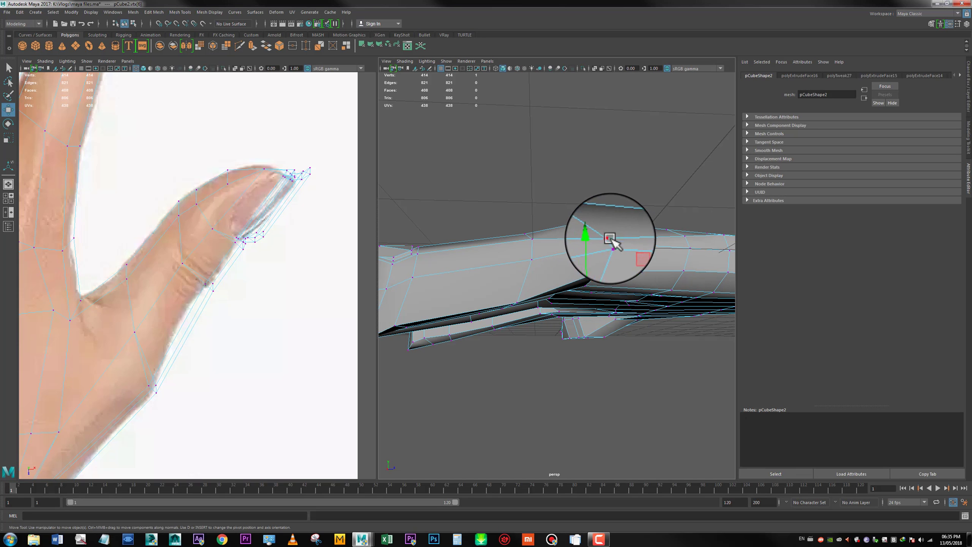
Select the two underside vertices at the little finger's tip and raise them to slim the fingertip.
{"action": "left_click_drag", "start_coordinate": [599, 229], "coordinate": [614, 205], "text": "alt"}
{"action": "left_click", "coordinate": [582, 293]}
{"action": "left_click", "coordinate": [562, 294]}
{"action": "left_click", "coordinate": [546, 318]}
{"action": "left_click_drag", "start_coordinate": [541, 319], "coordinate": [565, 322], "text": "alt"}
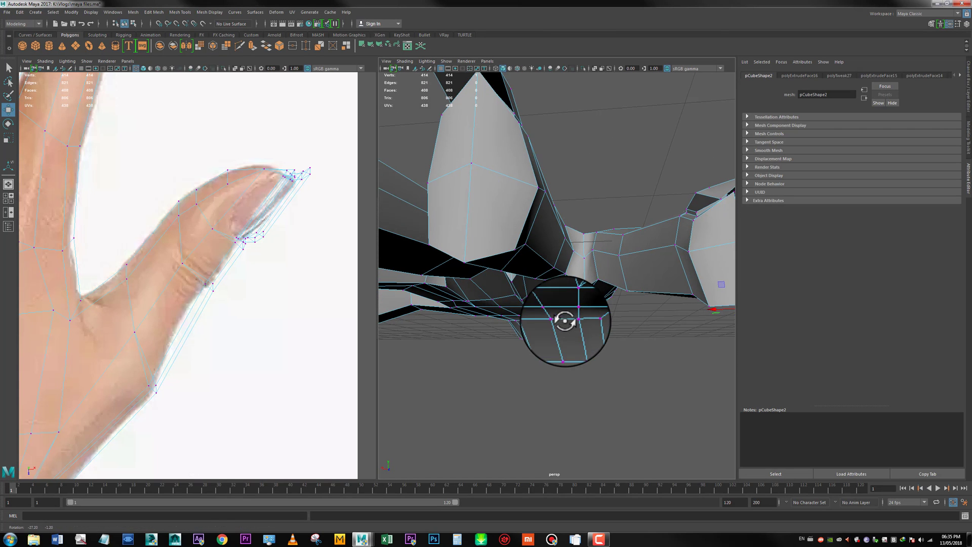
{"action": "middle_click_drag", "start_coordinate": [611, 311], "coordinate": [545, 315], "text": "alt"}
{"action": "left_click_drag", "start_coordinate": [545, 315], "coordinate": [576, 319], "text": "alt"}
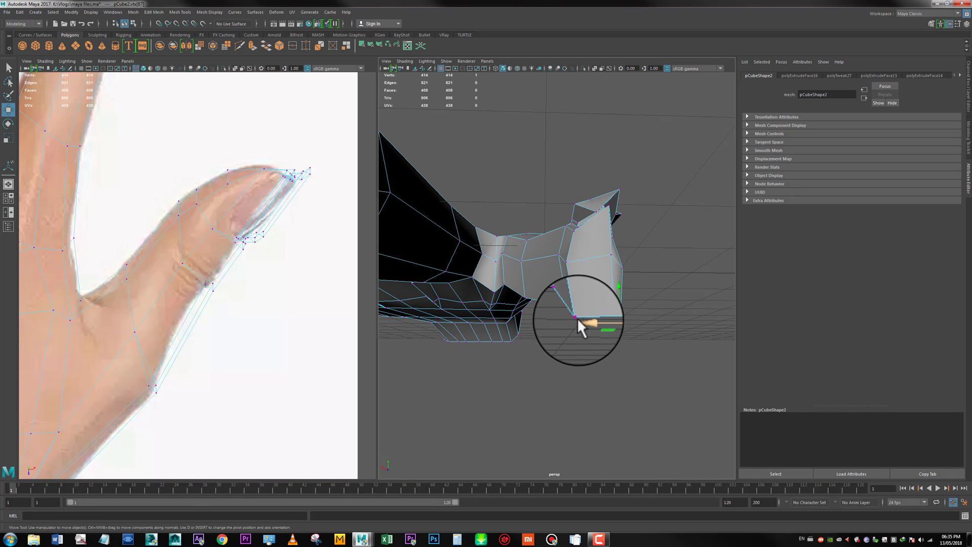
{"action": "key", "text": "q"}
{"action": "left_click", "coordinate": [577, 317], "text": "shift"}
{"action": "key", "text": "w"}
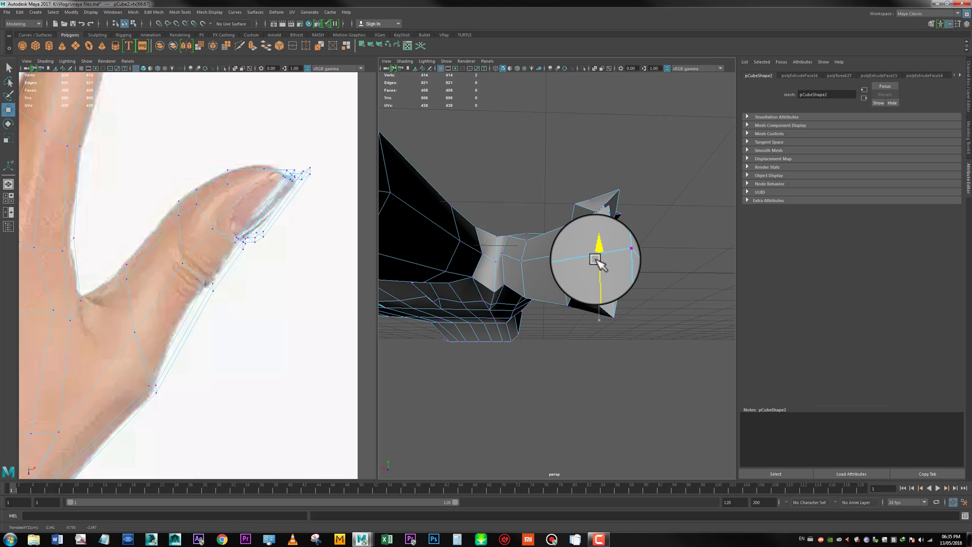
Move the remaining underside vertices at the little finger's tip to round off its end.
{"action": "left_click", "coordinate": [615, 318]}
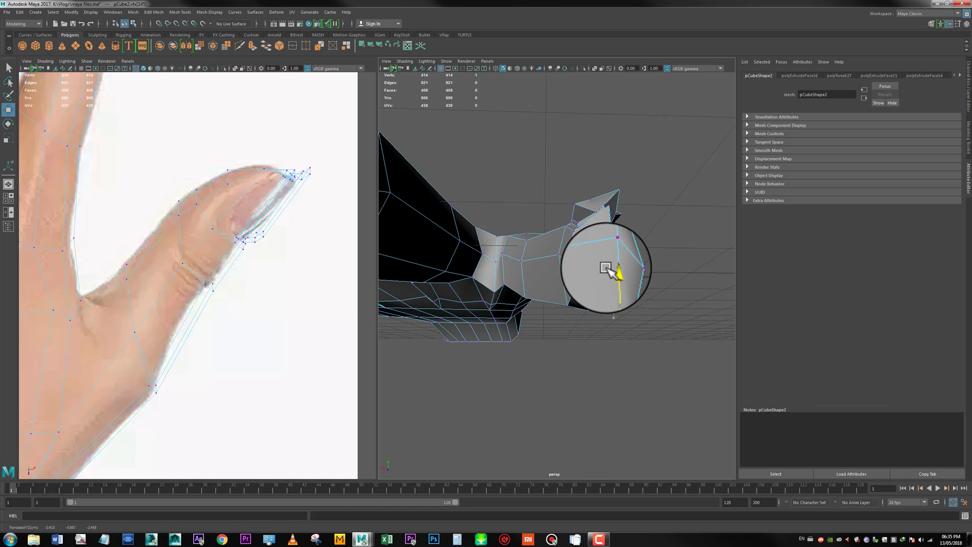
{"action": "left_click_drag", "start_coordinate": [582, 282], "coordinate": [628, 275], "text": "alt"}
{"action": "left_click", "coordinate": [654, 291]}
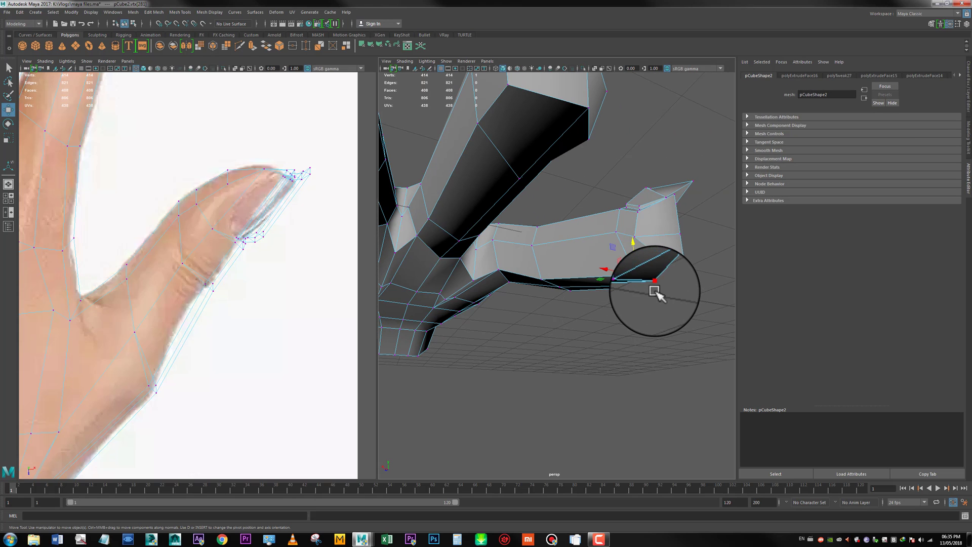
{"action": "left_click_drag", "start_coordinate": [647, 279], "coordinate": [633, 273]}
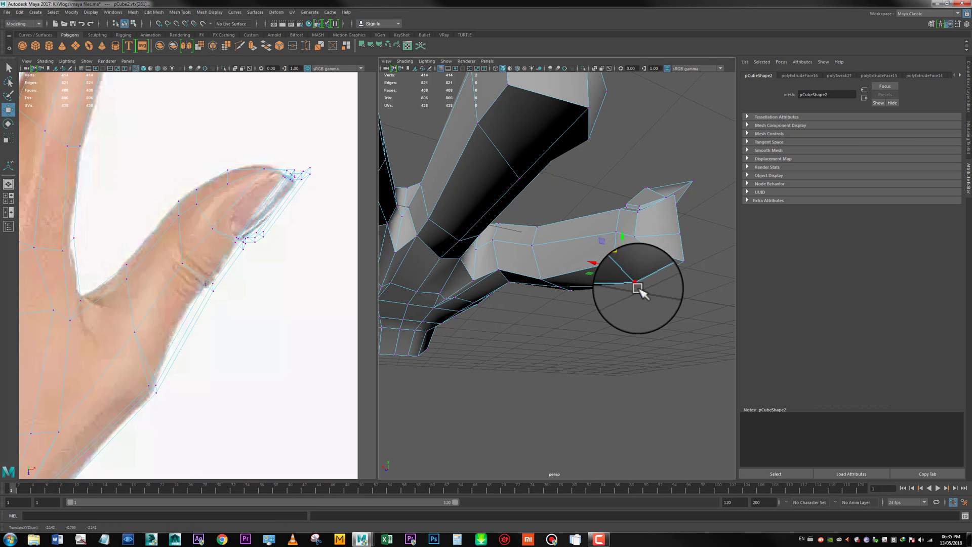
{"action": "left_click", "coordinate": [634, 281]}
{"action": "left_click_drag", "start_coordinate": [627, 276], "coordinate": [552, 313], "text": "alt"}
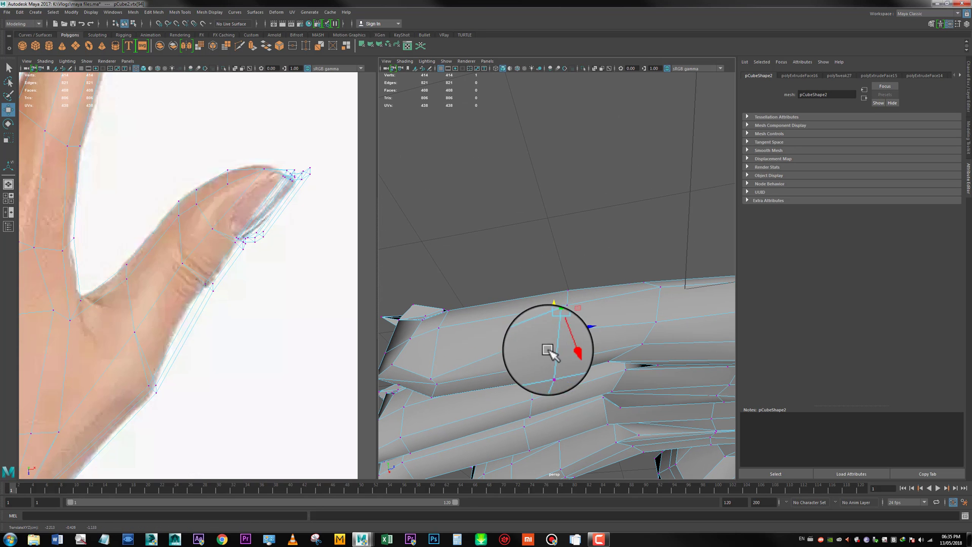
Raise the underside vertices around the little finger's middle section to make the finger thinner.
{"action": "left_click", "coordinate": [550, 364]}
{"action": "left_click_drag", "start_coordinate": [512, 373], "coordinate": [527, 337], "text": "alt"}
{"action": "left_click", "coordinate": [506, 318], "text": "shift"}
{"action": "key", "text": "q"}
{"action": "key", "text": "w"}
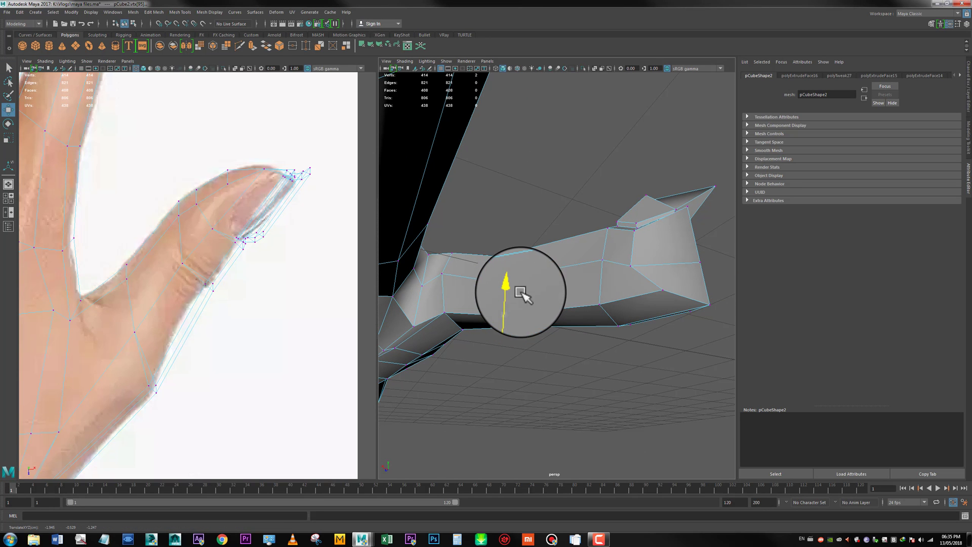
{"action": "left_click_drag", "start_coordinate": [521, 292], "coordinate": [595, 225], "text": "alt"}
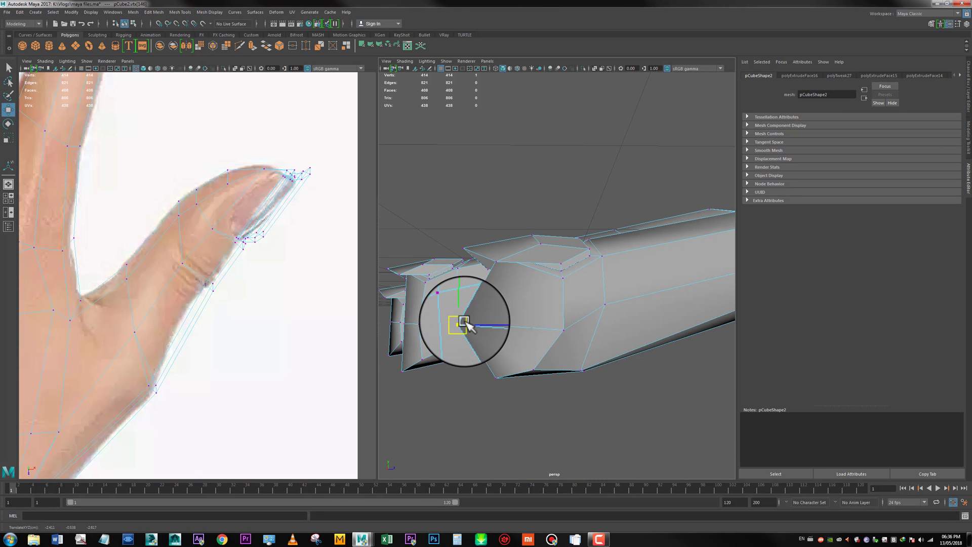
Move the end vertices of the fingertips to round them and check the result in smooth preview.
{"action": "left_click_drag", "start_coordinate": [475, 326], "coordinate": [453, 328], "text": "alt"}
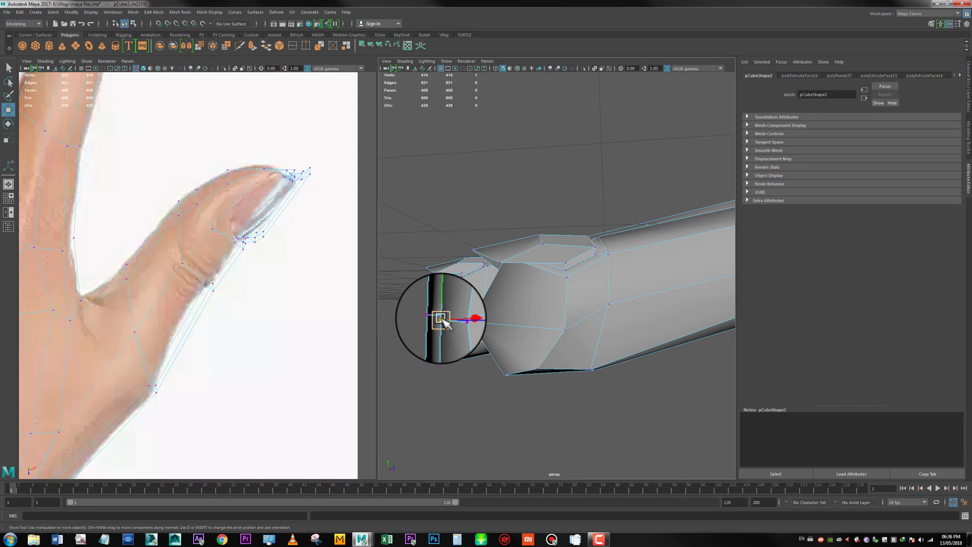
{"action": "left_click_drag", "start_coordinate": [428, 327], "coordinate": [598, 340], "text": "alt"}
{"action": "left_click_drag", "start_coordinate": [487, 311], "coordinate": [376, 336]}
{"action": "left_click", "coordinate": [644, 395]}
{"action": "left_click_drag", "start_coordinate": [641, 383], "coordinate": [578, 359], "text": "alt"}
{"action": "middle_click_drag", "start_coordinate": [571, 360], "coordinate": [670, 401], "text": "alt"}
{"action": "left_click_drag", "start_coordinate": [658, 395], "coordinate": [583, 369], "text": "alt"}
{"action": "left_click", "coordinate": [602, 407]}
{"action": "key", "text": "3"}
{"action": "middle_click_drag", "start_coordinate": [602, 407], "coordinate": [611, 318], "text": "alt"}
{"action": "left_click_drag", "start_coordinate": [613, 319], "coordinate": [569, 337], "text": "alt"}
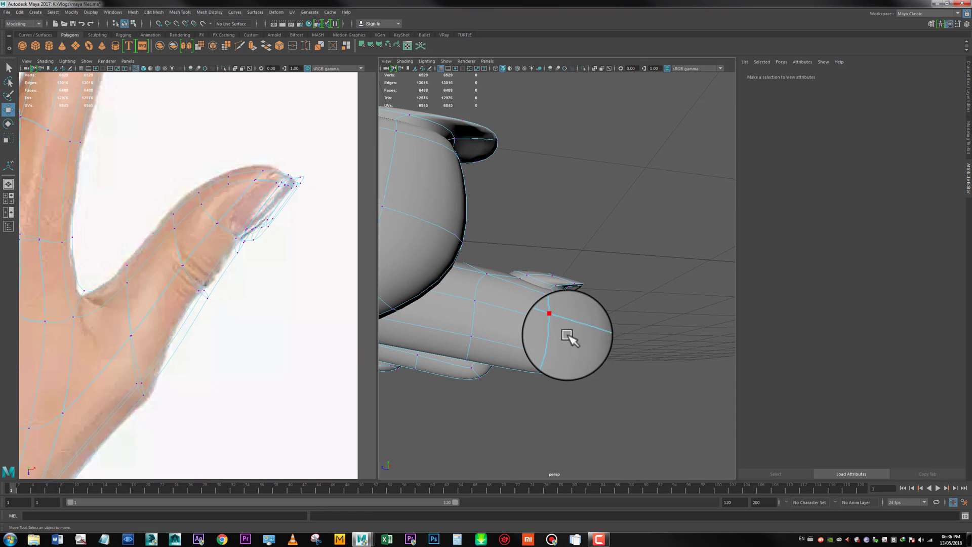
Return to low-poly vertex editing, select the lower fingertip vertices and move them to refine the tips.
{"action": "left_click", "coordinate": [571, 361]}
{"action": "key", "text": "1"}
{"action": "right_click_drag", "start_coordinate": [576, 366], "coordinate": [544, 334]}
{"action": "left_click_drag", "start_coordinate": [563, 358], "coordinate": [670, 347]}
{"action": "right_click_drag", "start_coordinate": [670, 347], "coordinate": [690, 384], "text": "alt"}
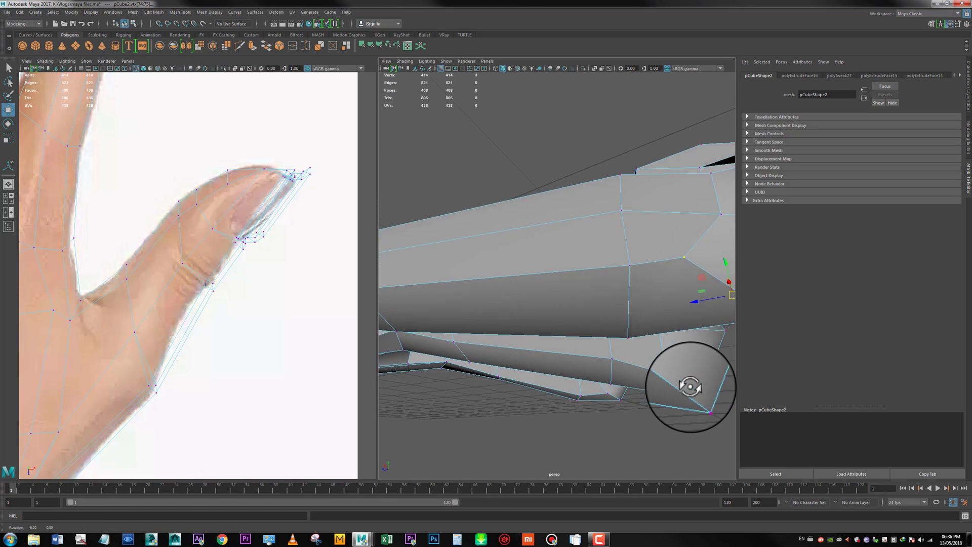
{"action": "left_click_drag", "start_coordinate": [627, 235], "coordinate": [632, 254]}
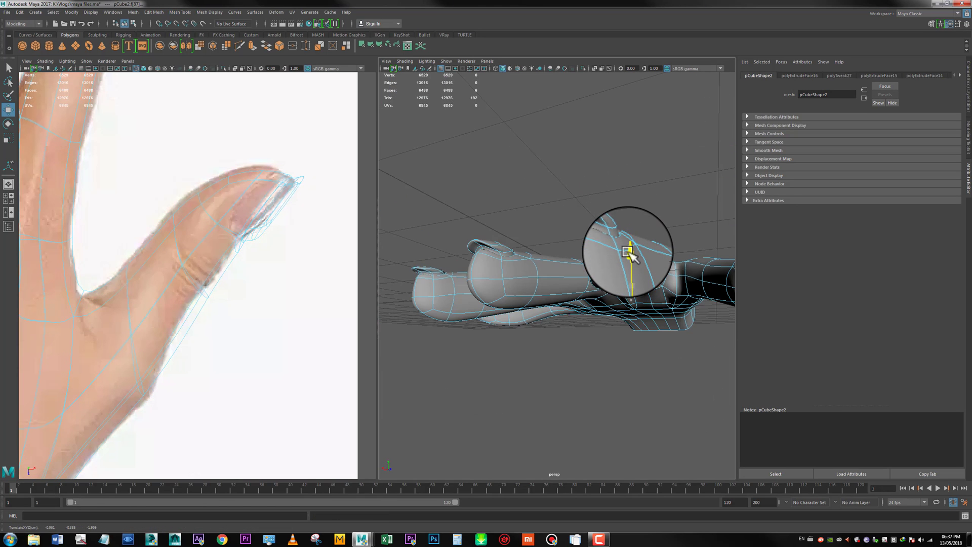
Select the adjoining faces along the length of the outer finger for moving.
{"action": "right_click_drag", "start_coordinate": [610, 256], "coordinate": [619, 290]}
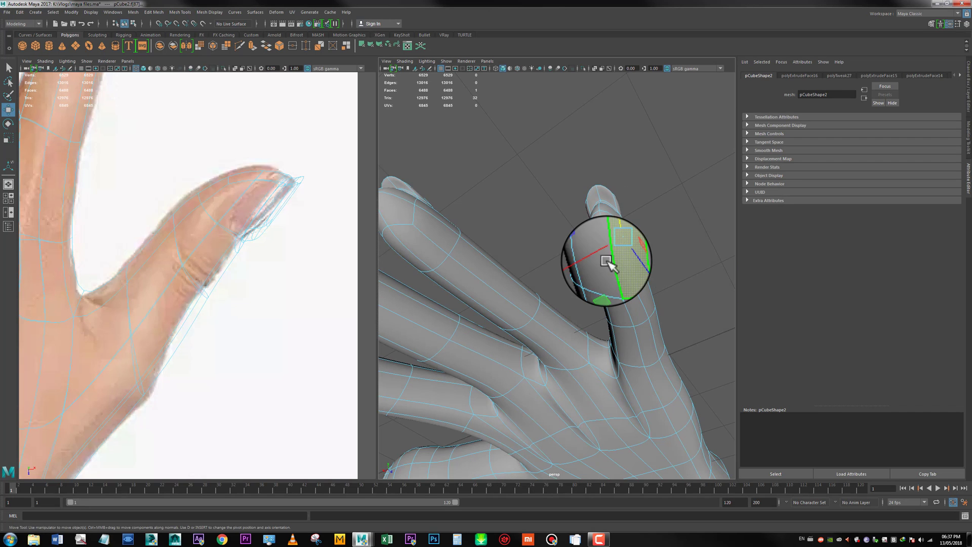
{"action": "left_click", "coordinate": [607, 263]}
{"action": "left_click", "coordinate": [604, 262], "text": "shift"}
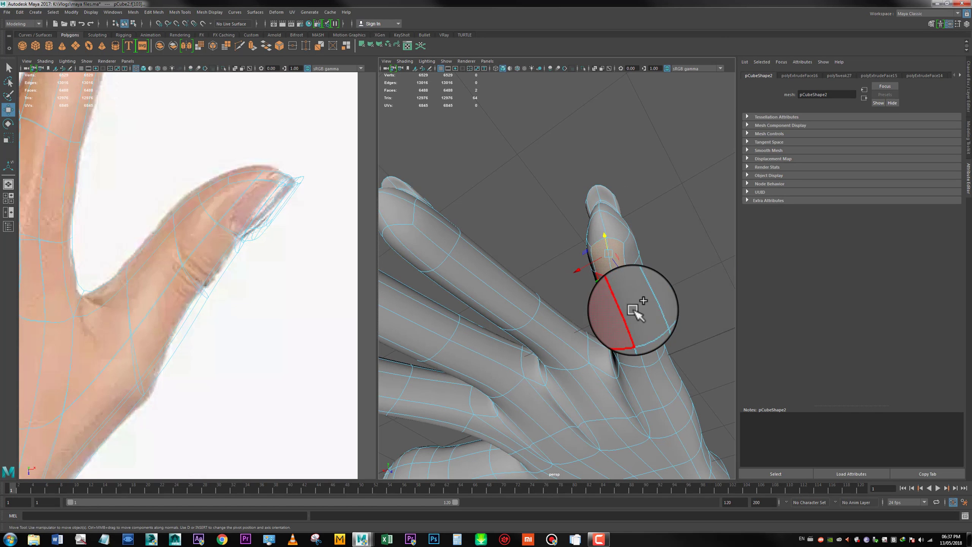
{"action": "left_click", "coordinate": [633, 310], "text": "shift"}
{"action": "left_click", "coordinate": [630, 344], "text": "shift"}
{"action": "left_click", "coordinate": [615, 299], "text": "shift"}
{"action": "left_click_drag", "start_coordinate": [618, 301], "coordinate": [597, 271], "text": "alt"}
{"action": "key", "text": "w"}
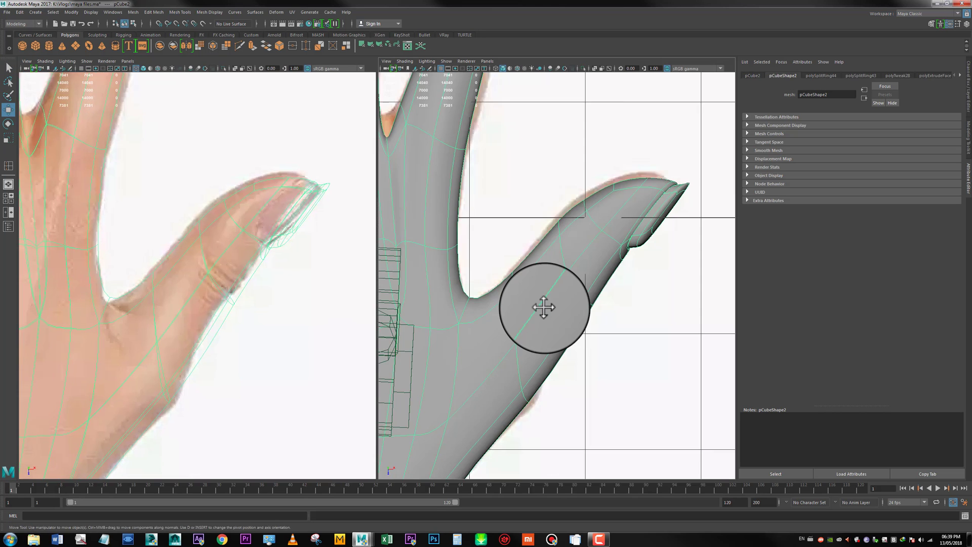
Display the hand in wireframe without smoothing and switch to vertex selection over the back of the hand.
{"action": "key", "text": "4"}
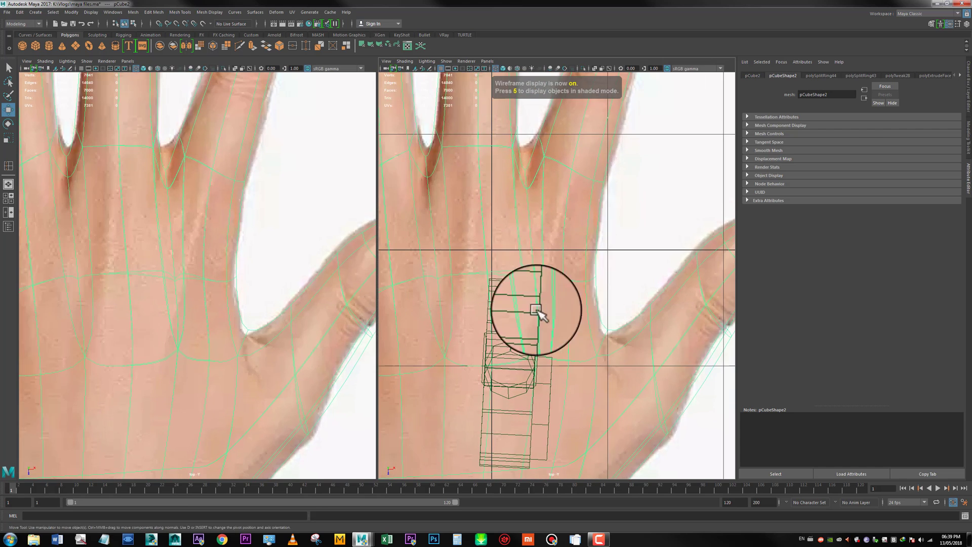
{"action": "middle_click_drag", "start_coordinate": [495, 286], "coordinate": [534, 327], "text": "alt"}
{"action": "key", "text": "1"}
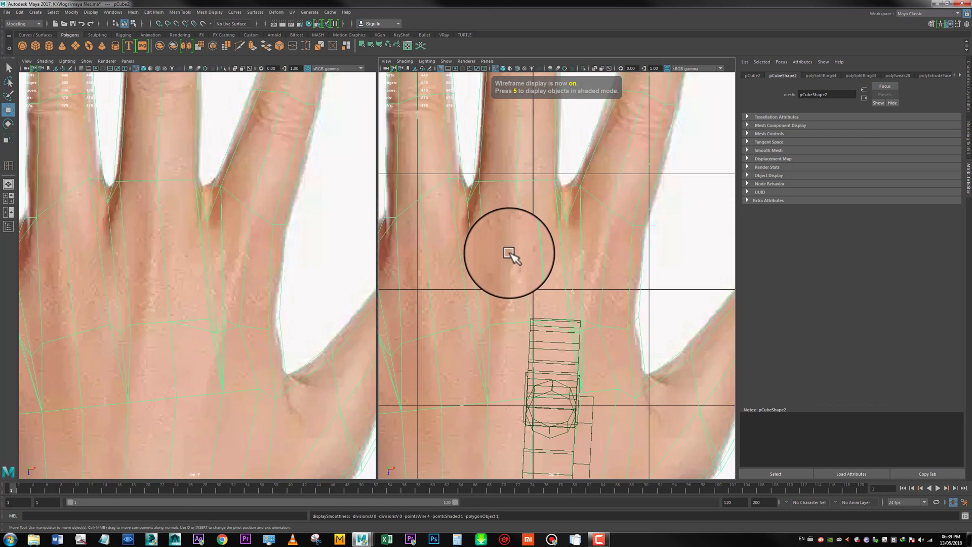
{"action": "middle_click_drag", "start_coordinate": [521, 289], "coordinate": [543, 223], "text": "alt"}
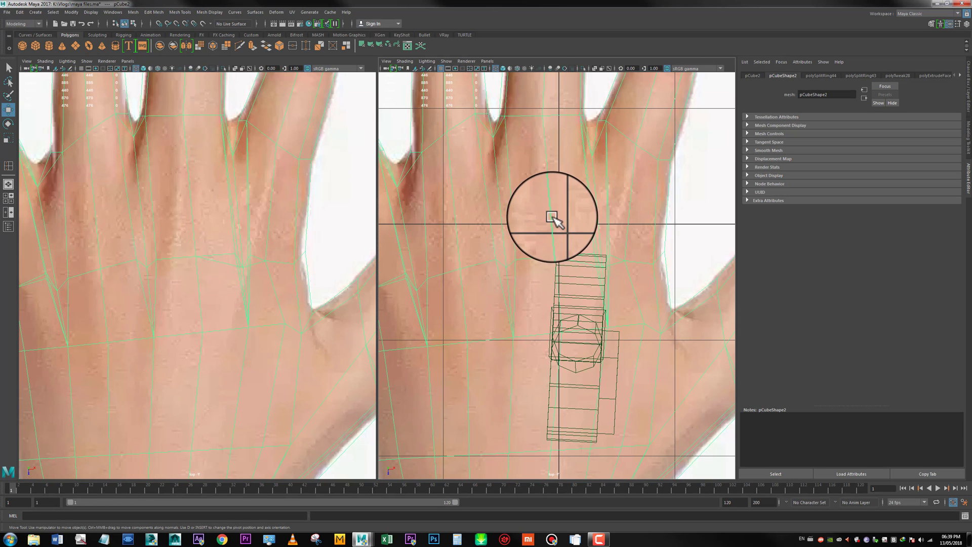
{"action": "right_click_drag", "start_coordinate": [554, 218], "coordinate": [525, 217]}
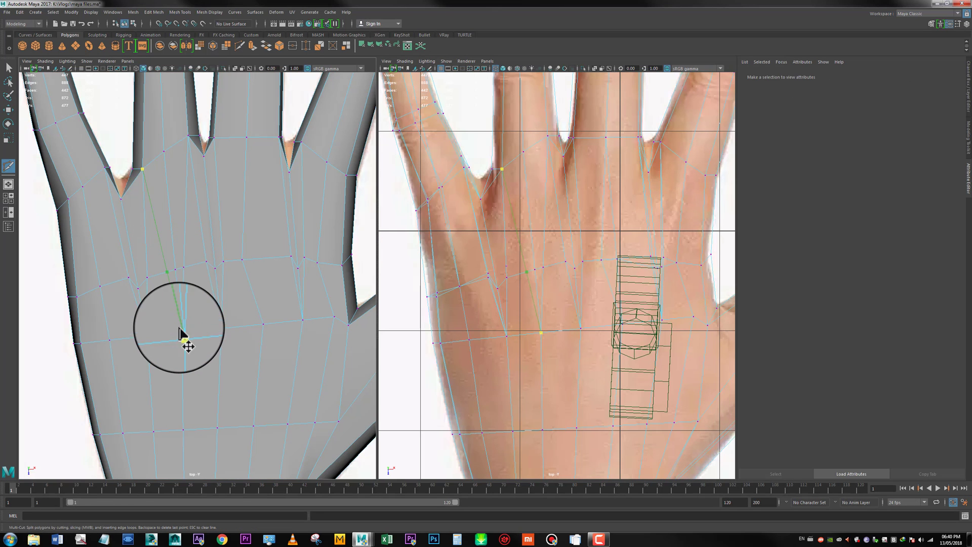
Finish the cut from the ring finger's base into the back of the hand and delete the redundant edges beside it.
{"action": "key", "text": "w"}
{"action": "left_click", "coordinate": [146, 221]}
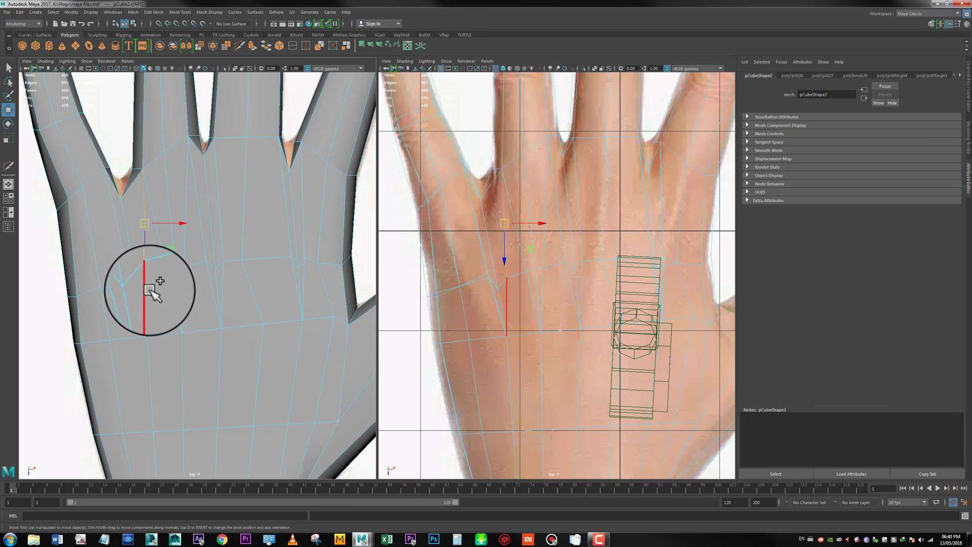
{"action": "key", "text": "Delete"}
Cut new edges with Multi-Cut from both sides of the little finger's base to the cross loop on the back of the hand.
{"action": "key", "text": "ctrl+shift+x"}
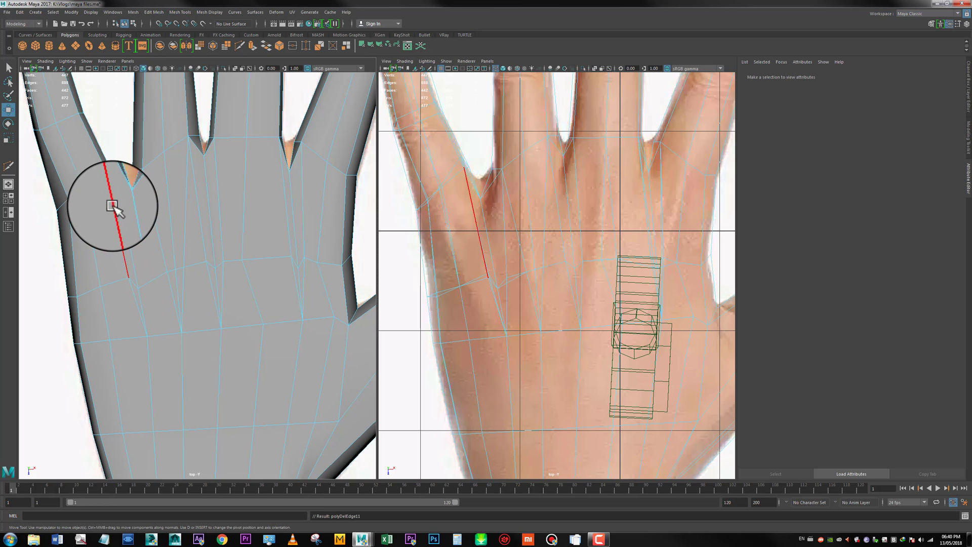
{"action": "left_click", "coordinate": [105, 167]}
{"action": "left_click_drag", "start_coordinate": [126, 338], "coordinate": [86, 343]}
{"action": "right_click", "coordinate": [101, 344]}
{"action": "left_click", "coordinate": [68, 198]}
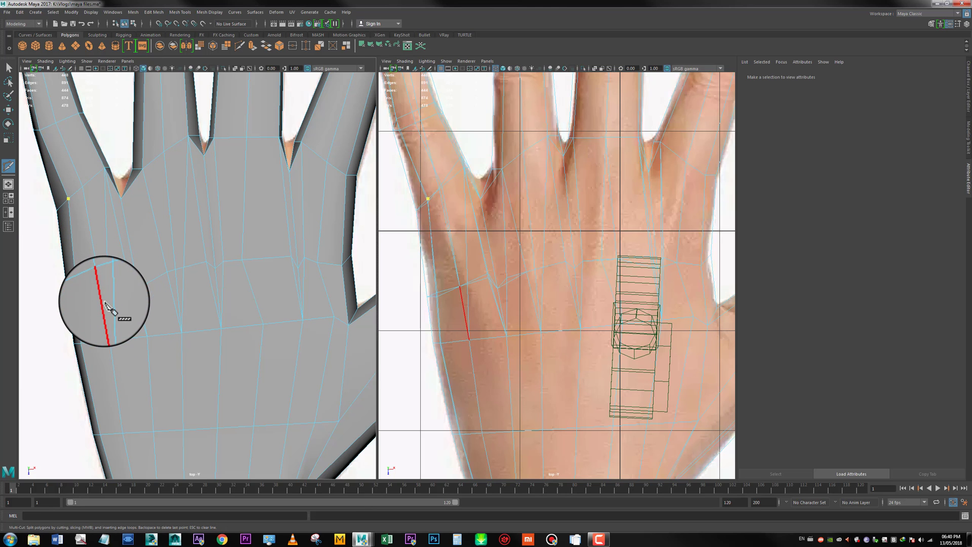
{"action": "key", "text": "w"}
Delete the leftover edge running from the gap between the little and ring fingers into the back of the hand.
{"action": "right_click_drag", "start_coordinate": [142, 269], "coordinate": [132, 241]}
{"action": "left_click", "coordinate": [121, 241]}
{"action": "right_click_drag", "start_coordinate": [137, 304], "coordinate": [158, 297], "text": "shift"}
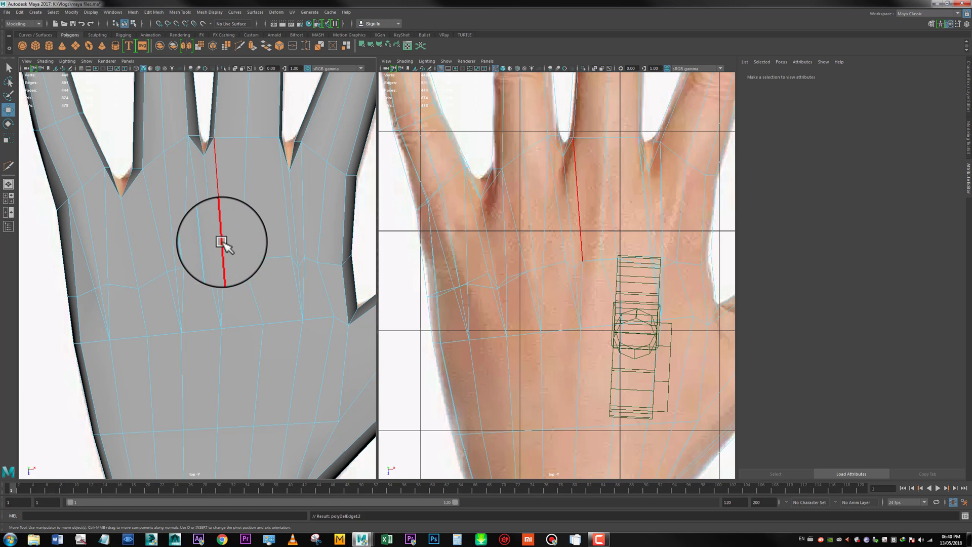
Cut an edge from the middle finger's base to the cross loop on the hand's back and undo the extra cut beside the index finger.
{"action": "key", "text": "y"}
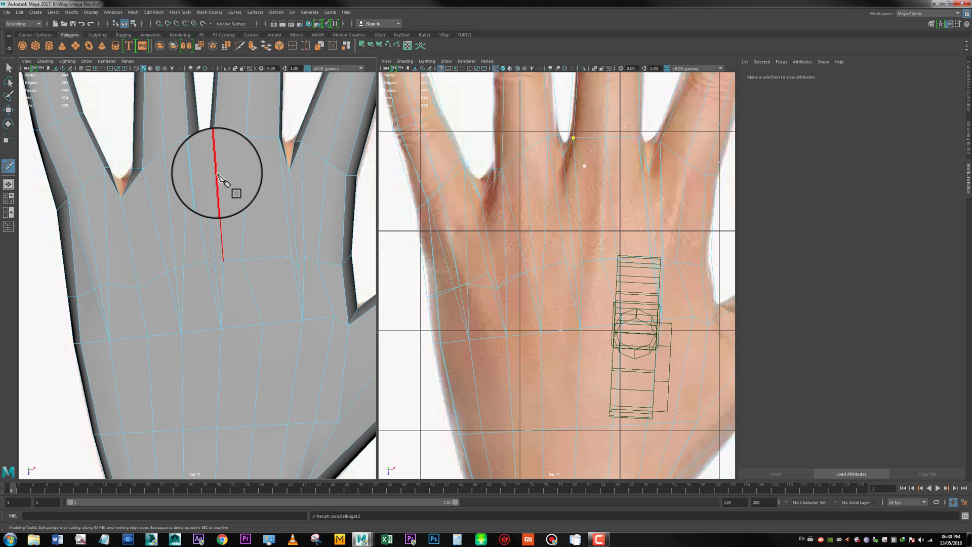
{"action": "left_click", "coordinate": [227, 146]}
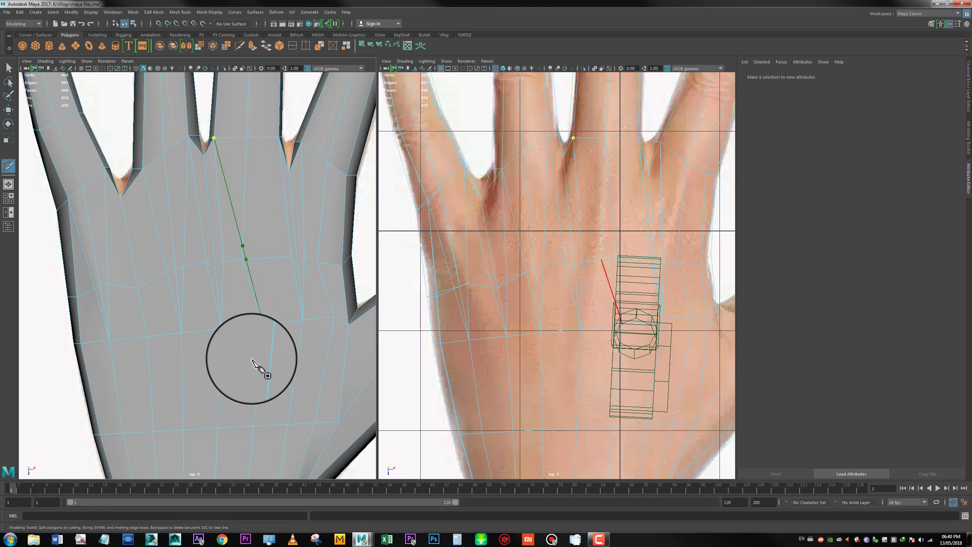
{"action": "left_click", "coordinate": [271, 315]}
{"action": "right_click", "coordinate": [268, 159]}
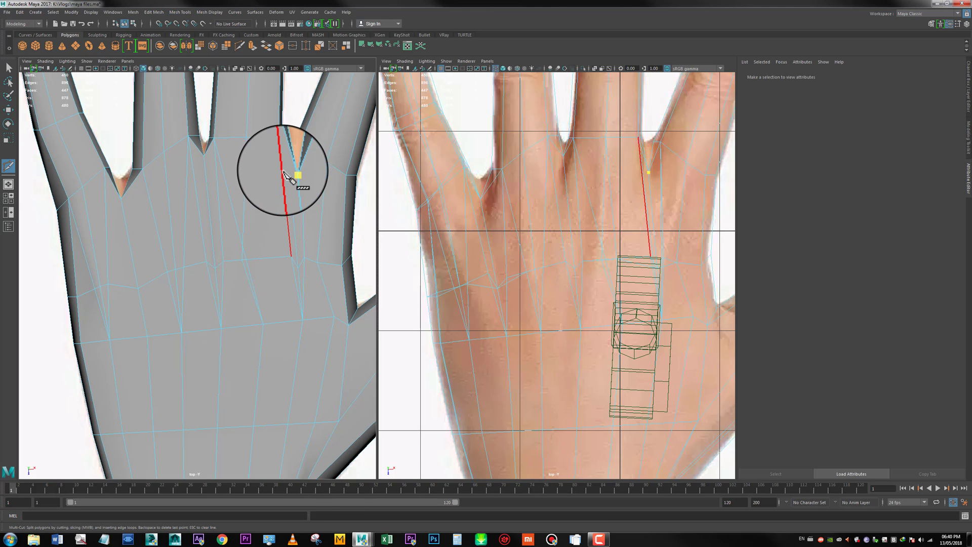
{"action": "left_click", "coordinate": [284, 177]}
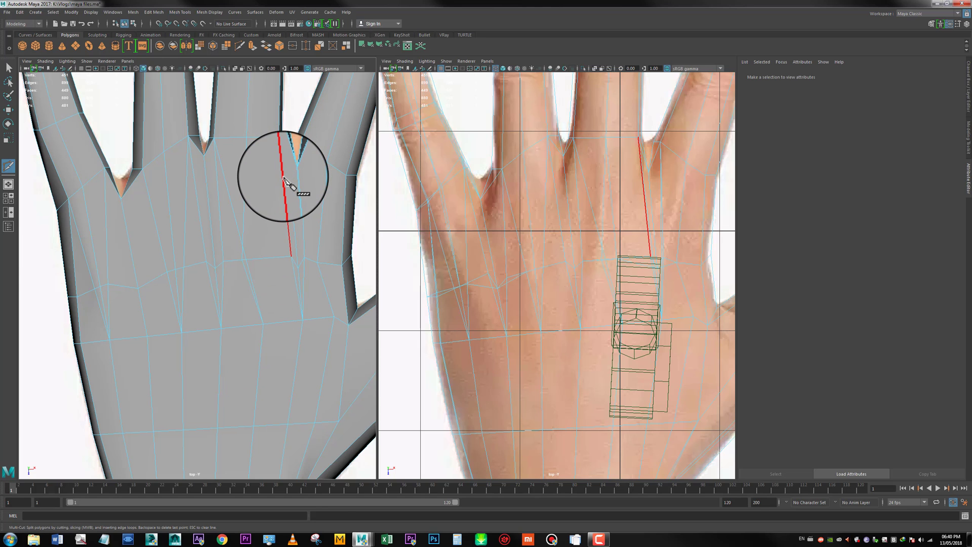
{"action": "key", "text": "ctrl+z"}
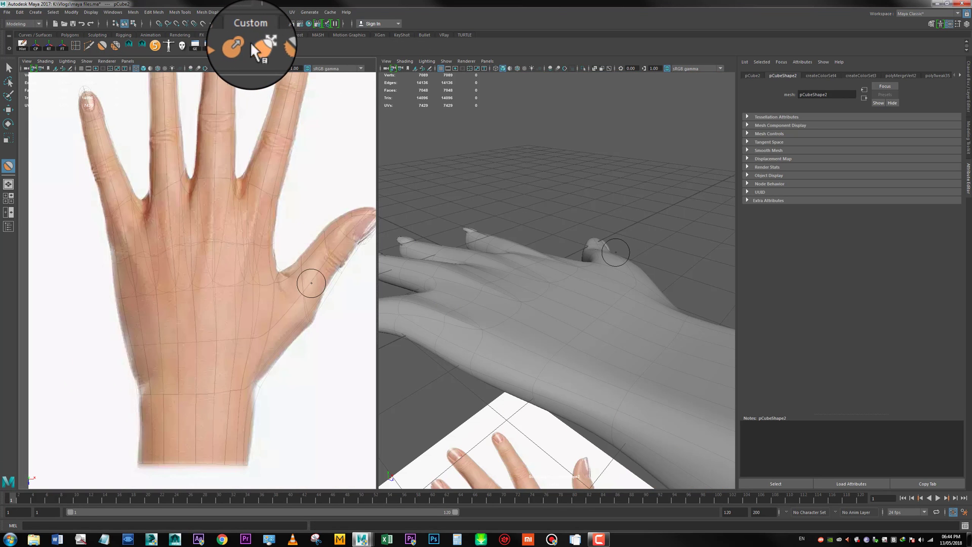
Switch to another sculpting brush and examine the smoothed hand from above and from the palm side.
{"action": "left_click", "coordinate": [244, 45]}
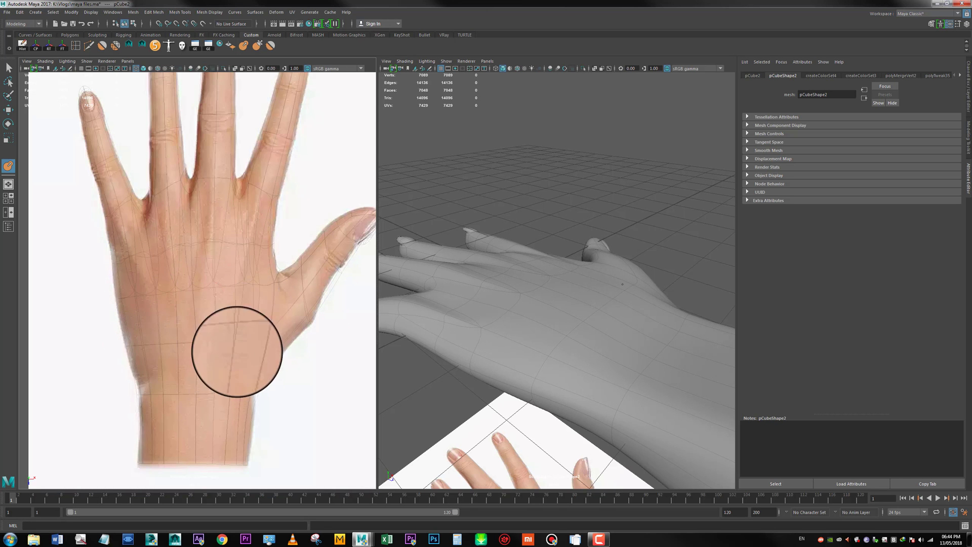
{"action": "scroll", "coordinate": [223, 304], "scroll_direction": "down", "scroll_amount": 2}
{"action": "middle_click_drag", "start_coordinate": [223, 297], "coordinate": [233, 280], "text": "alt"}
{"action": "scroll", "coordinate": [233, 289], "scroll_direction": "up", "scroll_amount": 1}
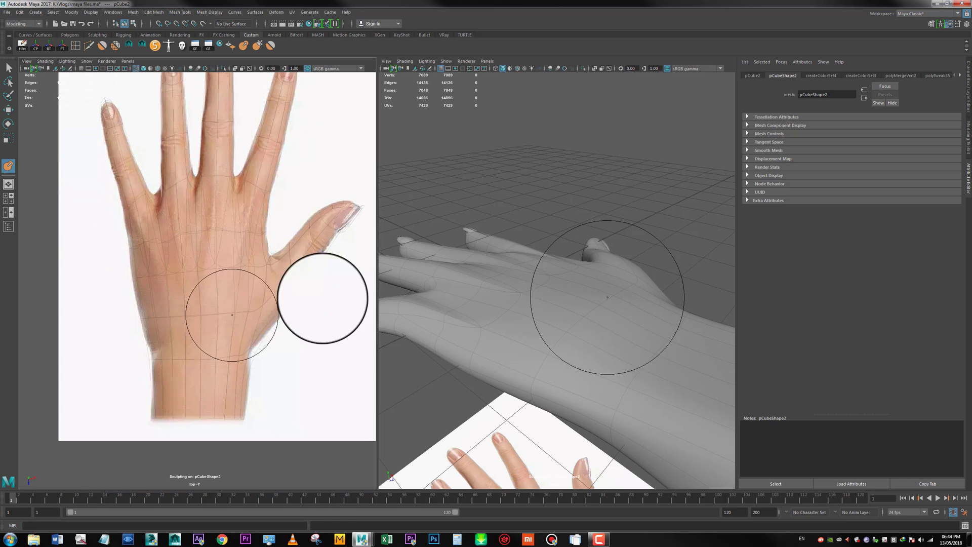
{"action": "mouse_move", "coordinate": [569, 227]}
{"action": "left_mouse_down", "text": "alt"}
{"action": "mouse_move", "coordinate": [575, 202]}
{"action": "mouse_move", "coordinate": [575, 310]}
{"action": "mouse_move", "coordinate": [562, 295]}
{"action": "mouse_move", "coordinate": [560, 265]}
{"action": "mouse_move", "coordinate": [579, 254]}
{"action": "left_mouse_up", "text": "alt"}
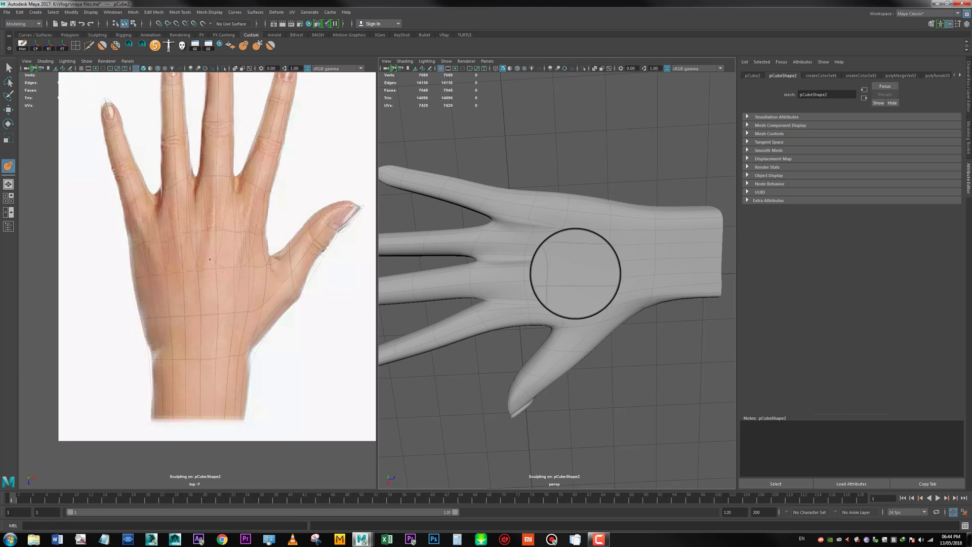
{"action": "left_click_drag", "start_coordinate": [585, 251], "coordinate": [588, 308], "text": "alt"}
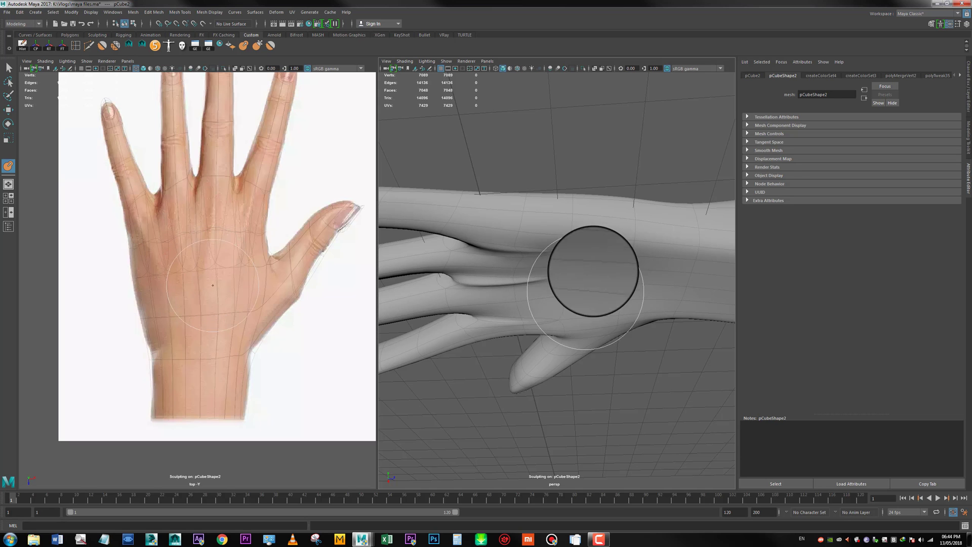
Return the hand to low-poly display and cut a new edge on the palm side from the ring finger's base.
{"action": "key", "text": "1"}
{"action": "left_click_drag", "start_coordinate": [596, 265], "coordinate": [578, 227], "text": "alt"}
{"action": "scroll", "coordinate": [560, 249], "scroll_direction": "up", "scroll_amount": 5}
{"action": "key", "text": "1"}
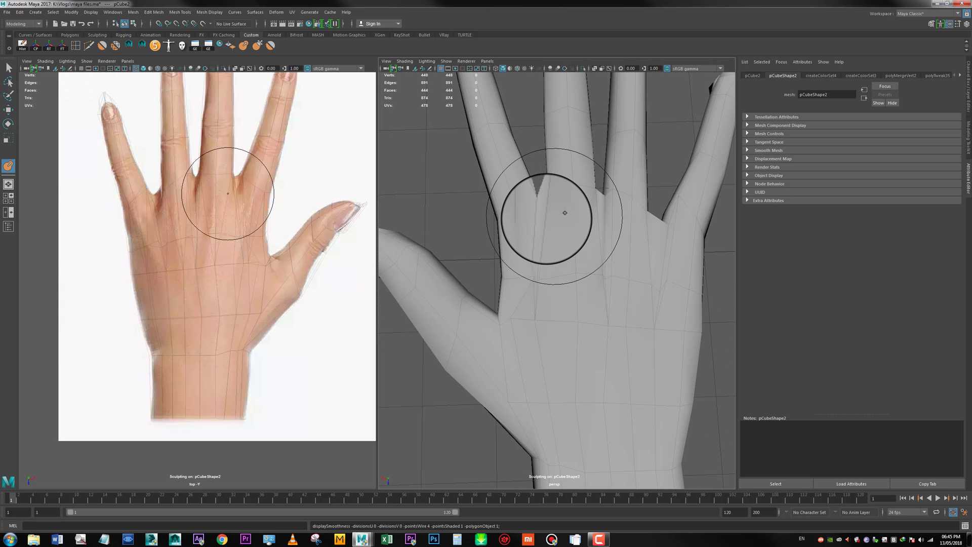
{"action": "key", "text": "ctrl+shift+x"}
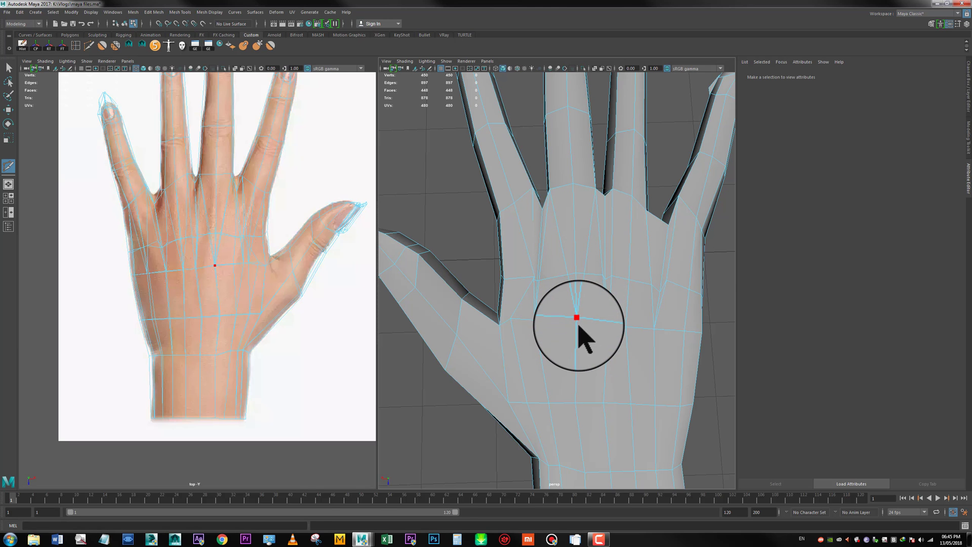
{"action": "left_click", "coordinate": [613, 188]}
{"action": "middle_click_drag", "start_coordinate": [609, 288], "coordinate": [560, 287], "text": "alt"}
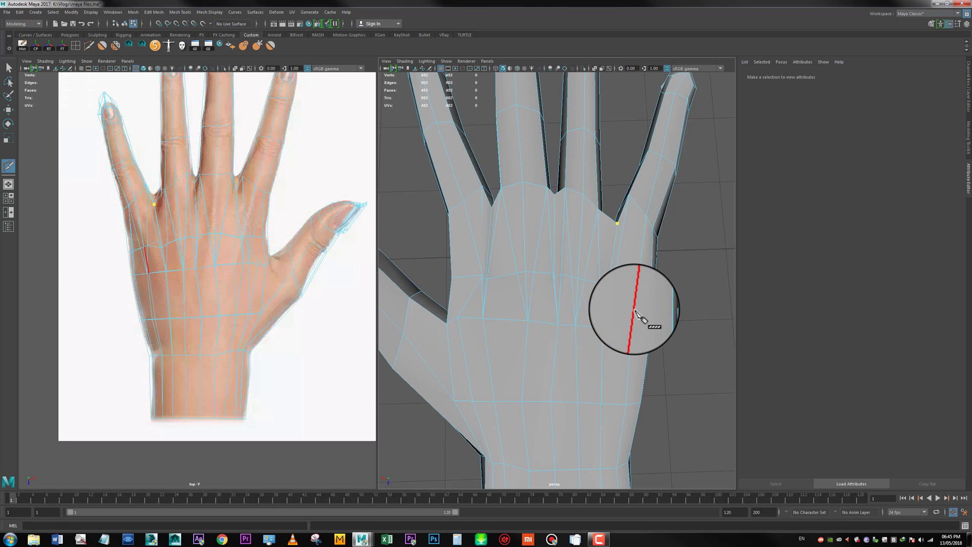
Cut palm-side edges from the ring and little finger gap and from the little finger's outer side to the cross loop.
{"action": "right_click", "coordinate": [615, 367]}
{"action": "left_click", "coordinate": [652, 230]}
{"action": "right_click", "coordinate": [635, 337]}
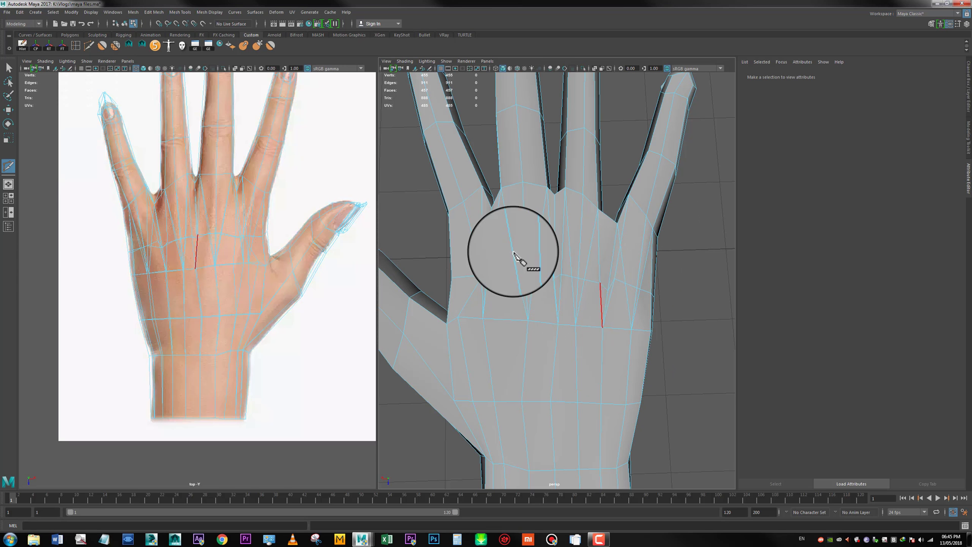
Cut palm-side edges from the gap between the index and middle fingers down to the cross loop.
{"action": "left_click", "coordinate": [487, 210]}
{"action": "left_click_drag", "start_coordinate": [487, 211], "coordinate": [476, 336], "text": "alt"}
{"action": "left_click", "coordinate": [501, 258]}
{"action": "right_click", "coordinate": [501, 259]}
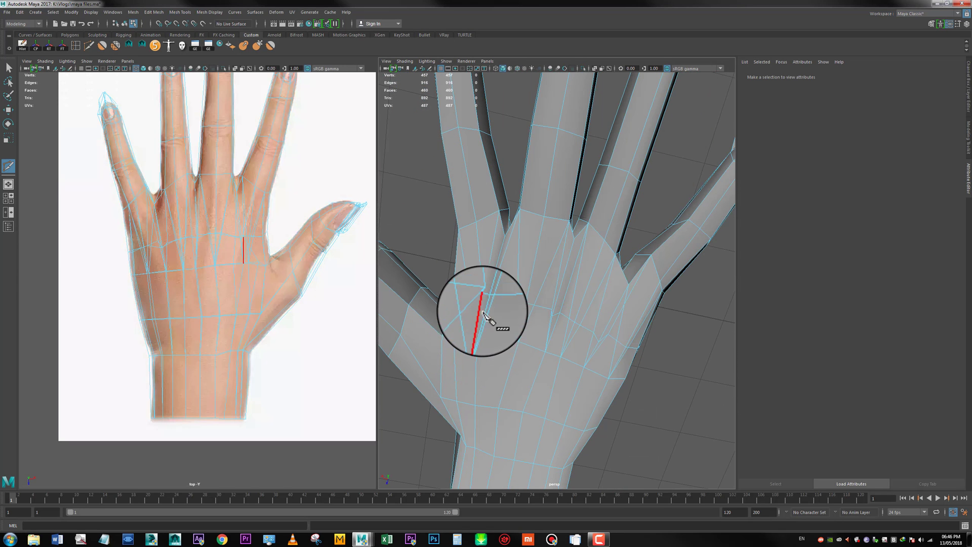
Select the vertices of the thumb's end in smooth preview and rotate them to reorient the tip.
{"action": "left_click_drag", "start_coordinate": [482, 256], "coordinate": [490, 286], "text": "alt"}
{"action": "left_click_drag", "start_coordinate": [569, 307], "coordinate": [590, 319], "text": "alt"}
{"action": "left_click_drag", "start_coordinate": [526, 145], "coordinate": [618, 227]}
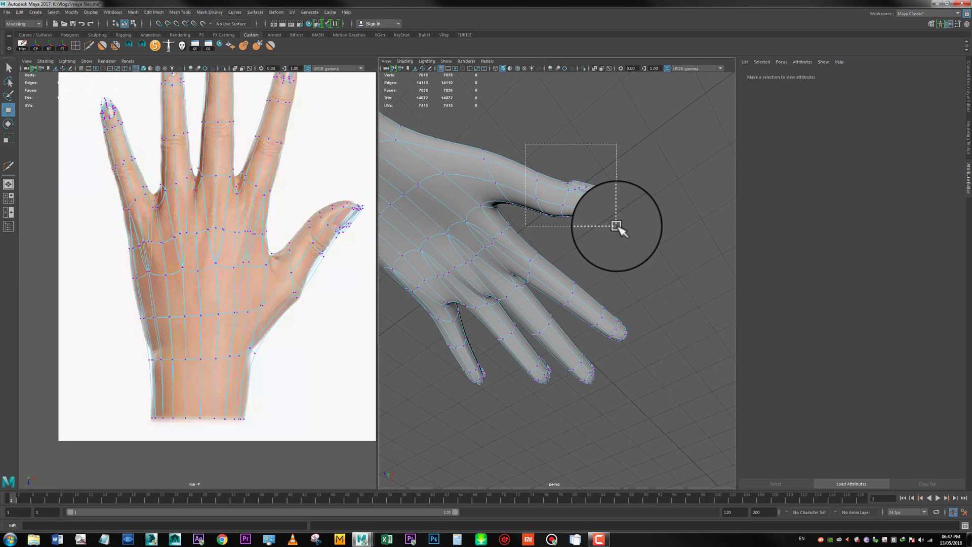
{"action": "left_click_drag", "start_coordinate": [617, 228], "coordinate": [618, 260], "text": "alt"}
{"action": "key", "text": "e"}
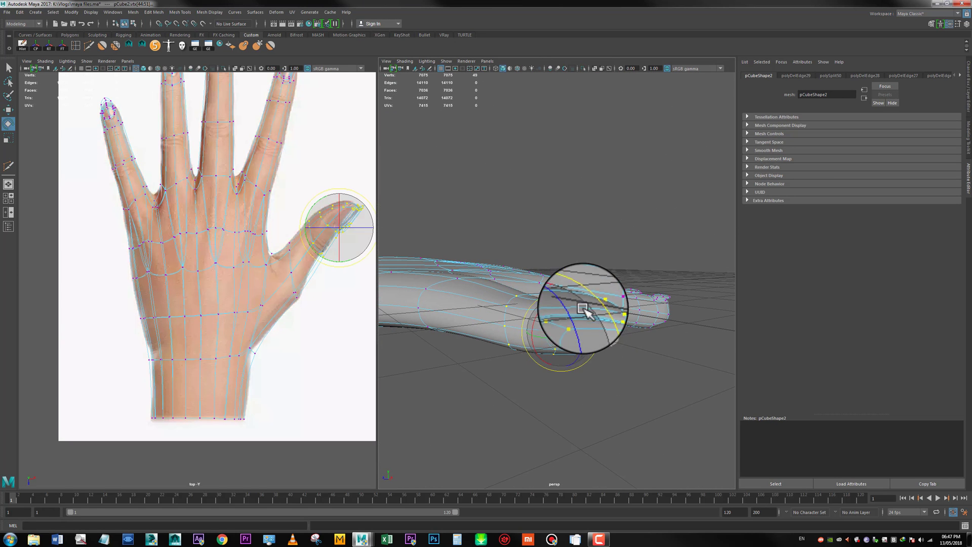
{"action": "left_click_drag", "start_coordinate": [582, 311], "coordinate": [602, 296], "text": "alt"}
{"action": "left_click", "coordinate": [465, 348]}
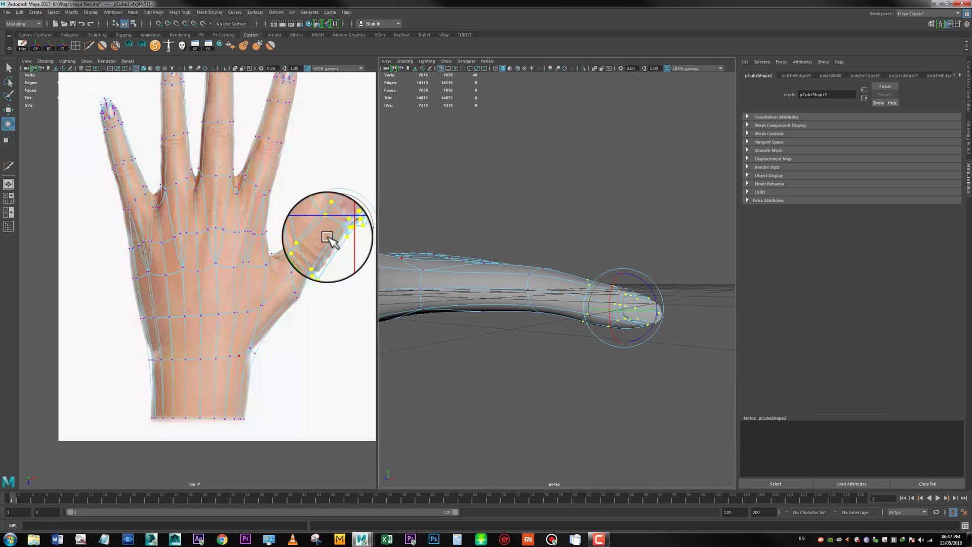
Move the thumb's end vertices vertically to line the tip up with the rest of the thumb.
{"action": "key", "text": "w"}
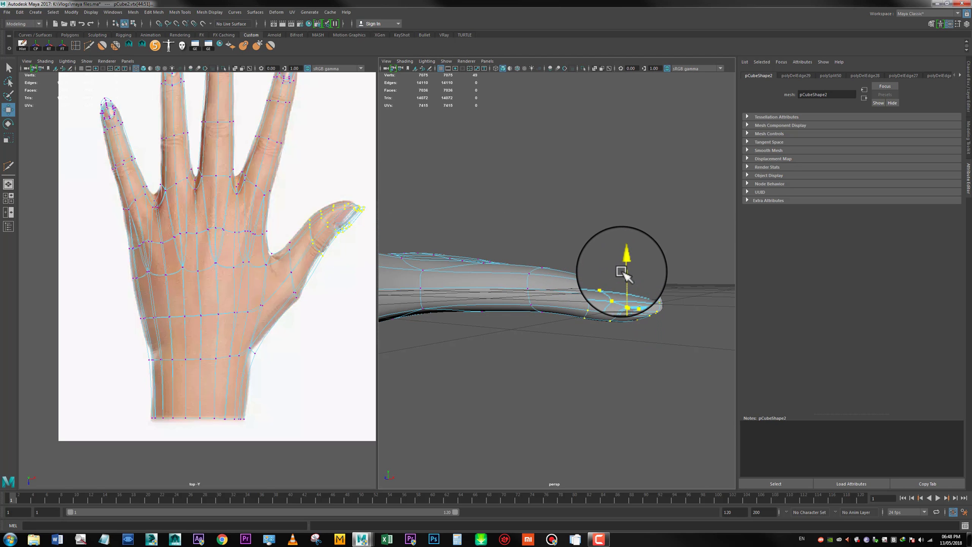
{"action": "left_click_drag", "start_coordinate": [620, 276], "coordinate": [373, 223], "text": "alt"}
{"action": "scroll", "coordinate": [284, 275], "scroll_direction": "up", "scroll_amount": 5}
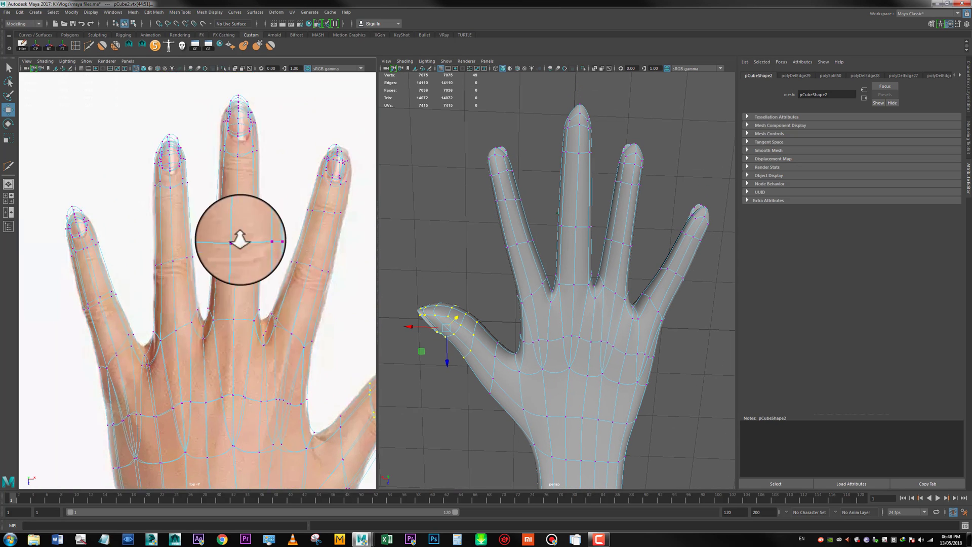
Return to low-poly display and insert edge loops around the middle finger's middle knuckle.
{"action": "key", "text": "1"}
{"action": "key", "text": "ctrl+shift+x"}
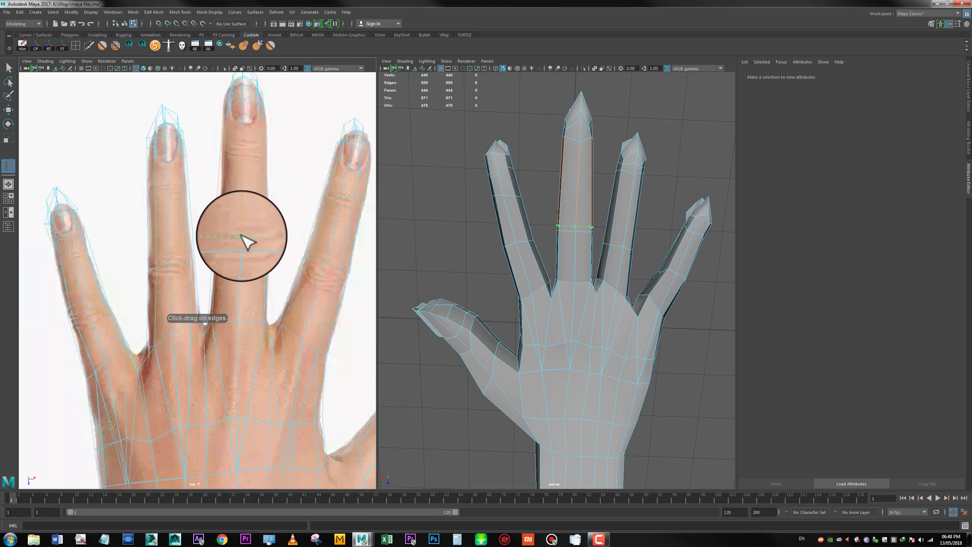
{"action": "left_click", "coordinate": [242, 236], "text": "ctrl"}
{"action": "left_click", "coordinate": [242, 243], "text": "ctrl"}
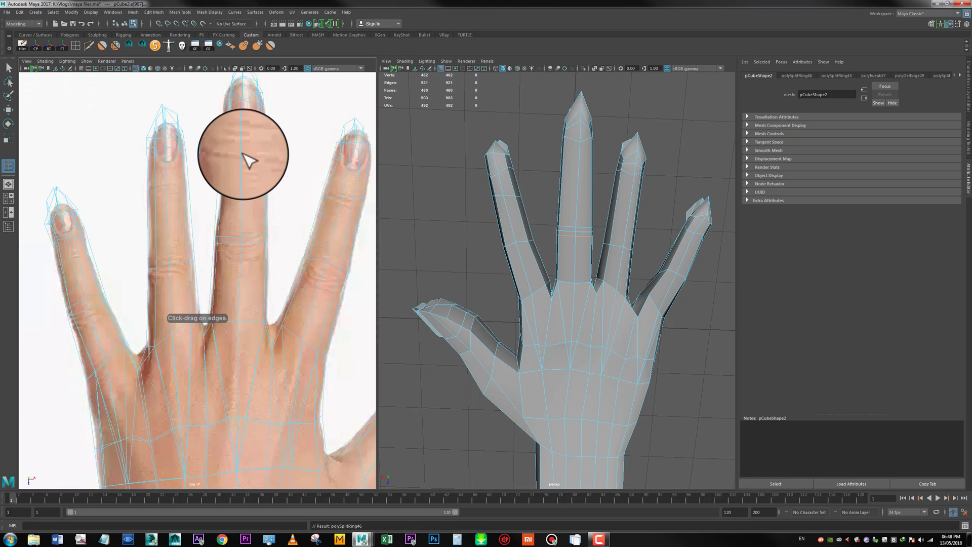
Insert edge loops around the middle finger's upper knuckle, undoing the misplaced one.
{"action": "left_click", "coordinate": [242, 160], "text": "ctrl"}
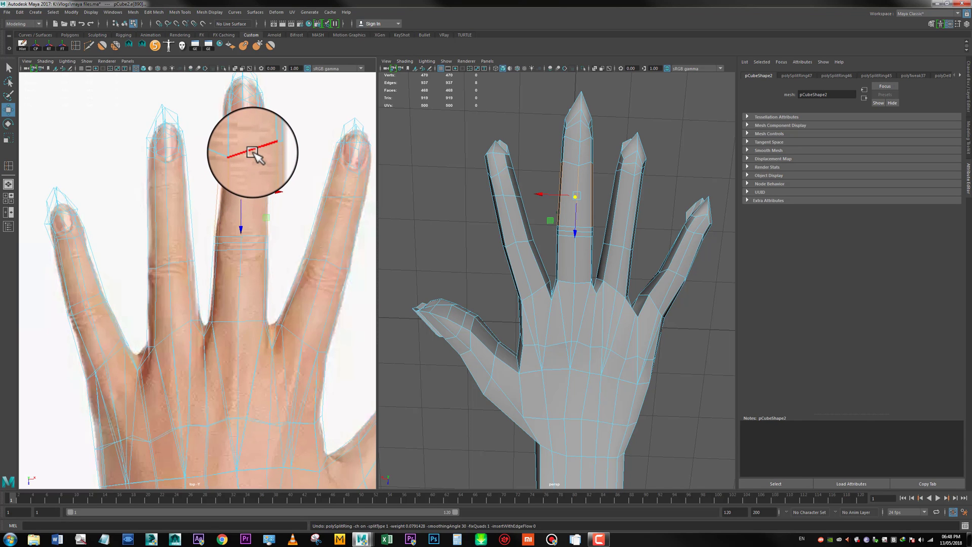
{"action": "left_click", "coordinate": [245, 180]}
{"action": "left_click_drag", "start_coordinate": [243, 187], "coordinate": [245, 151]}
{"action": "key", "text": "g"}
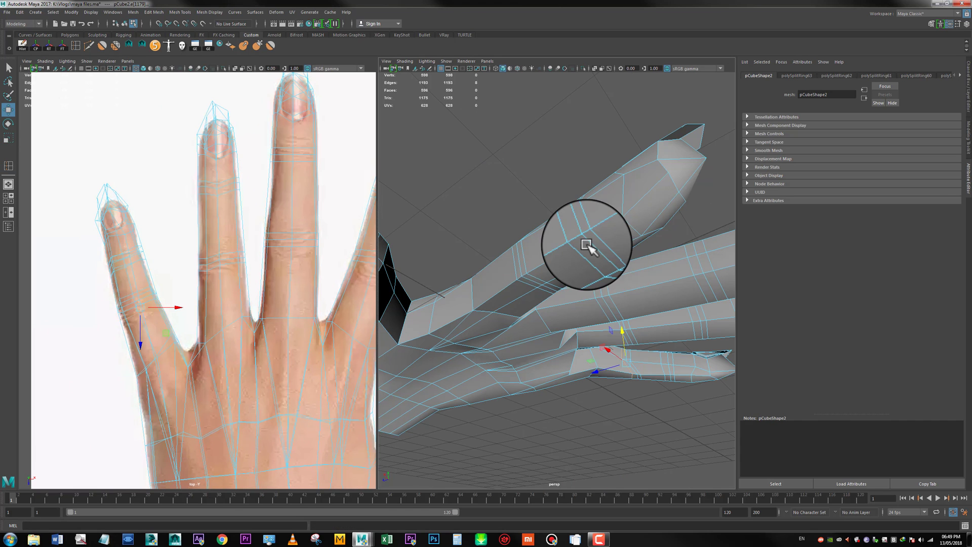
Select the top edges of the knuckle loops across the fingers and adjust their height vertically.
{"action": "left_click", "coordinate": [592, 250]}
{"action": "left_click_drag", "start_coordinate": [603, 260], "coordinate": [553, 204], "text": "alt"}
{"action": "left_click", "coordinate": [529, 151]}
{"action": "left_click", "coordinate": [545, 155], "text": "shift"}
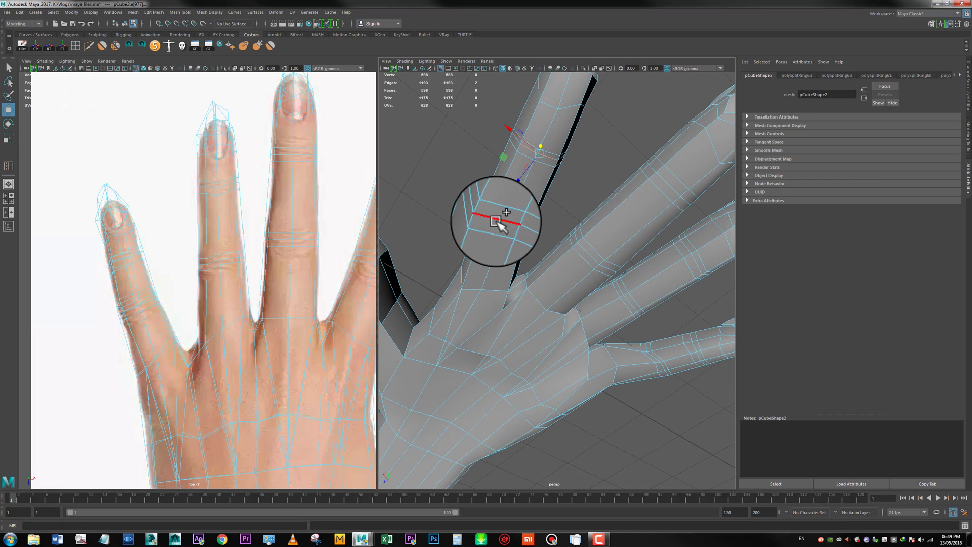
{"action": "left_click", "coordinate": [497, 220], "text": "shift"}
{"action": "left_click", "coordinate": [515, 229], "text": "shift"}
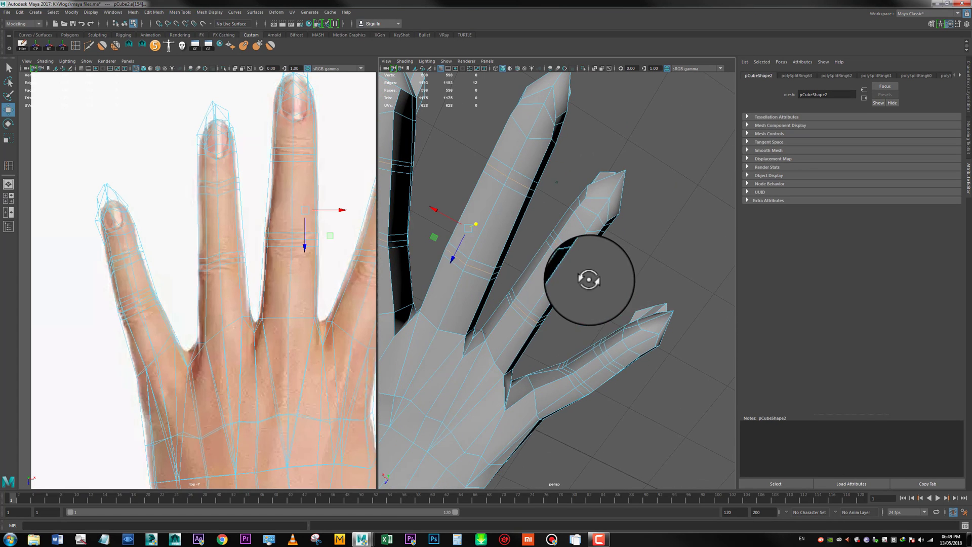
{"action": "left_click_drag", "start_coordinate": [588, 280], "coordinate": [566, 265], "text": "alt"}
{"action": "right_click_drag", "start_coordinate": [566, 265], "coordinate": [561, 262], "text": "alt"}
{"action": "middle_click_drag", "start_coordinate": [560, 263], "coordinate": [538, 249], "text": "alt"}
{"action": "scroll", "coordinate": [582, 238], "scroll_direction": "up", "scroll_amount": 6}
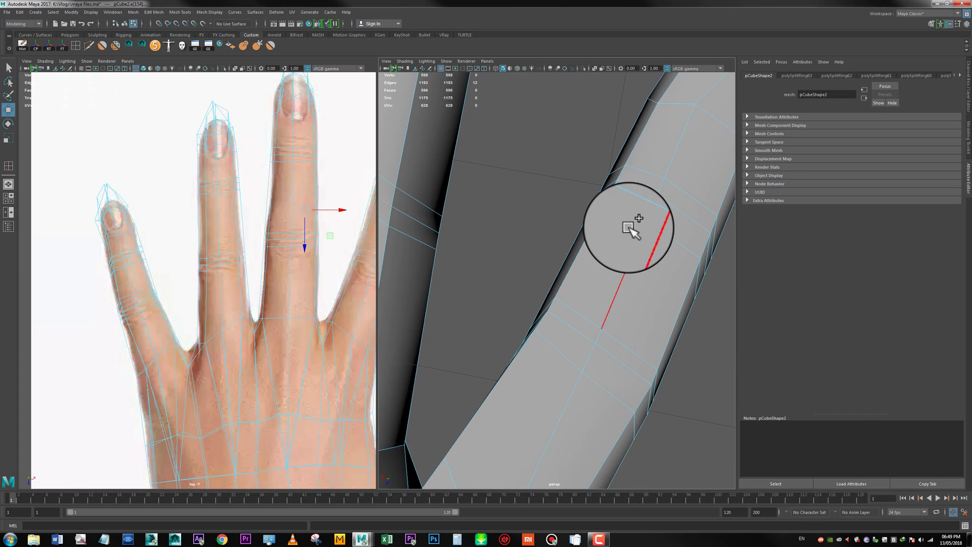
{"action": "double_click", "coordinate": [652, 193], "text": "shift"}
{"action": "scroll", "coordinate": [578, 299], "scroll_direction": "down", "scroll_amount": 6}
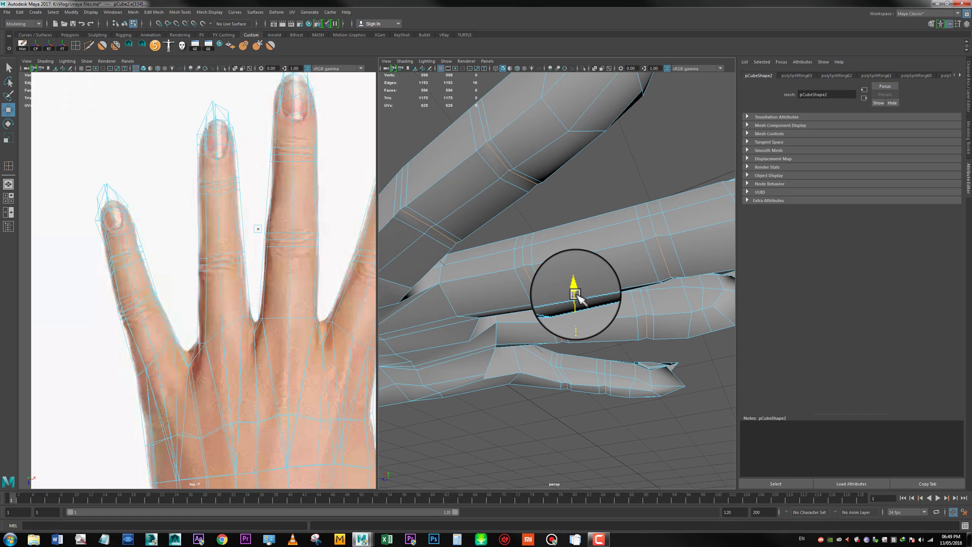
Leave edge editing and examine the hand's shape in smooth preview and low-poly display from several angles.
{"action": "key", "text": "3"}
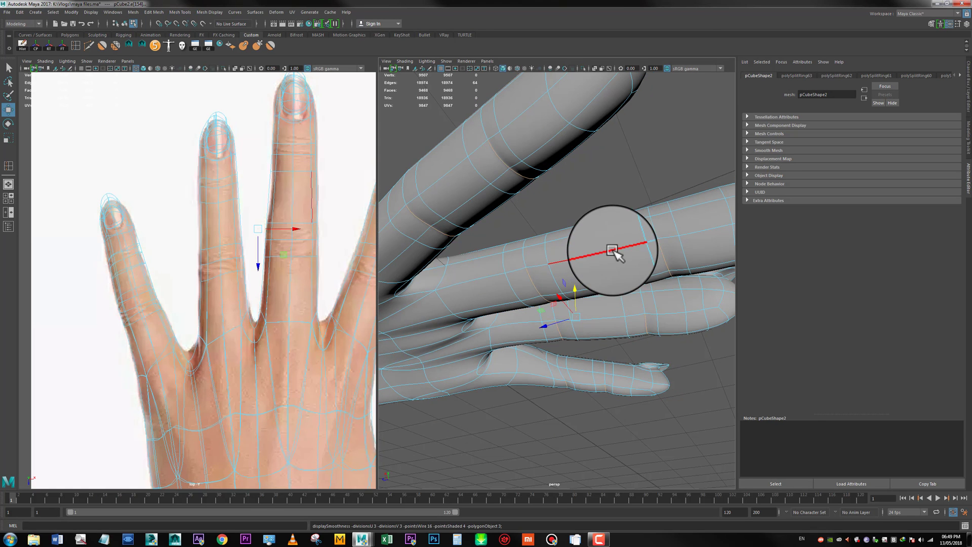
{"action": "right_click_drag", "start_coordinate": [614, 251], "coordinate": [640, 225]}
{"action": "left_click", "coordinate": [639, 177]}
{"action": "scroll", "coordinate": [562, 207], "scroll_direction": "down", "scroll_amount": 6}
{"action": "left_click_drag", "start_coordinate": [511, 223], "coordinate": [519, 284], "text": "alt"}
{"action": "left_click_drag", "start_coordinate": [537, 241], "coordinate": [510, 234], "text": "alt"}
{"action": "scroll", "coordinate": [540, 255], "scroll_direction": "up", "scroll_amount": 4}
{"action": "left_click", "coordinate": [581, 278]}
{"action": "key", "text": "1"}
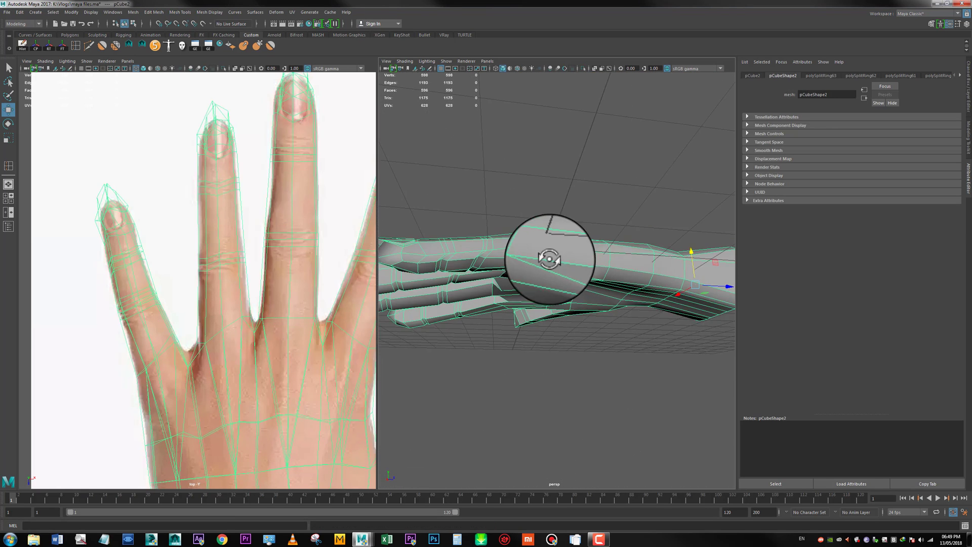
{"action": "mouse_move", "coordinate": [549, 259]}
{"action": "left_mouse_down", "text": "alt"}
{"action": "mouse_move", "coordinate": [536, 266]}
{"action": "mouse_move", "coordinate": [632, 269]}
{"action": "mouse_move", "coordinate": [592, 252]}
{"action": "mouse_move", "coordinate": [569, 202]}
{"action": "mouse_move", "coordinate": [560, 254]}
{"action": "mouse_move", "coordinate": [547, 253]}
{"action": "mouse_move", "coordinate": [552, 282]}
{"action": "mouse_move", "coordinate": [590, 293]}
{"action": "mouse_move", "coordinate": [569, 250]}
{"action": "mouse_move", "coordinate": [567, 263]}
{"action": "left_mouse_up", "text": "alt"}
{"action": "key", "text": "3"}
{"action": "scroll", "coordinate": [191, 234], "scroll_direction": "up", "scroll_amount": 6}
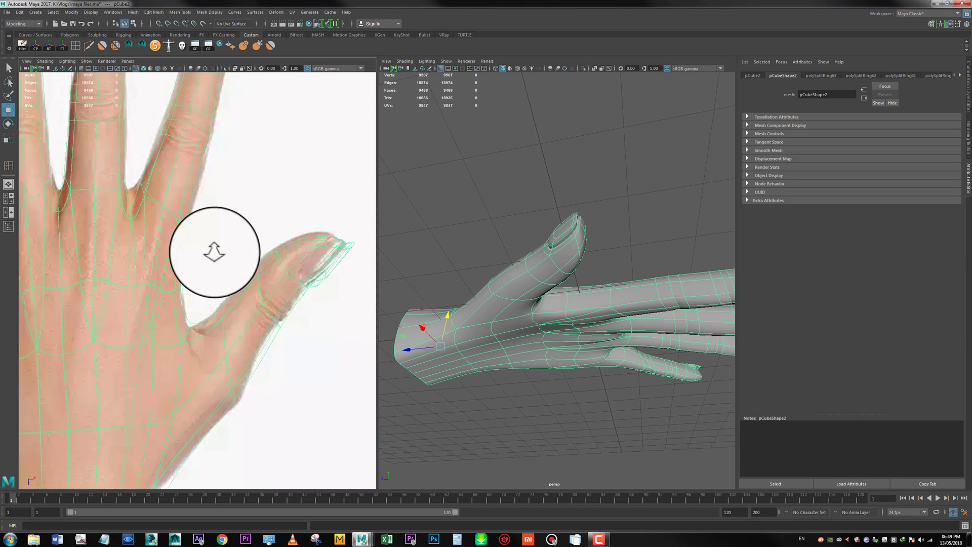
Return to low-poly display and insert edge loops around the thumb's knuckle.
{"action": "scroll", "coordinate": [235, 271], "scroll_direction": "up", "scroll_amount": 3}
{"action": "key", "text": "1"}
{"action": "key", "text": "g"}
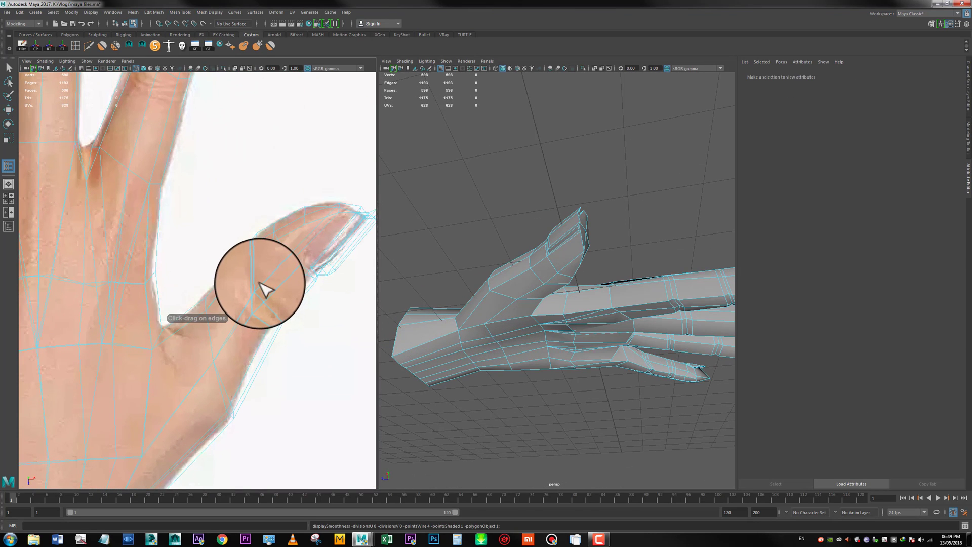
{"action": "left_click", "coordinate": [263, 287]}
{"action": "left_click", "coordinate": [258, 302]}
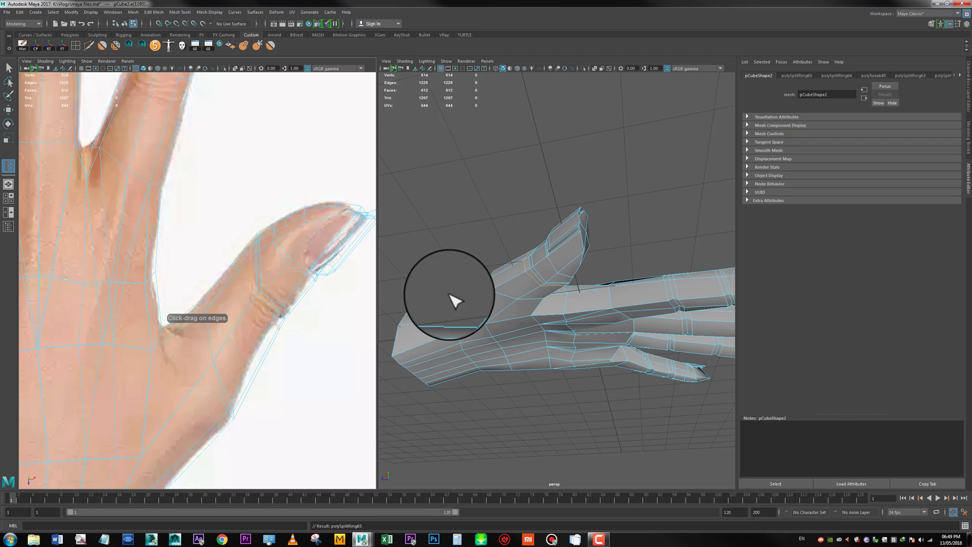
Select the edges on top of the thumb's new knuckle loops and move them to shape the joint.
{"action": "left_click_drag", "start_coordinate": [460, 299], "coordinate": [562, 304], "text": "alt"}
{"action": "scroll", "coordinate": [562, 305], "scroll_direction": "up", "scroll_amount": 5}
{"action": "middle_click_drag", "start_coordinate": [488, 302], "coordinate": [512, 296], "text": "alt"}
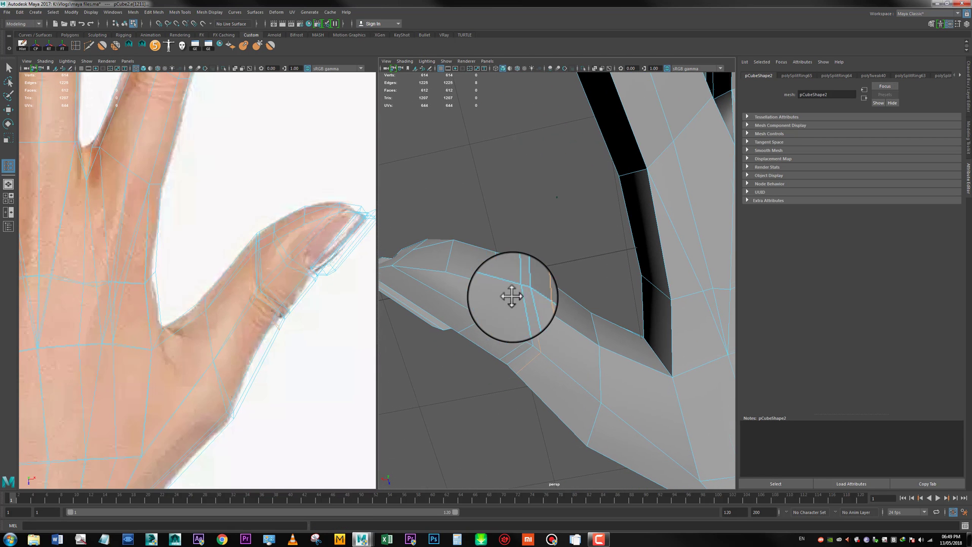
{"action": "left_click", "coordinate": [519, 272]}
{"action": "left_click_drag", "start_coordinate": [520, 275], "coordinate": [524, 329], "text": "alt"}
{"action": "left_click", "coordinate": [522, 291], "text": "shift"}
{"action": "left_click_drag", "start_coordinate": [522, 294], "coordinate": [523, 253], "text": "alt"}
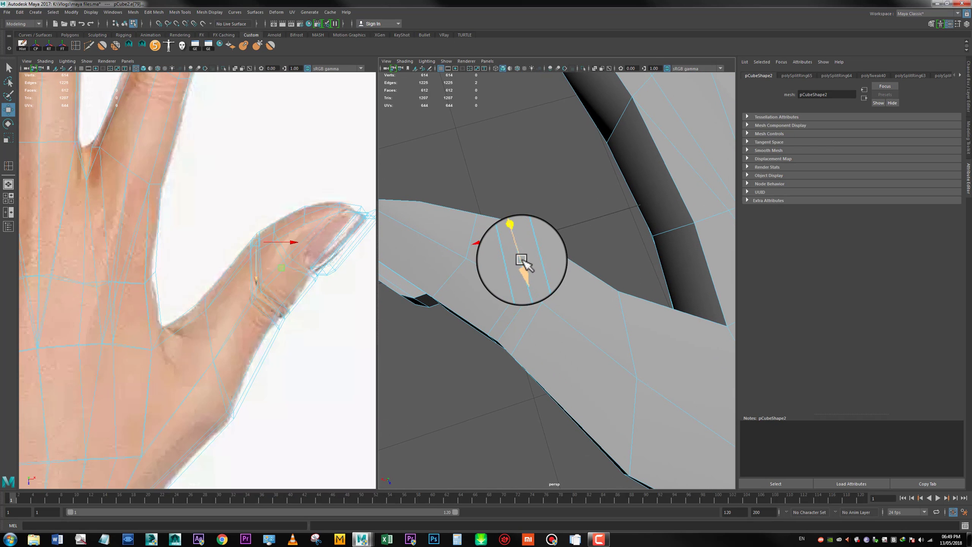
Examine the thumb's knuckle in smooth preview and compare the whole hand with the photo from above.
{"action": "key", "text": "3"}
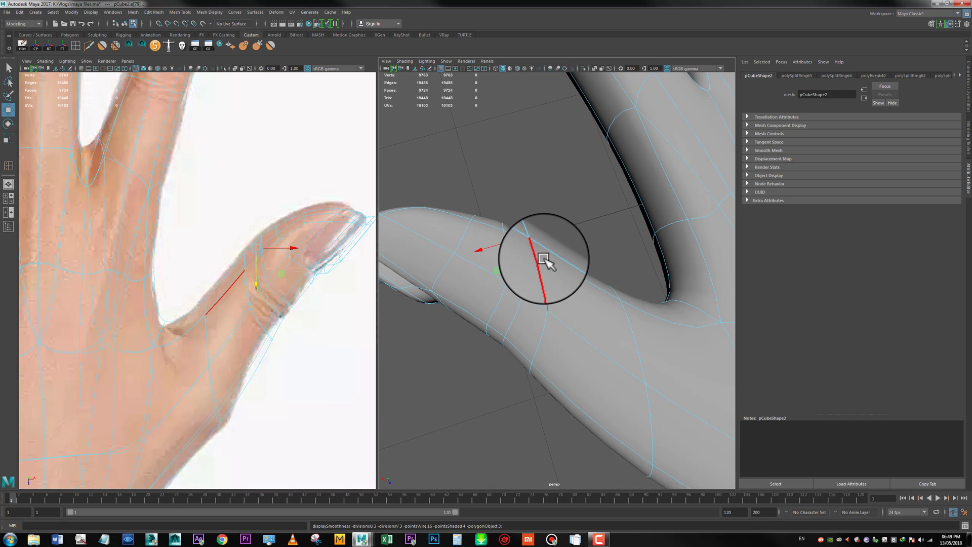
{"action": "right_click_drag", "start_coordinate": [545, 259], "coordinate": [564, 216]}
{"action": "left_click", "coordinate": [564, 216]}
{"action": "left_click_drag", "start_coordinate": [552, 267], "coordinate": [532, 256], "text": "alt"}
{"action": "middle_click_drag", "start_coordinate": [532, 256], "coordinate": [572, 257], "text": "alt"}
{"action": "left_click_drag", "start_coordinate": [542, 222], "coordinate": [541, 221]}
{"action": "right_click_drag", "start_coordinate": [542, 220], "coordinate": [489, 198], "text": "alt"}
{"action": "right_click_drag", "start_coordinate": [557, 246], "coordinate": [568, 285], "text": "alt"}
{"action": "scroll", "coordinate": [567, 285], "scroll_direction": "up", "scroll_amount": 3}
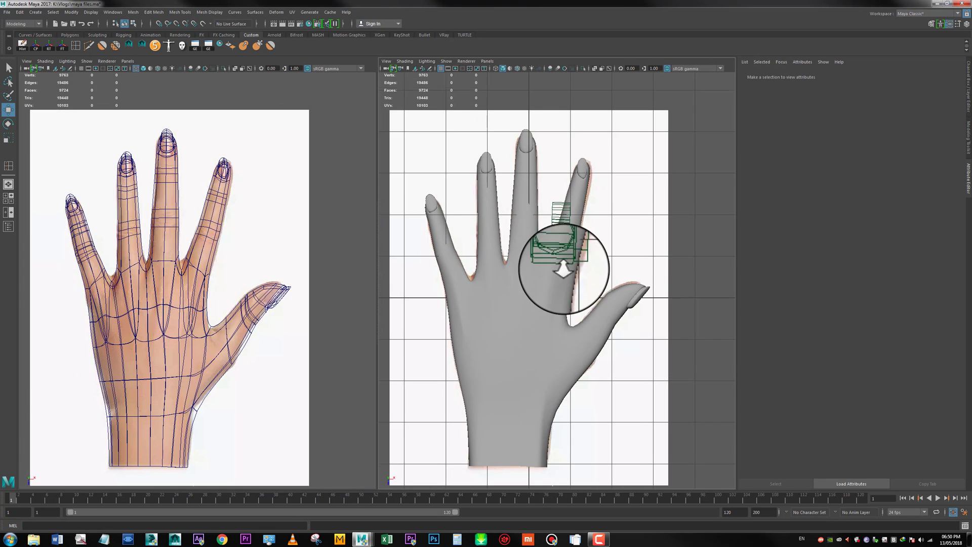
Select the hand mesh and display it as a wireframe over the reference photo in the top view.
{"action": "left_click", "coordinate": [539, 278]}
{"action": "key", "text": "4"}
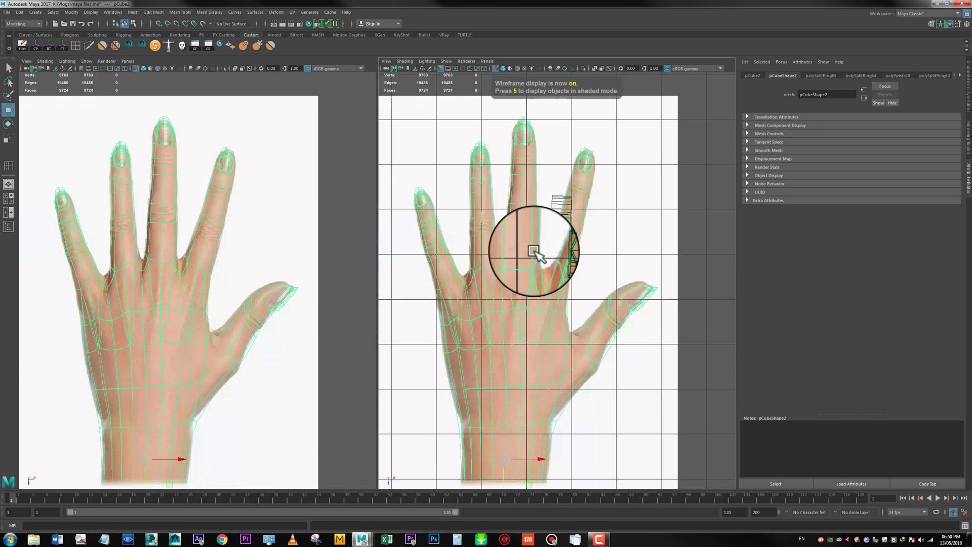
{"action": "scroll", "coordinate": [532, 248], "scroll_direction": "up", "scroll_amount": 3}
{"action": "middle_click_drag", "start_coordinate": [527, 269], "coordinate": [541, 232], "text": "alt"}
{"action": "scroll", "coordinate": [493, 256], "scroll_direction": "down", "scroll_amount": 6}
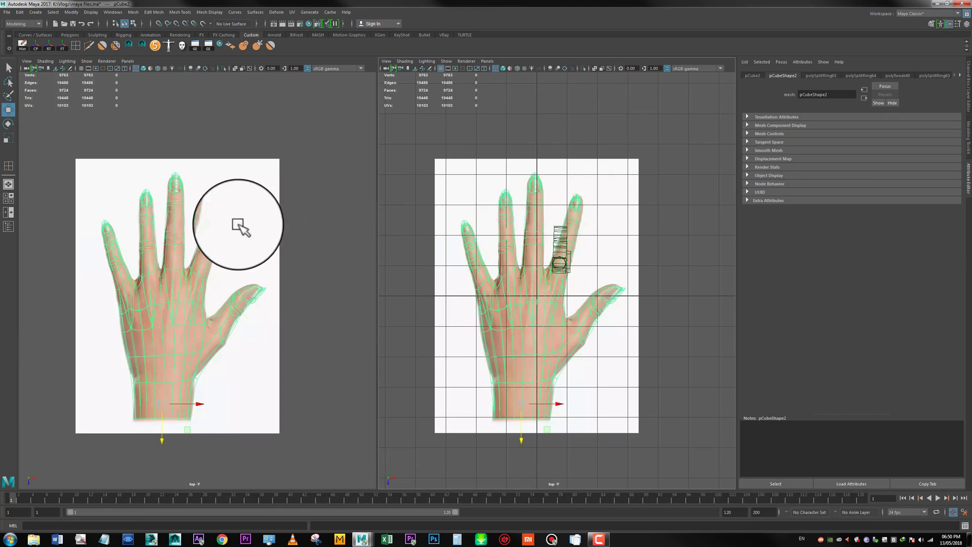
{"action": "scroll", "coordinate": [260, 273], "scroll_direction": "up", "scroll_amount": 4}
{"action": "scroll", "coordinate": [264, 231], "scroll_direction": "up", "scroll_amount": 5}
Move the vertices of the thumb's tip, nail area and knuckle to match the thumb outline in the photo.
{"action": "middle_click_drag", "start_coordinate": [291, 276], "coordinate": [163, 208], "text": "alt"}
{"action": "right_click", "coordinate": [262, 252]}
{"action": "right_click_drag", "start_coordinate": [263, 252], "coordinate": [230, 250]}
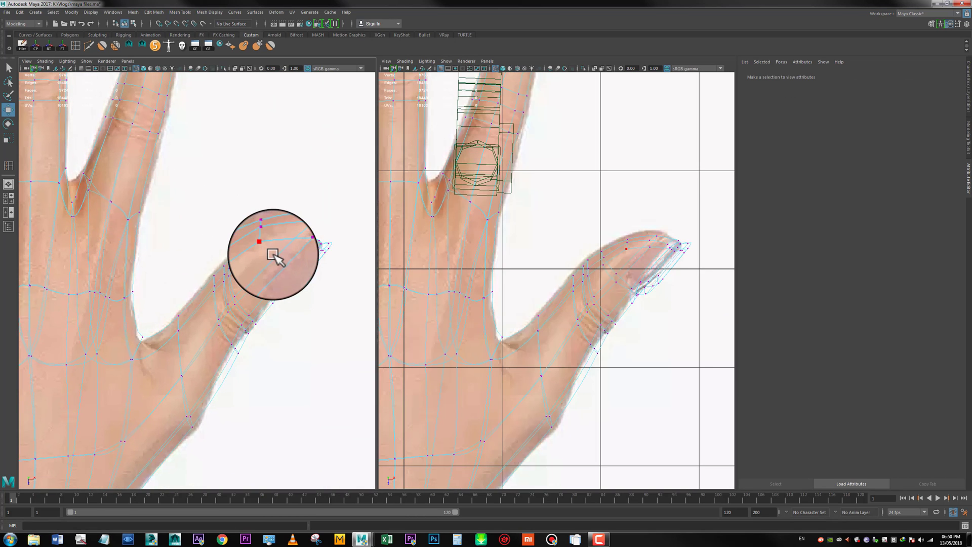
{"action": "scroll", "coordinate": [276, 245], "scroll_direction": "up", "scroll_amount": 3}
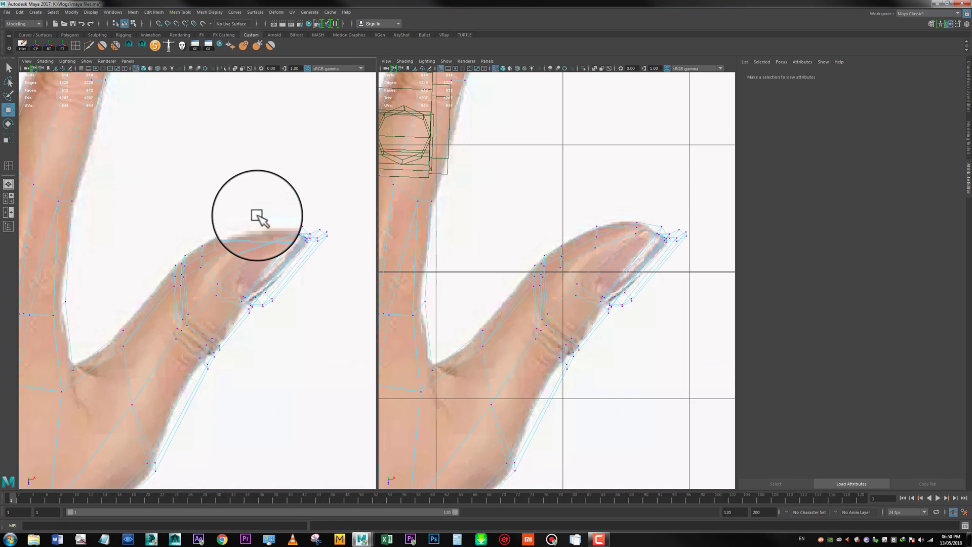
{"action": "left_click", "coordinate": [276, 226]}
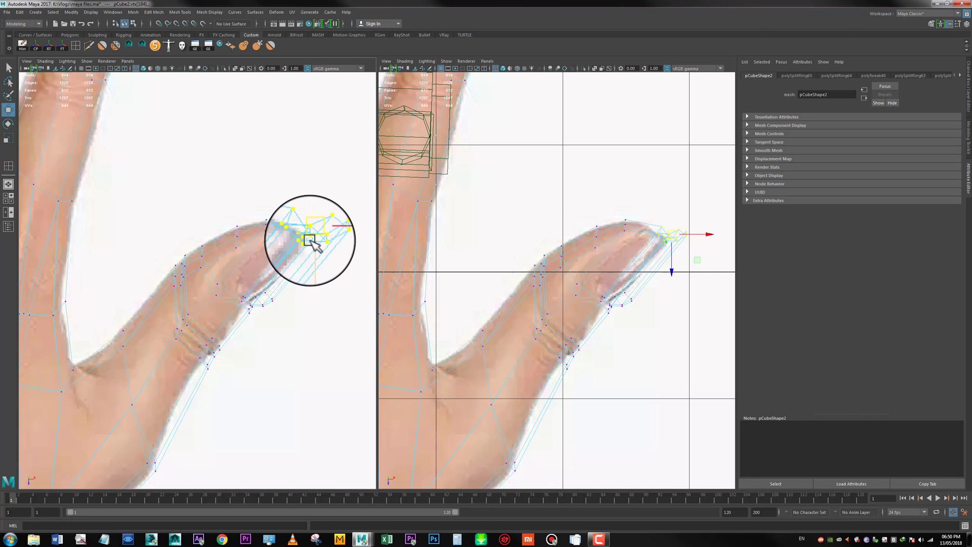
{"action": "left_click", "coordinate": [256, 302]}
{"action": "middle_click_drag", "start_coordinate": [254, 287], "coordinate": [275, 266], "text": "alt"}
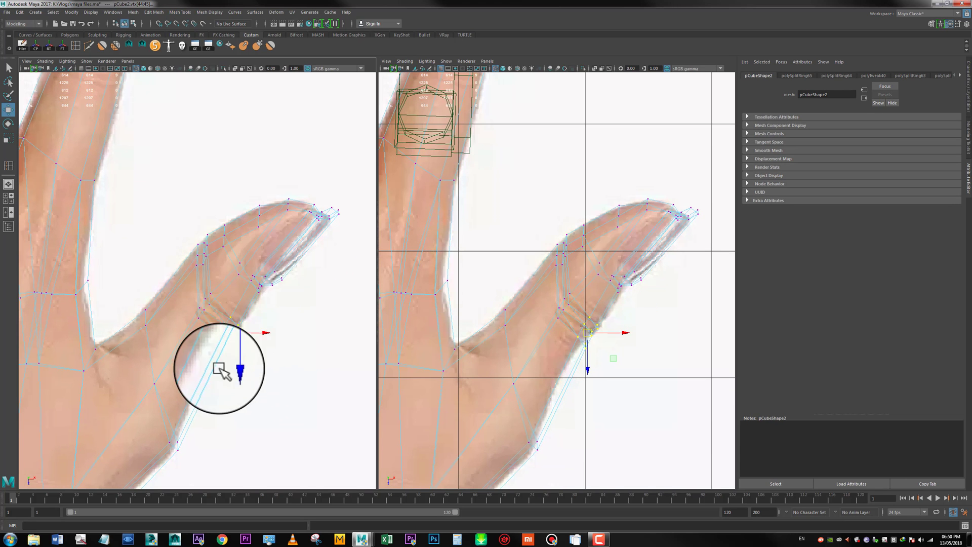
{"action": "middle_click_drag", "start_coordinate": [219, 368], "coordinate": [236, 286], "text": "alt"}
Insert edge loops across the thumb's base and lower segment.
{"action": "key", "text": "F8"}
{"action": "left_click", "coordinate": [234, 402]}
{"action": "key", "text": "g"}
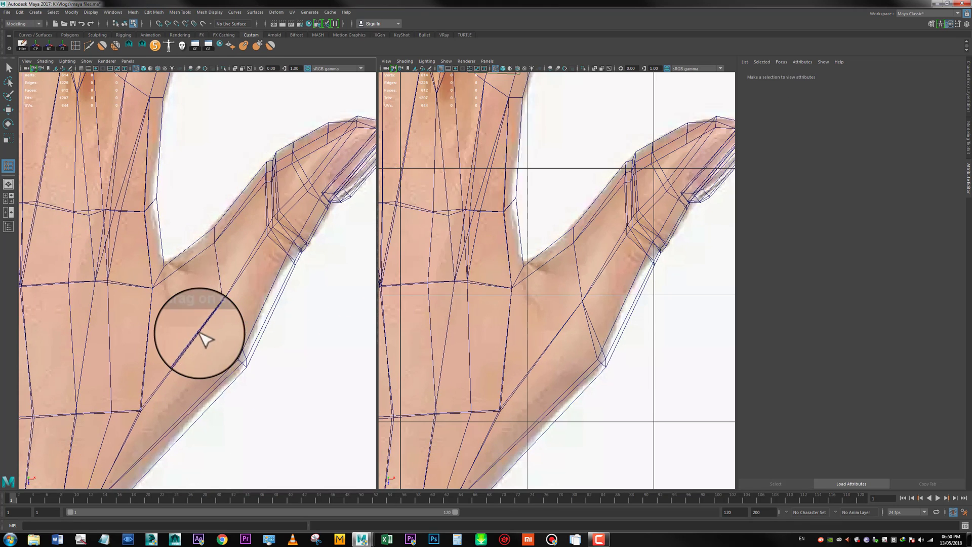
{"action": "left_click", "coordinate": [195, 344]}
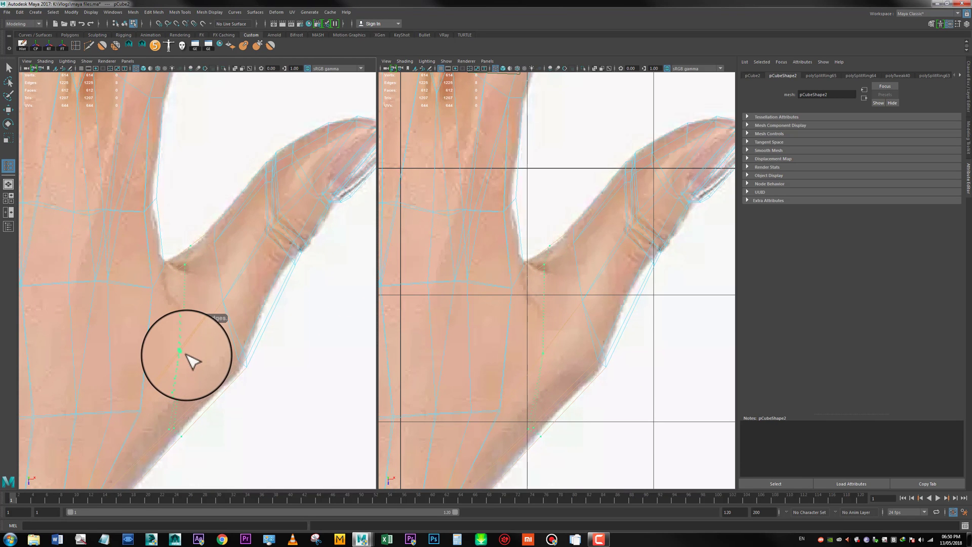
{"action": "left_click_drag", "start_coordinate": [187, 353], "coordinate": [188, 354]}
Move the new loop's vertices along the outer side of the thumb to fit the photo's outline.
{"action": "middle_click_drag", "start_coordinate": [198, 367], "coordinate": [251, 314], "text": "alt"}
{"action": "middle_click_drag", "start_coordinate": [265, 276], "coordinate": [256, 307], "text": "alt"}
{"action": "right_click_drag", "start_coordinate": [272, 287], "coordinate": [219, 277]}
{"action": "left_click_drag", "start_coordinate": [260, 270], "coordinate": [279, 285]}
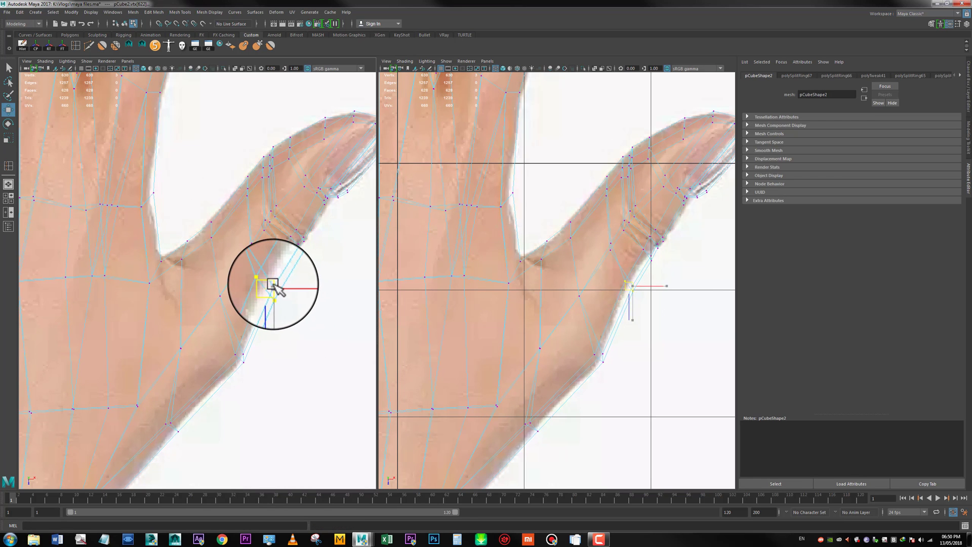
{"action": "scroll", "coordinate": [268, 283], "scroll_direction": "down", "scroll_amount": 8}
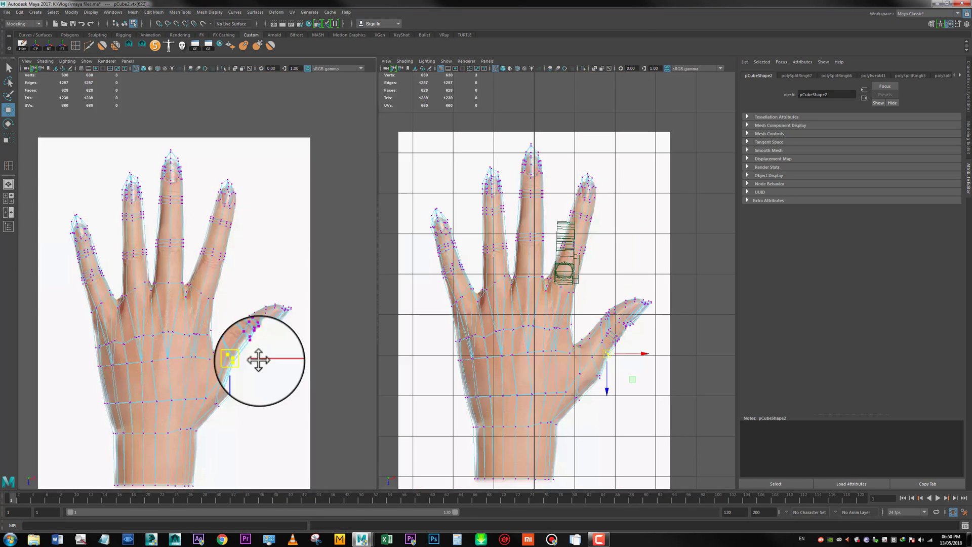
Adjust the vertices of the index finger's upper knuckle and fingertip to match the photo.
{"action": "scroll", "coordinate": [276, 350], "scroll_direction": "up", "scroll_amount": 6}
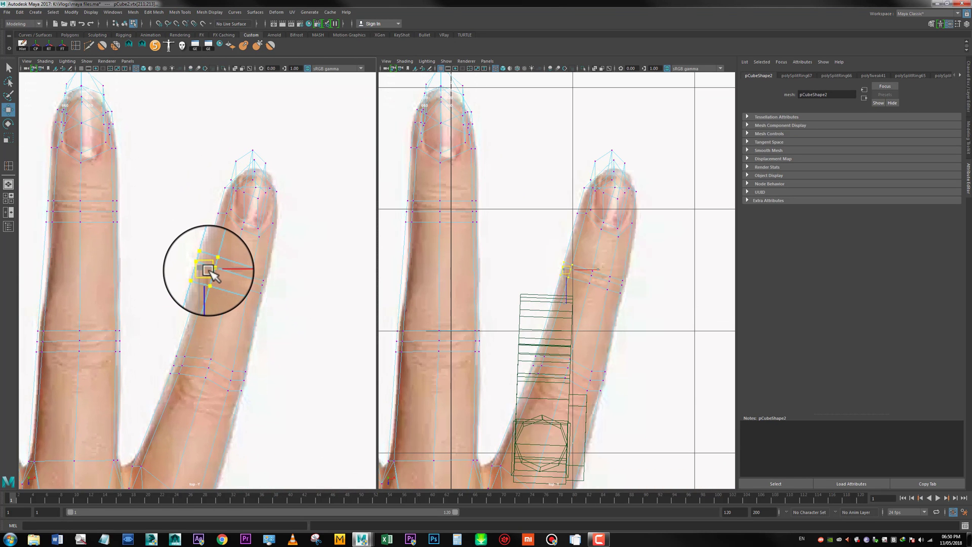
{"action": "scroll", "coordinate": [223, 266], "scroll_direction": "up", "scroll_amount": 4}
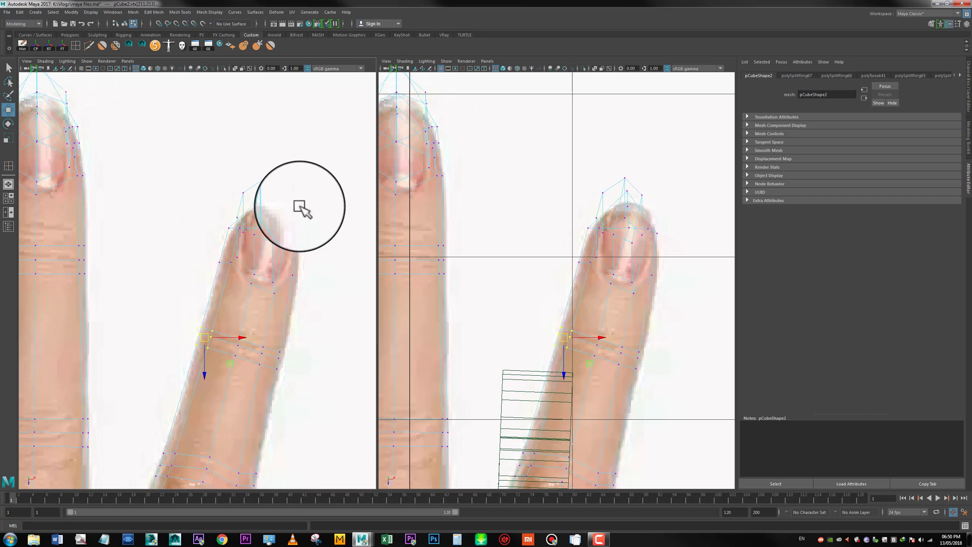
{"action": "mouse_move", "coordinate": [235, 170]}
{"action": "left_mouse_down"}
{"action": "mouse_move", "coordinate": [295, 202]}
{"action": "mouse_move", "coordinate": [278, 209]}
{"action": "left_mouse_up"}
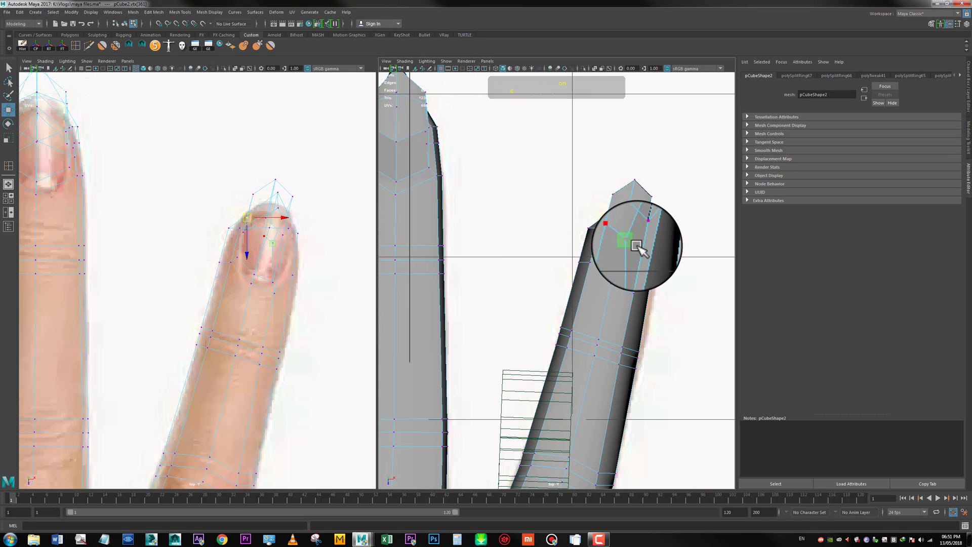
{"action": "left_click", "coordinate": [643, 244]}
{"action": "left_click", "coordinate": [630, 241]}
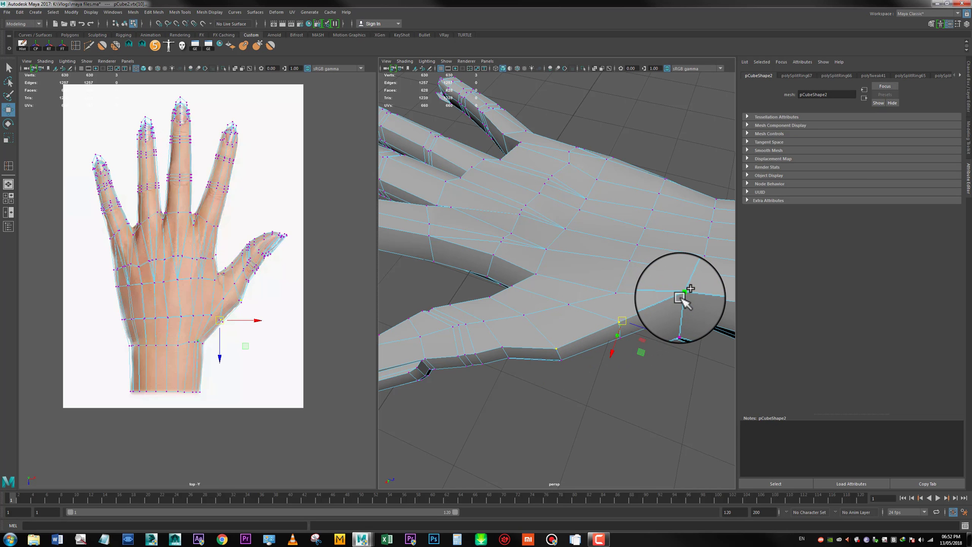
Reposition the vertices along the outer base of the thumb near the wrist in the perspective view.
{"action": "left_click_drag", "start_coordinate": [682, 299], "coordinate": [561, 226], "text": "alt"}
{"action": "right_click_drag", "start_coordinate": [561, 227], "coordinate": [540, 291], "text": "alt"}
{"action": "left_click_drag", "start_coordinate": [539, 291], "coordinate": [554, 241], "text": "alt"}
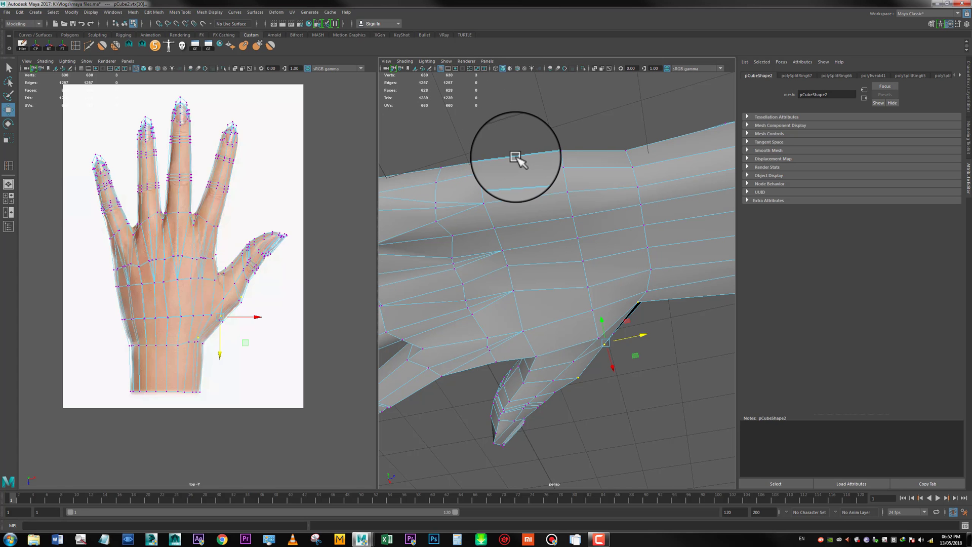
Inspect the low-poly hand's wrist, thumb base and back from several angles.
{"action": "left_click_drag", "start_coordinate": [515, 158], "coordinate": [549, 228], "text": "alt"}
{"action": "middle_click_drag", "start_coordinate": [549, 228], "coordinate": [538, 245], "text": "alt"}
{"action": "left_click_drag", "start_coordinate": [538, 245], "coordinate": [536, 250], "text": "alt"}
{"action": "scroll", "coordinate": [560, 254], "scroll_direction": "up", "scroll_amount": 3}
{"action": "middle_click_drag", "start_coordinate": [560, 254], "coordinate": [549, 260], "text": "alt"}
{"action": "left_click_drag", "start_coordinate": [549, 261], "coordinate": [559, 201], "text": "alt"}
{"action": "scroll", "coordinate": [560, 223], "scroll_direction": "up", "scroll_amount": 3}
{"action": "middle_click_drag", "start_coordinate": [518, 211], "coordinate": [558, 209], "text": "alt"}
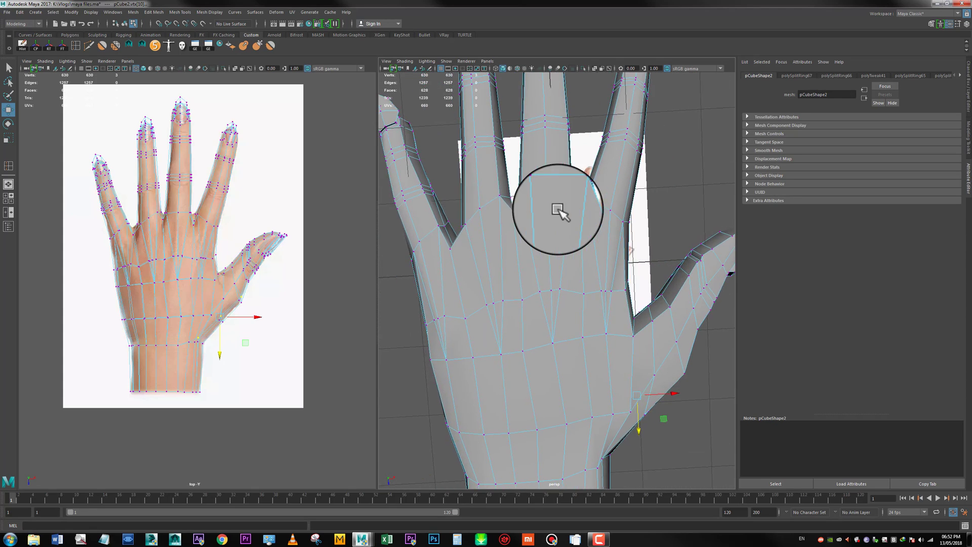
Assign a new Lambert material to all faces of the smoothed hand and set its color to a skin tone.
{"action": "key", "text": "3"}
{"action": "right_click_drag", "start_coordinate": [468, 257], "coordinate": [511, 243]}
{"action": "double_click", "coordinate": [511, 243]}
{"action": "right_click", "coordinate": [511, 243]}
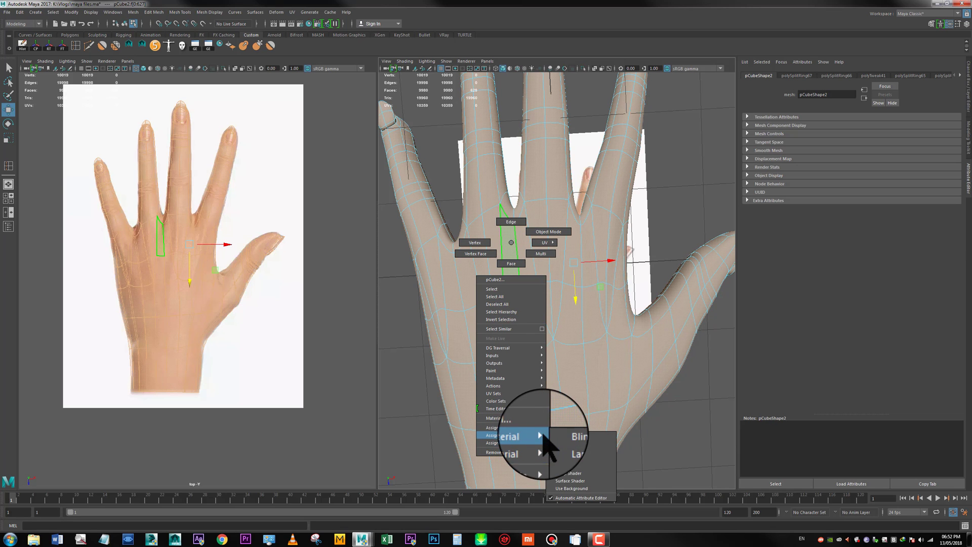
{"action": "left_click", "coordinate": [564, 440]}
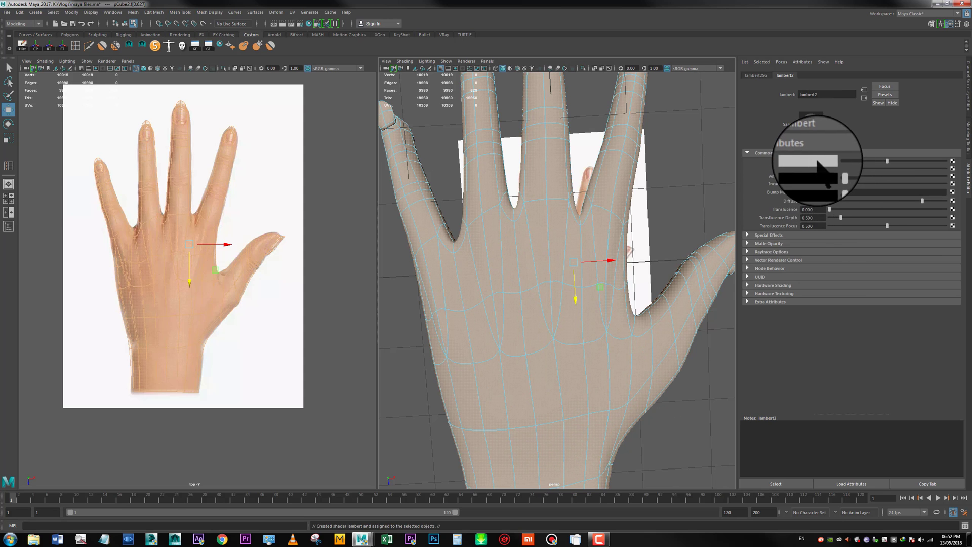
{"action": "left_click", "coordinate": [818, 161]}
{"action": "left_click", "coordinate": [773, 146]}
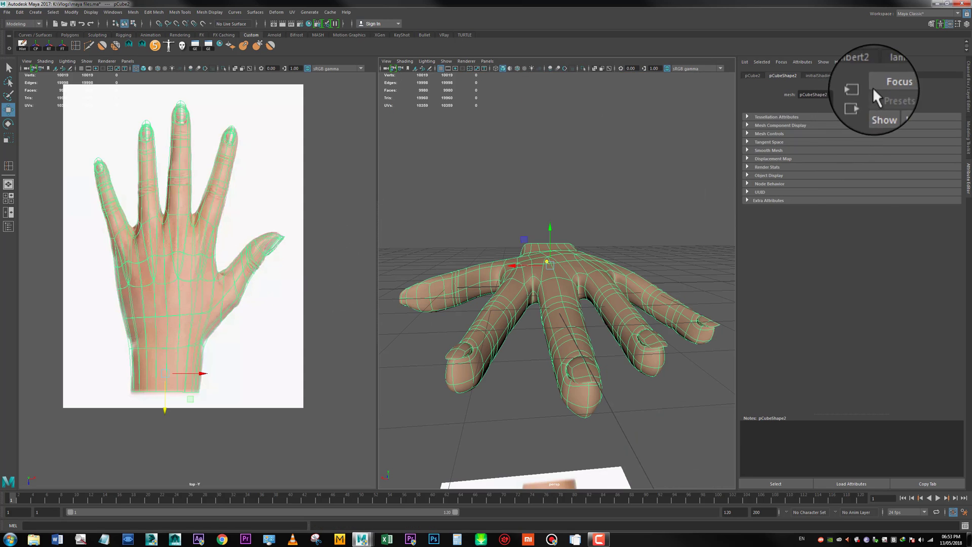
Set the color of the lambert1 material to the light-brown skin tone from the color history.
{"action": "left_click", "coordinate": [889, 75]}
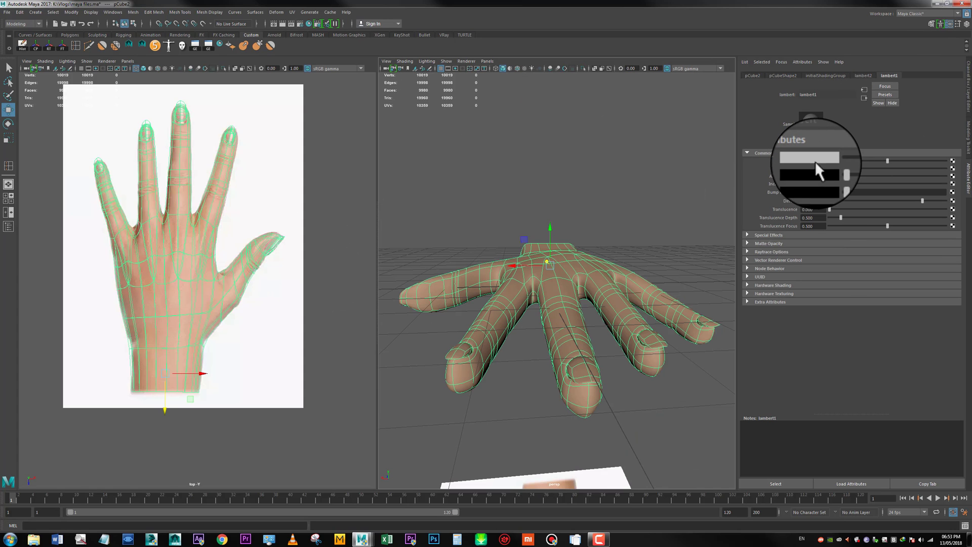
{"action": "left_click", "coordinate": [816, 158]}
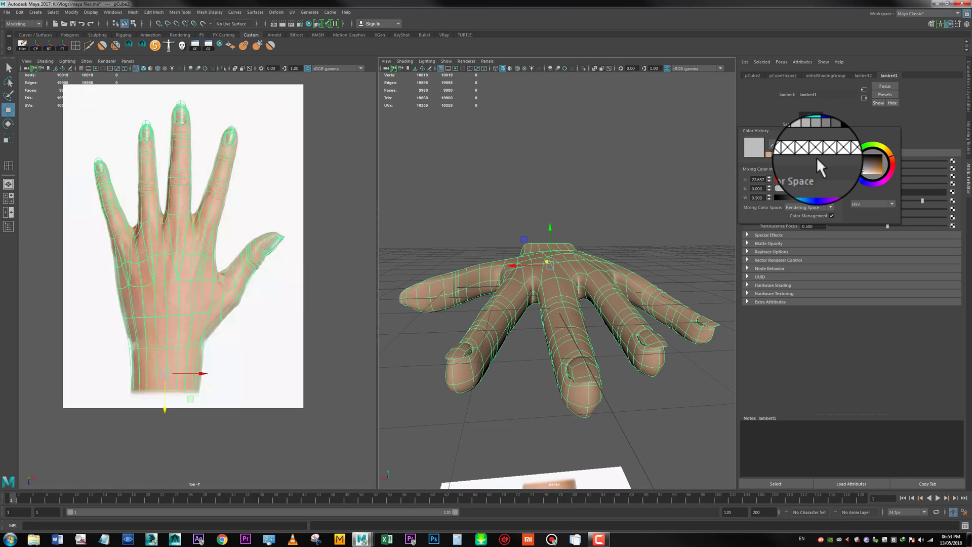
{"action": "left_click", "coordinate": [769, 154]}
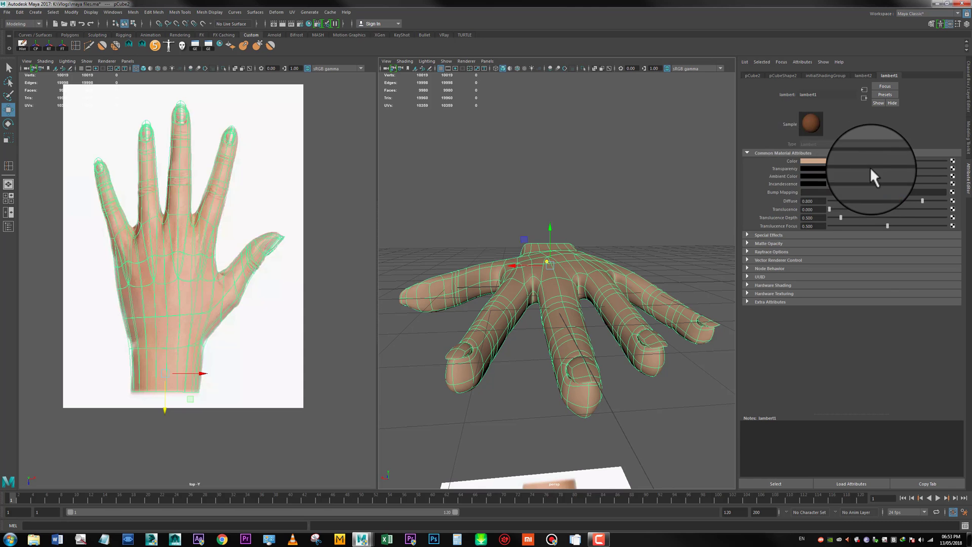
Shift the color of the lambert1 material to a pinker skin tone.
{"action": "left_click", "coordinate": [810, 159]}
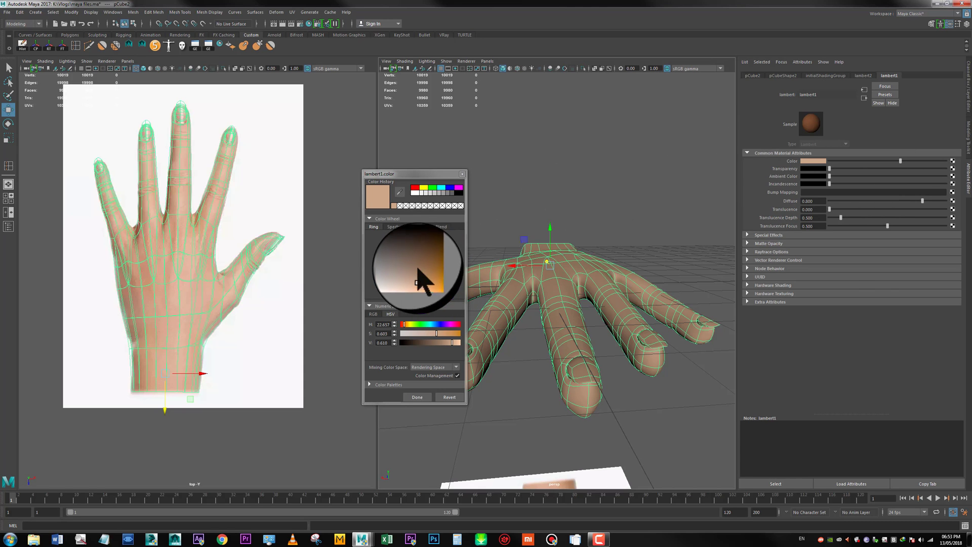
{"action": "left_click_drag", "start_coordinate": [446, 257], "coordinate": [450, 259]}
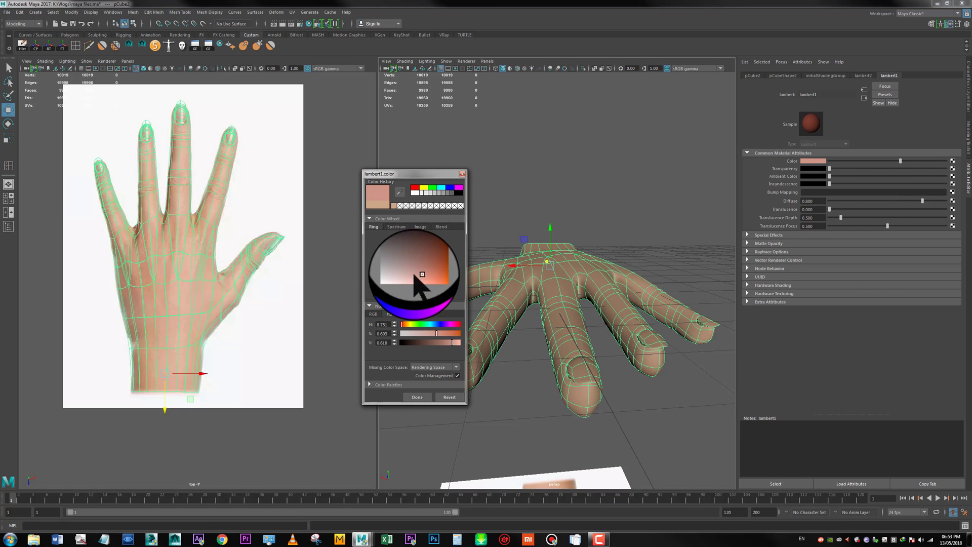
{"action": "left_click", "coordinate": [418, 273]}
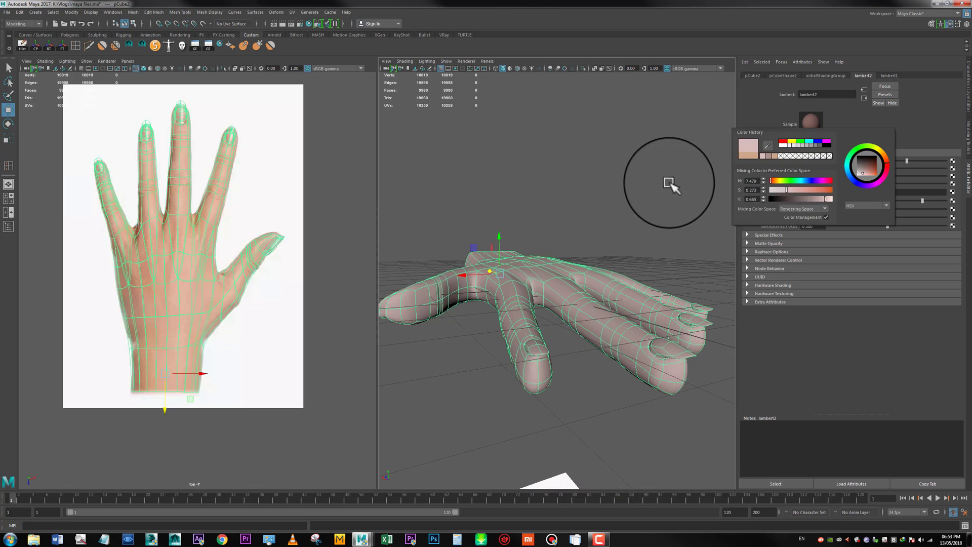
{"action": "left_click", "coordinate": [623, 213]}
Turn off the hand's smooth preview and switch to vertex editing around the index fingertip.
{"action": "mouse_move", "coordinate": [619, 232]}
{"action": "left_mouse_down", "text": "alt"}
{"action": "mouse_move", "coordinate": [612, 280]}
{"action": "mouse_move", "coordinate": [608, 257]}
{"action": "mouse_move", "coordinate": [620, 297]}
{"action": "mouse_move", "coordinate": [637, 302]}
{"action": "mouse_move", "coordinate": [622, 293]}
{"action": "mouse_move", "coordinate": [612, 304]}
{"action": "mouse_move", "coordinate": [616, 206]}
{"action": "mouse_move", "coordinate": [613, 219]}
{"action": "left_mouse_up", "text": "alt"}
{"action": "middle_click_drag", "start_coordinate": [621, 126], "coordinate": [607, 158], "text": "alt"}
{"action": "scroll", "coordinate": [605, 203], "scroll_direction": "up", "scroll_amount": 4}
{"action": "middle_click_drag", "start_coordinate": [598, 250], "coordinate": [587, 288], "text": "alt"}
{"action": "scroll", "coordinate": [592, 218], "scroll_direction": "down", "scroll_amount": 1}
{"action": "scroll", "coordinate": [595, 226], "scroll_direction": "up", "scroll_amount": 4}
{"action": "left_click", "coordinate": [599, 240]}
{"action": "key", "text": "1"}
{"action": "right_click_drag", "start_coordinate": [595, 205], "coordinate": [562, 207]}
{"action": "left_click_drag", "start_coordinate": [601, 230], "coordinate": [562, 218], "text": "alt"}
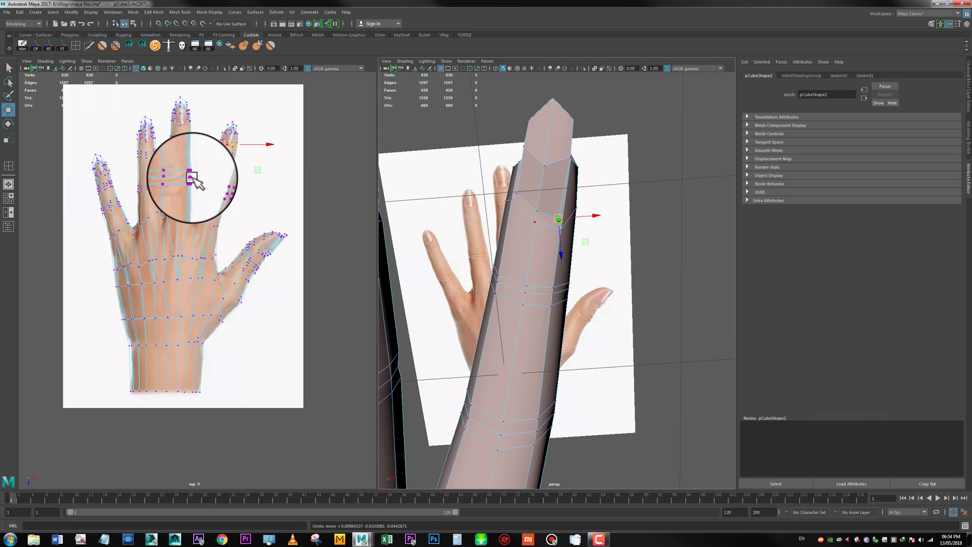
Adjust the vertices at the base of the index fingernail to match the nail in the top-view photo.
{"action": "middle_click_drag", "start_coordinate": [248, 111], "coordinate": [208, 229], "text": "alt"}
{"action": "right_click_drag", "start_coordinate": [208, 230], "coordinate": [237, 318], "text": "alt"}
{"action": "middle_click_drag", "start_coordinate": [216, 227], "coordinate": [240, 236], "text": "alt"}
{"action": "right_click_drag", "start_coordinate": [269, 305], "coordinate": [274, 311], "text": "alt"}
{"action": "scroll", "coordinate": [274, 310], "scroll_direction": "up", "scroll_amount": 3}
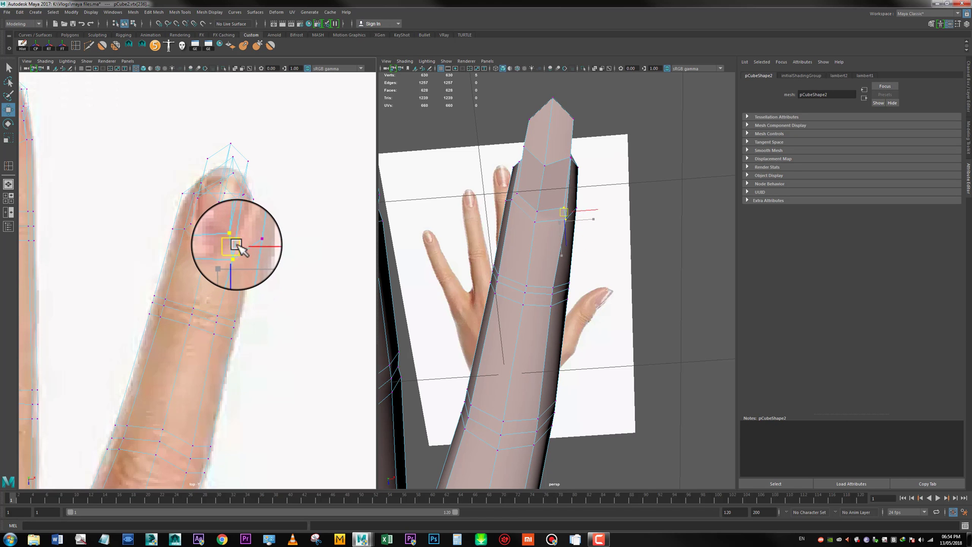
{"action": "mouse_move", "coordinate": [260, 223]}
{"action": "middle_mouse_down", "text": "alt"}
{"action": "mouse_move", "coordinate": [271, 263]}
{"action": "mouse_move", "coordinate": [271, 236]}
{"action": "middle_mouse_up", "text": "alt"}
{"action": "scroll", "coordinate": [272, 263], "scroll_direction": "up", "scroll_amount": 2}
{"action": "left_click", "coordinate": [197, 245]}
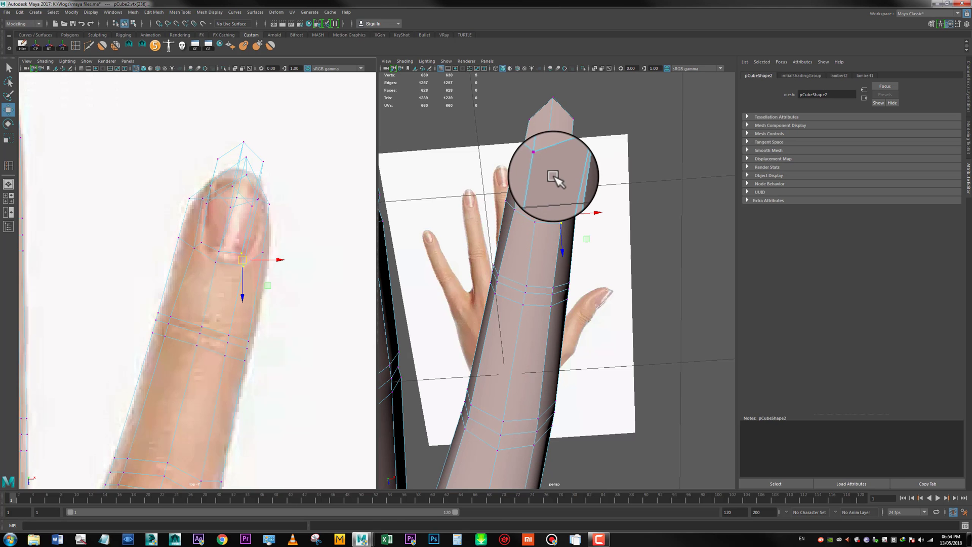
Turn on the hand's smooth preview, return to object mode and deselect the mesh.
{"action": "key", "text": "3"}
{"action": "right_click_drag", "start_coordinate": [543, 183], "coordinate": [570, 158]}
{"action": "left_click", "coordinate": [583, 223]}
Inspect the smoothed fingertips and compare the fingers, palm and wrist against the top-view hand photo.
{"action": "scroll", "coordinate": [570, 223], "scroll_direction": "down", "scroll_amount": 2}
{"action": "middle_click_drag", "start_coordinate": [569, 224], "coordinate": [646, 218], "text": "alt"}
{"action": "middle_click_drag", "start_coordinate": [558, 200], "coordinate": [639, 272], "text": "alt"}
{"action": "middle_click_drag", "start_coordinate": [294, 209], "coordinate": [325, 219], "text": "alt"}
{"action": "scroll", "coordinate": [325, 219], "scroll_direction": "down", "scroll_amount": 8}
{"action": "middle_click_drag", "start_coordinate": [232, 231], "coordinate": [211, 275], "text": "alt"}
{"action": "scroll", "coordinate": [324, 355], "scroll_direction": "up", "scroll_amount": 6}
{"action": "scroll", "coordinate": [243, 245], "scroll_direction": "up", "scroll_amount": 2}
{"action": "scroll", "coordinate": [197, 234], "scroll_direction": "down", "scroll_amount": 8}
{"action": "middle_click_drag", "start_coordinate": [244, 239], "coordinate": [297, 249], "text": "alt"}
{"action": "scroll", "coordinate": [269, 276], "scroll_direction": "up", "scroll_amount": 5}
{"action": "middle_click_drag", "start_coordinate": [273, 282], "coordinate": [224, 241], "text": "alt"}
{"action": "scroll", "coordinate": [232, 272], "scroll_direction": "up", "scroll_amount": 3}
{"action": "scroll", "coordinate": [245, 301], "scroll_direction": "down", "scroll_amount": 8}
{"action": "middle_click_drag", "start_coordinate": [255, 296], "coordinate": [263, 237], "text": "alt"}
{"action": "middle_click_drag", "start_coordinate": [271, 346], "coordinate": [269, 282], "text": "alt"}
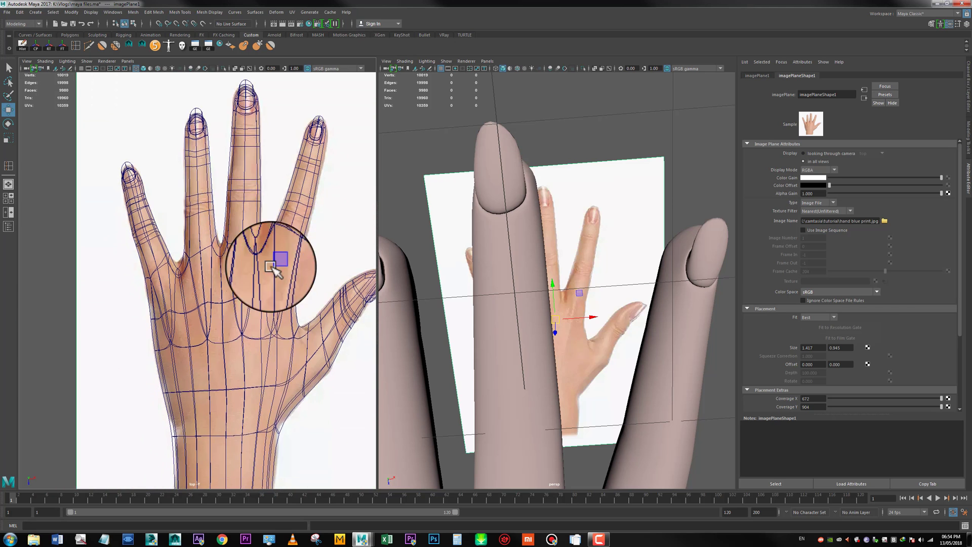
{"action": "middle_click_drag", "start_coordinate": [327, 352], "coordinate": [315, 283], "text": "alt"}
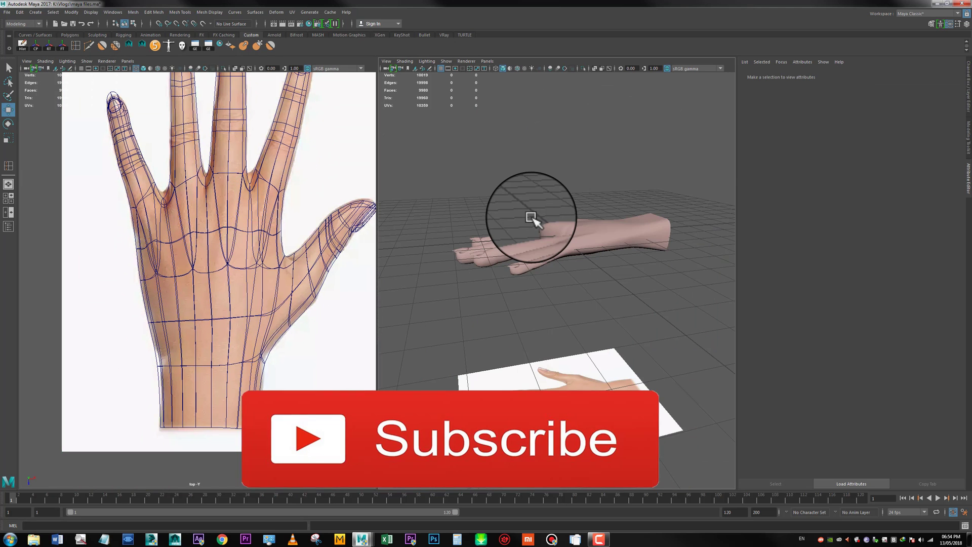